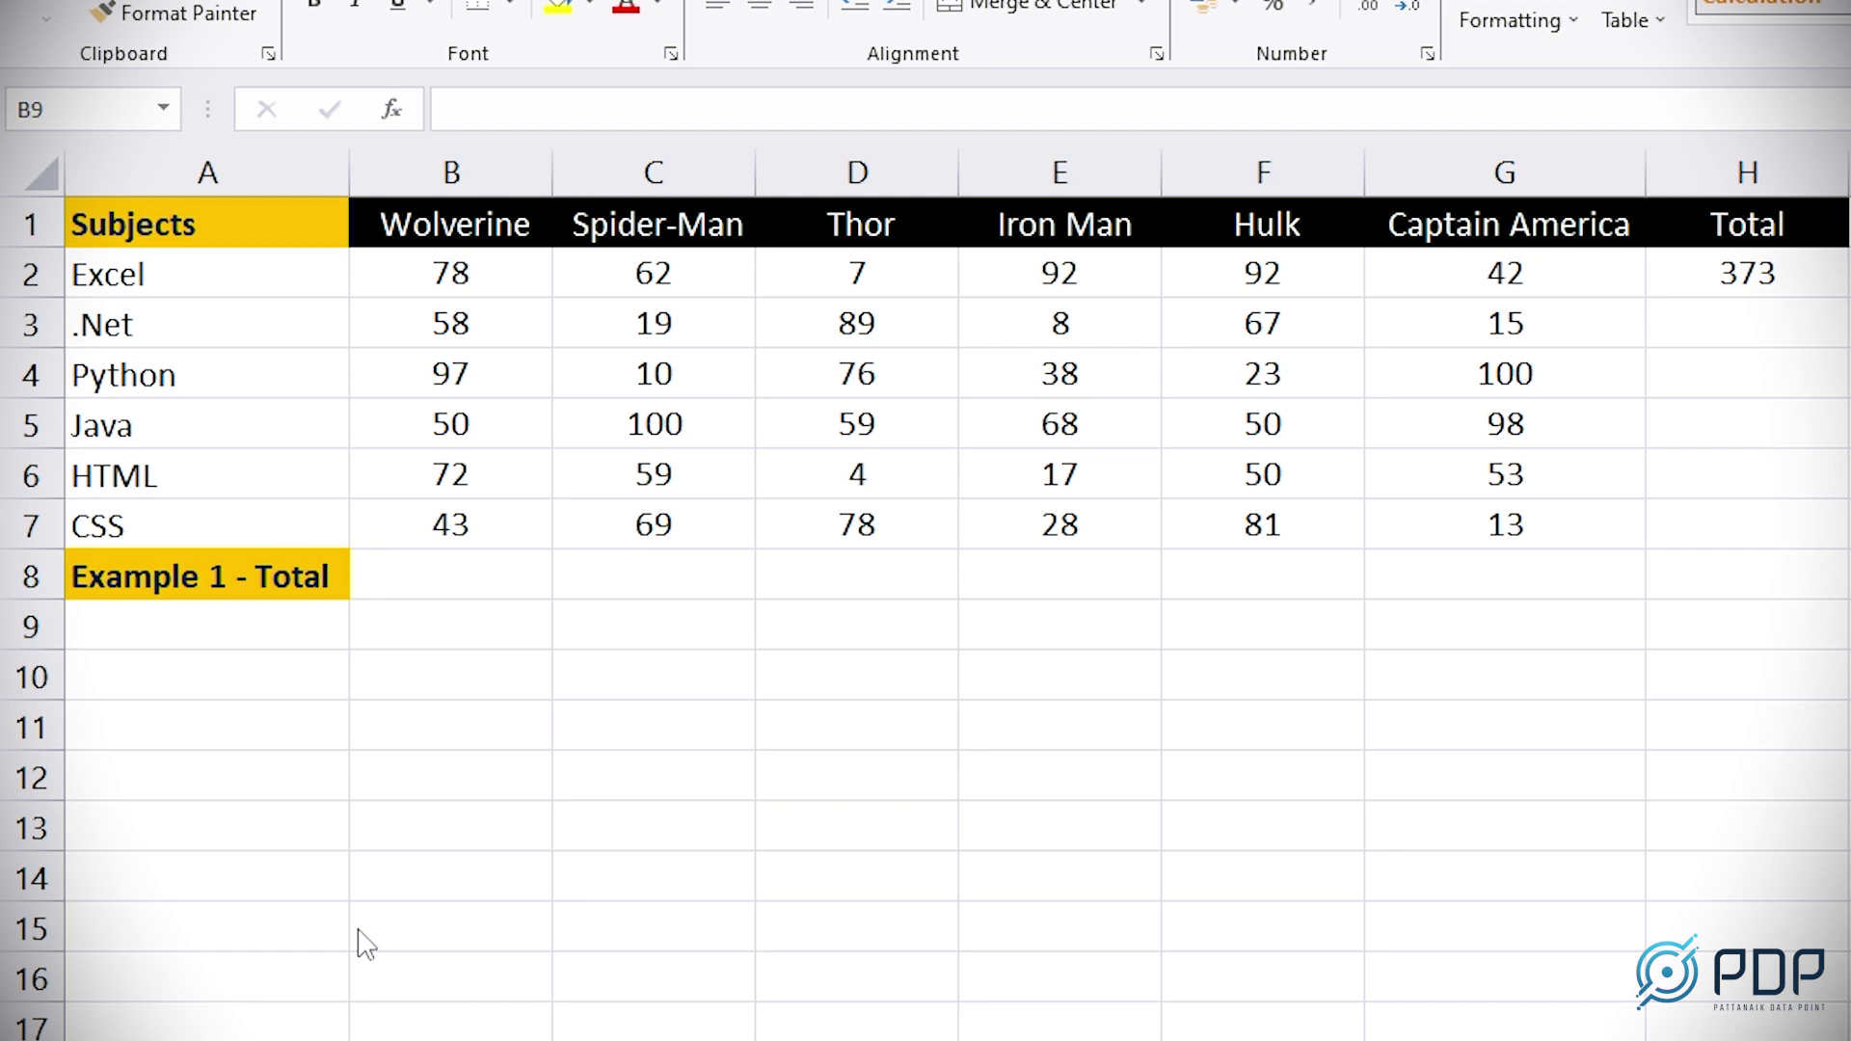
Step: Enter a formula in B8 that adds the six Wolverine marks: =B2+B3+B4+B5+B6+B7
left_click(442, 580)
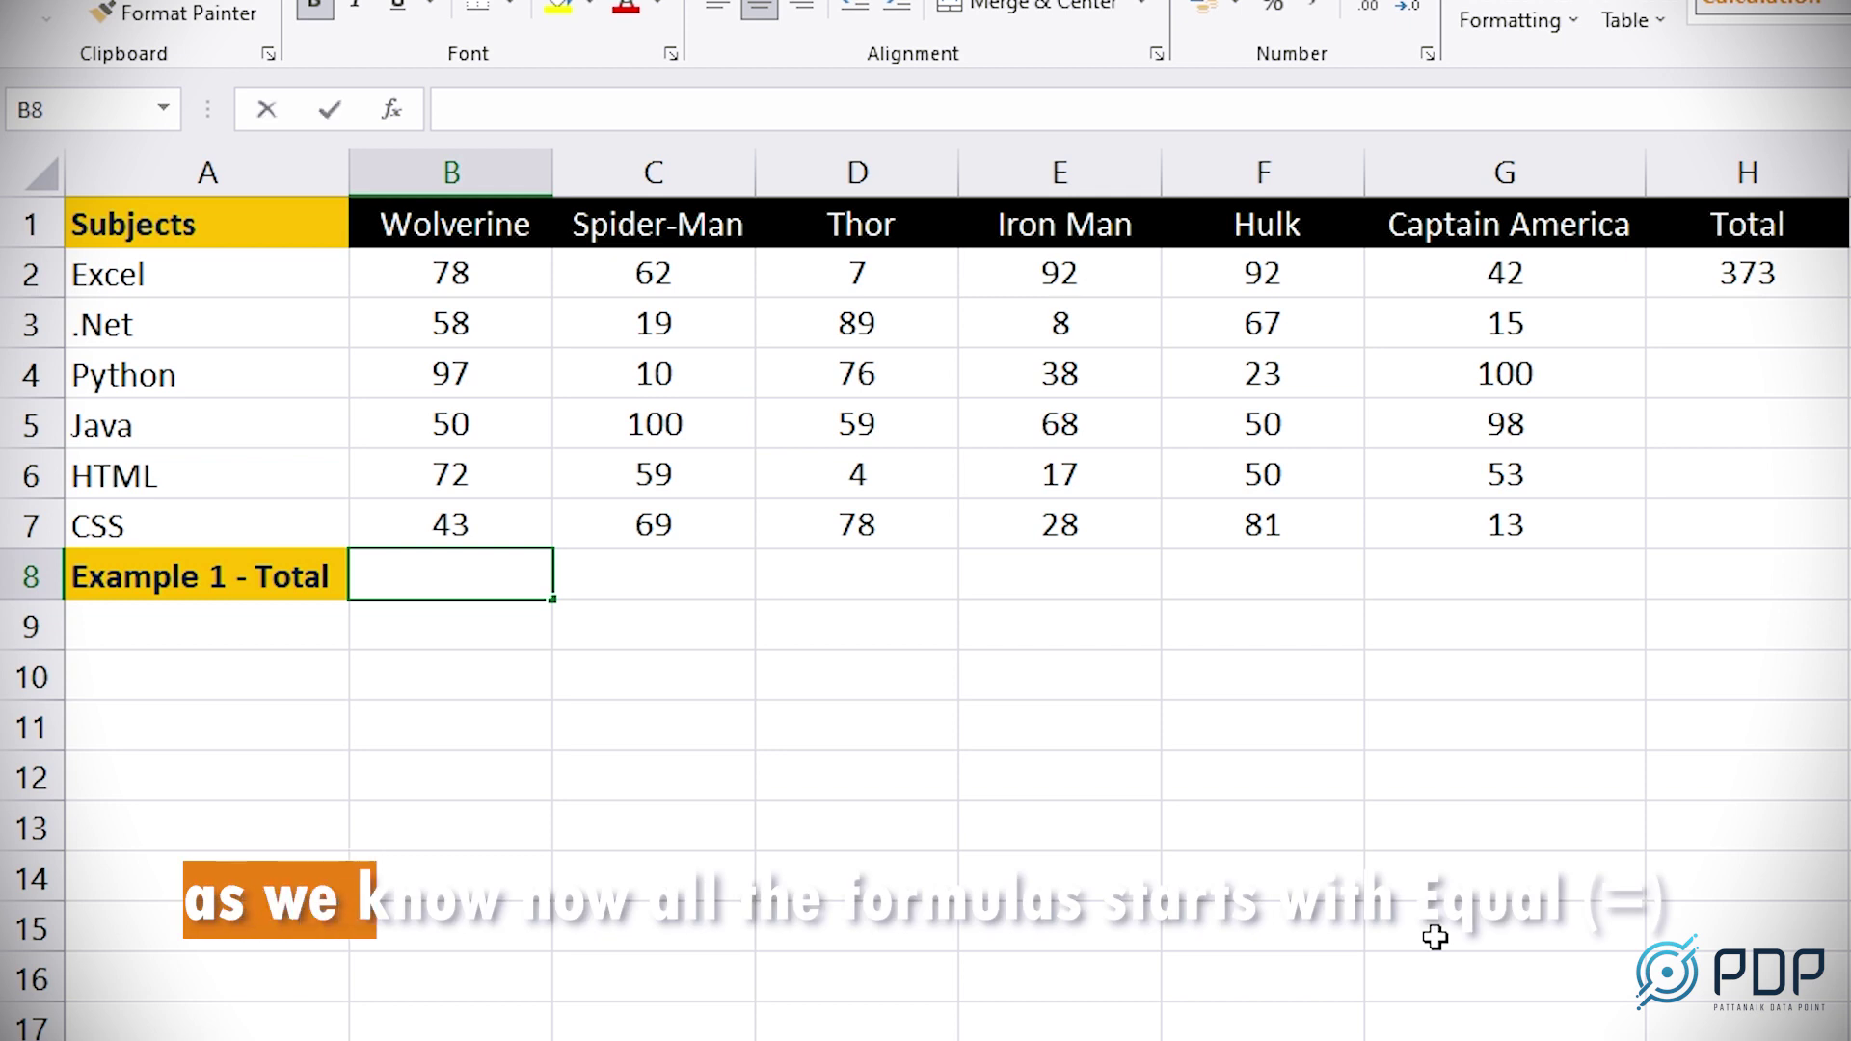
type("=")
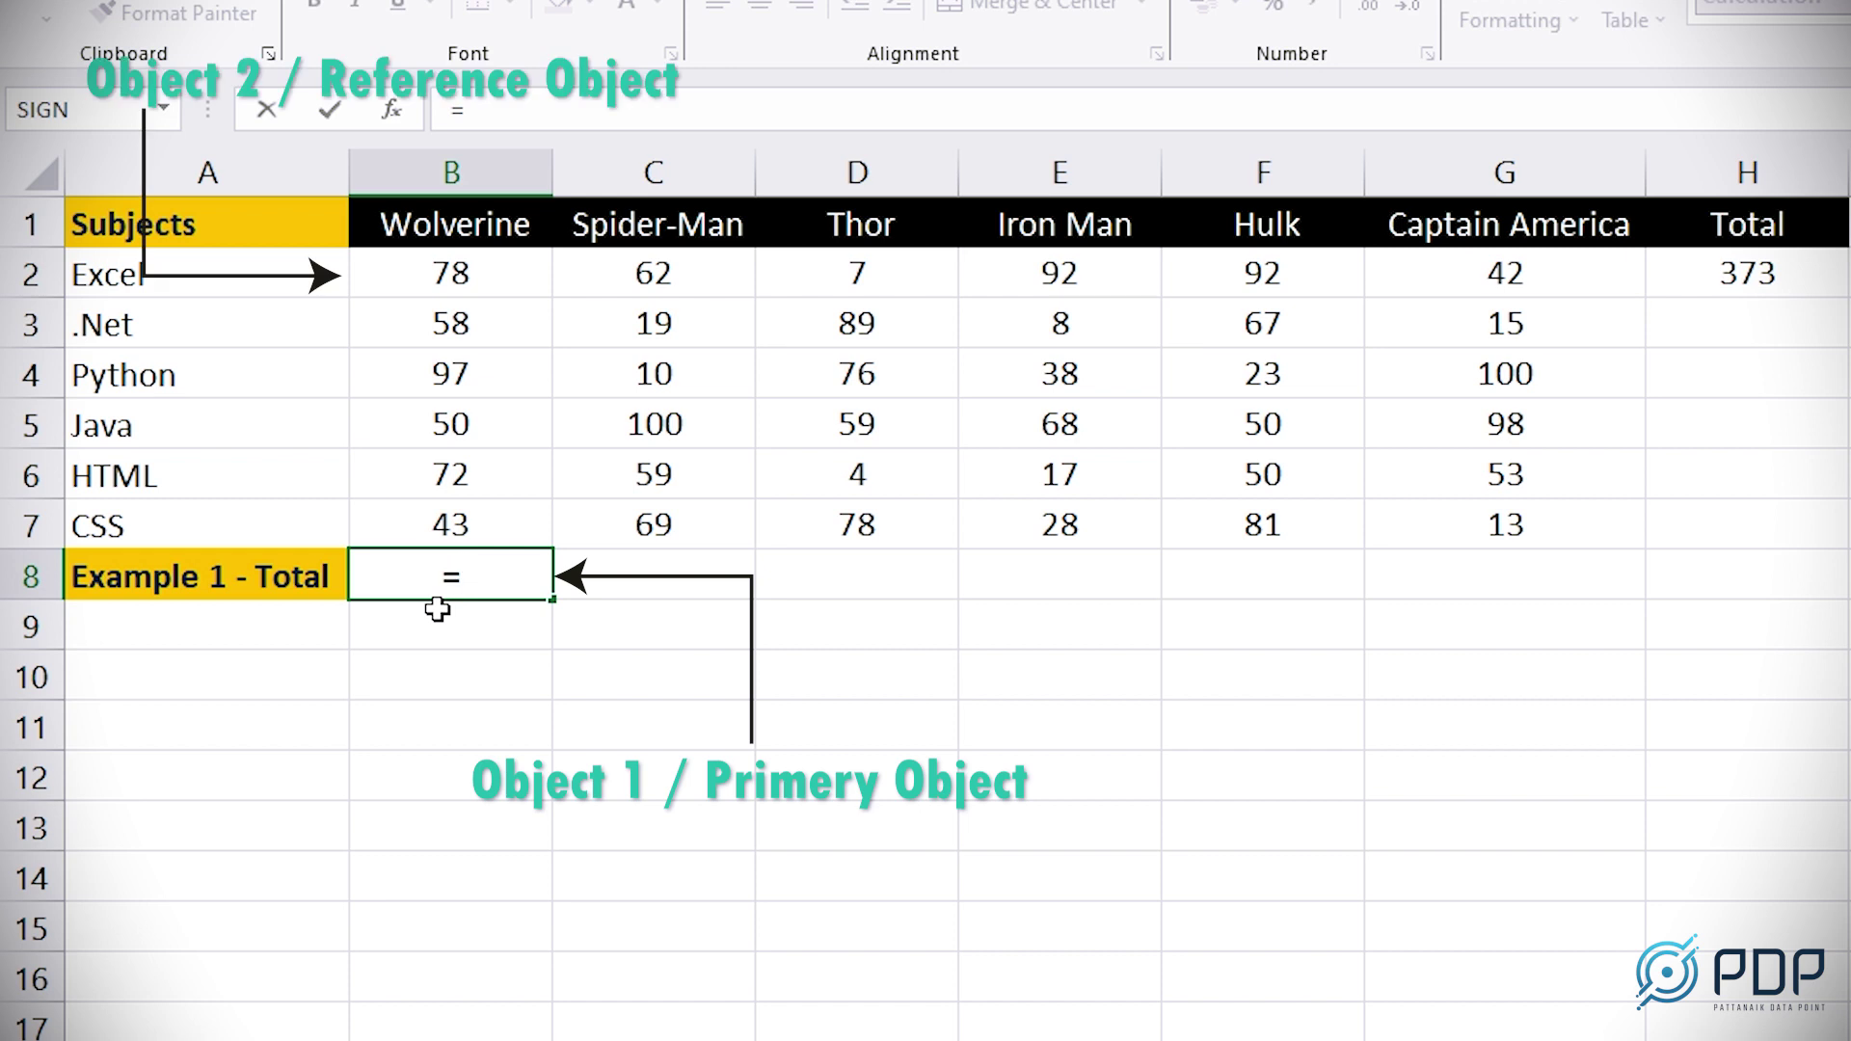
left_click(497, 278)
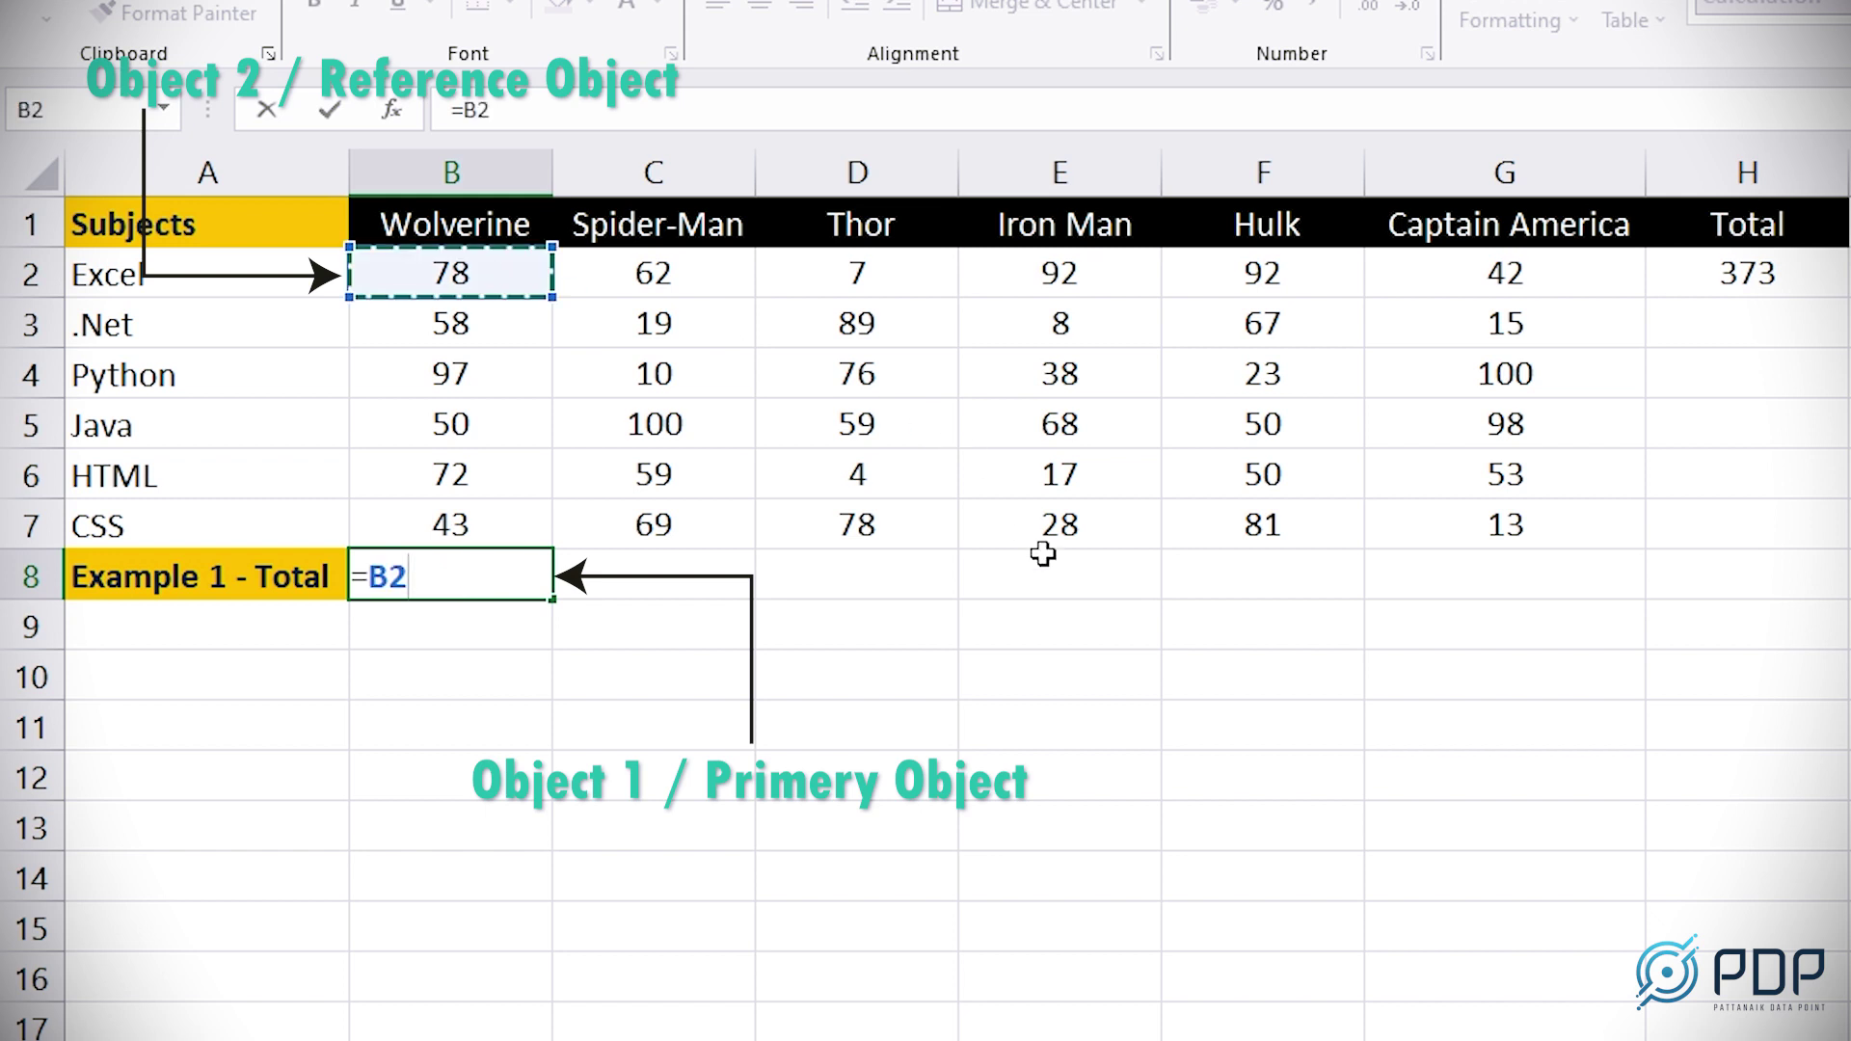
type("+")
left_click(450, 323)
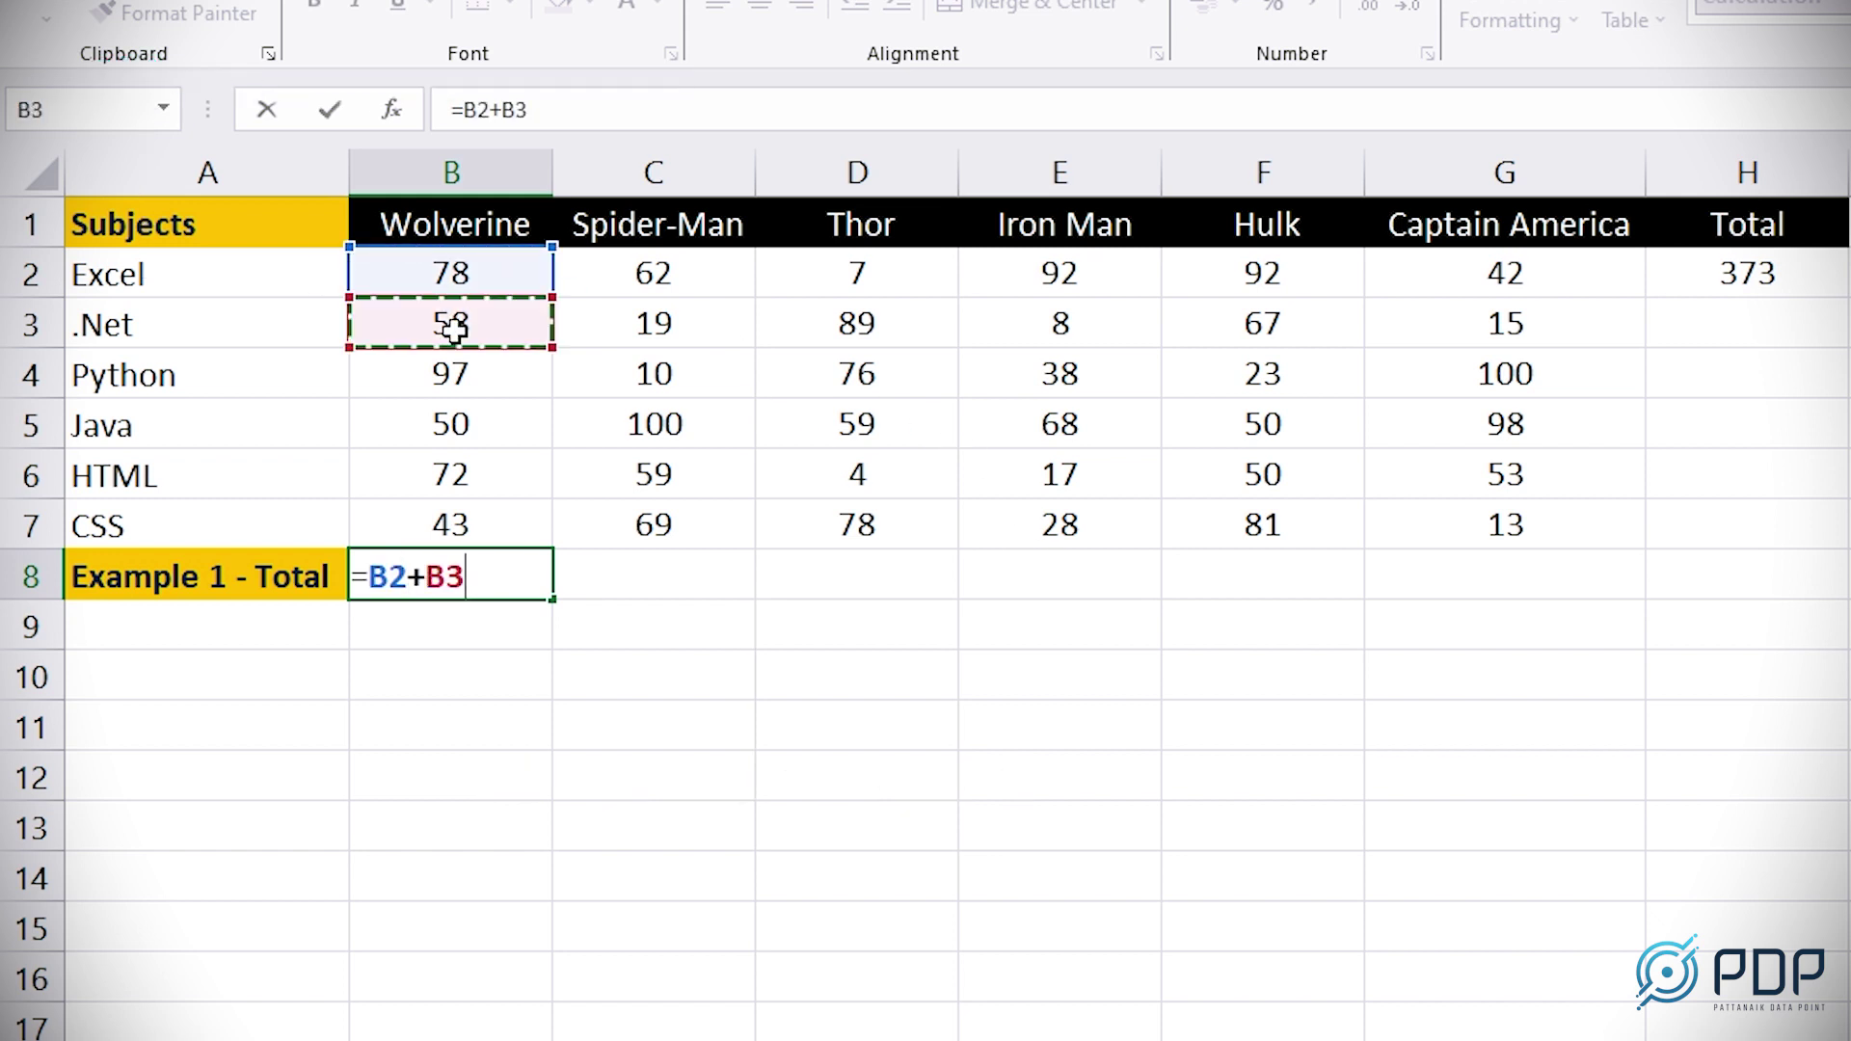
type("+")
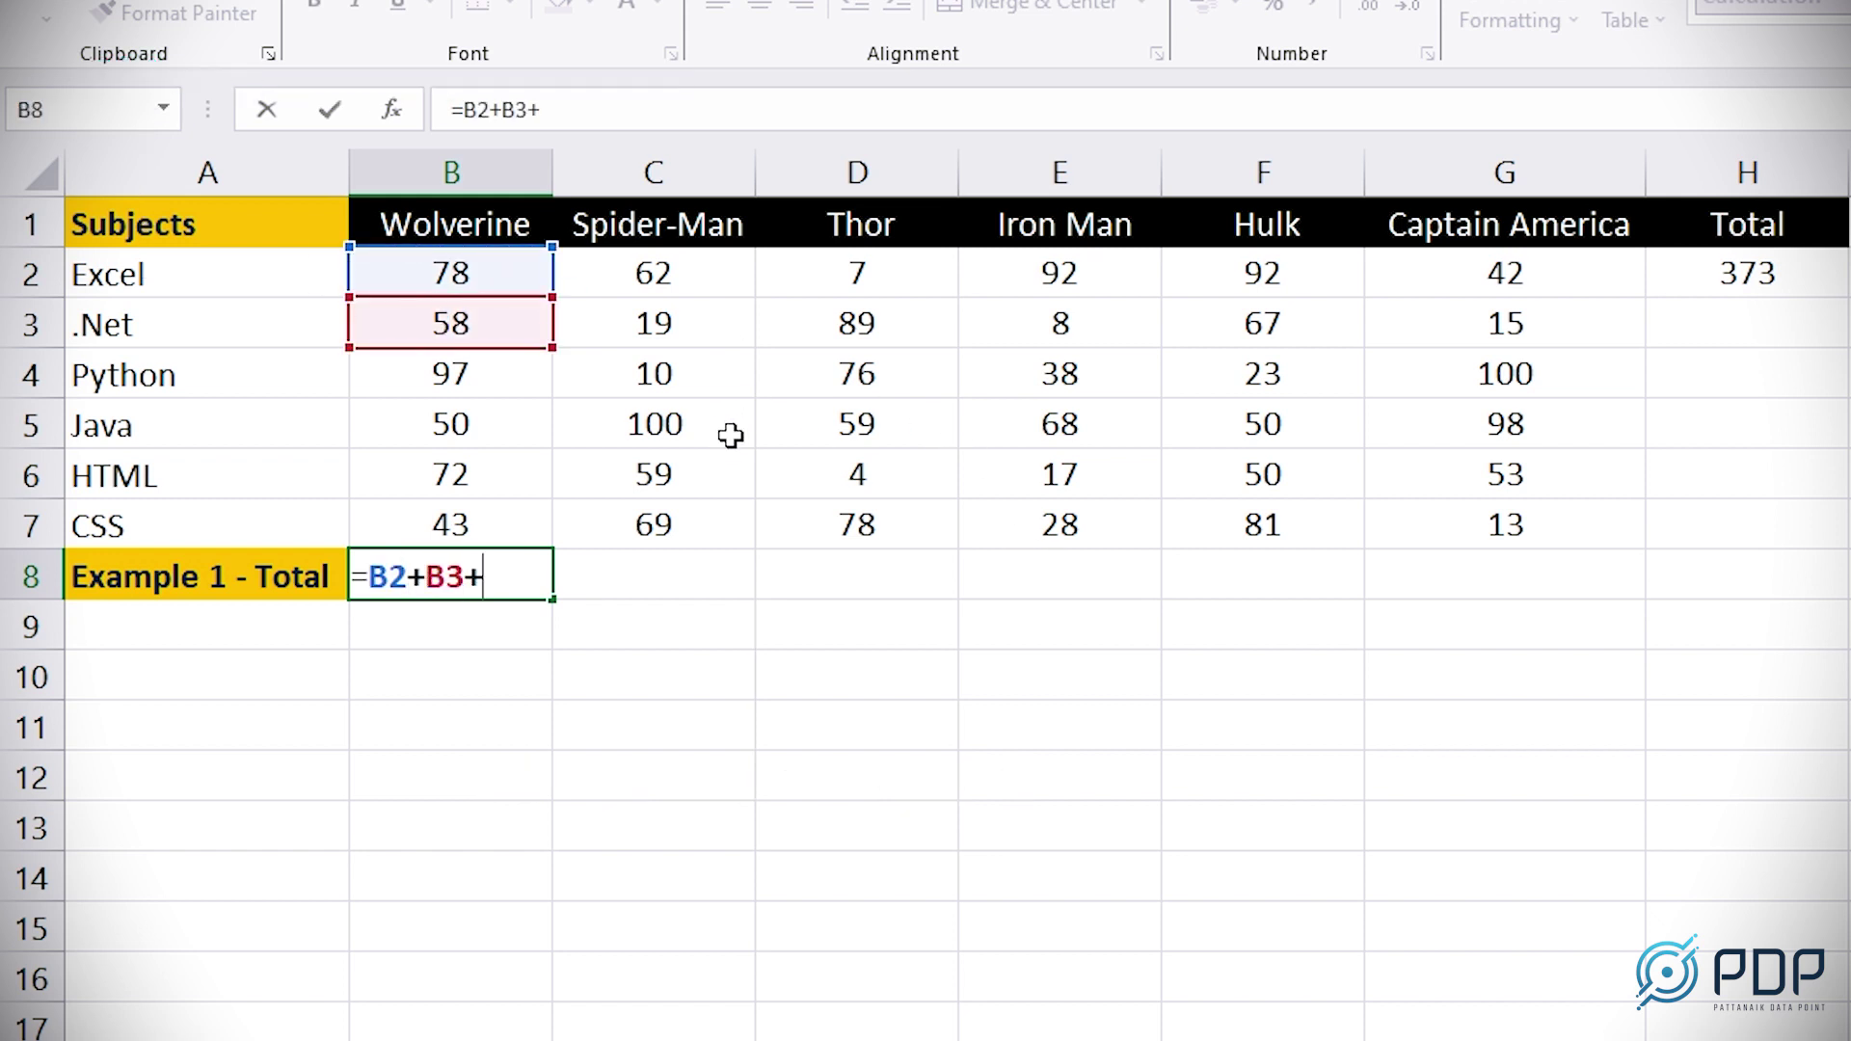
key("Return")
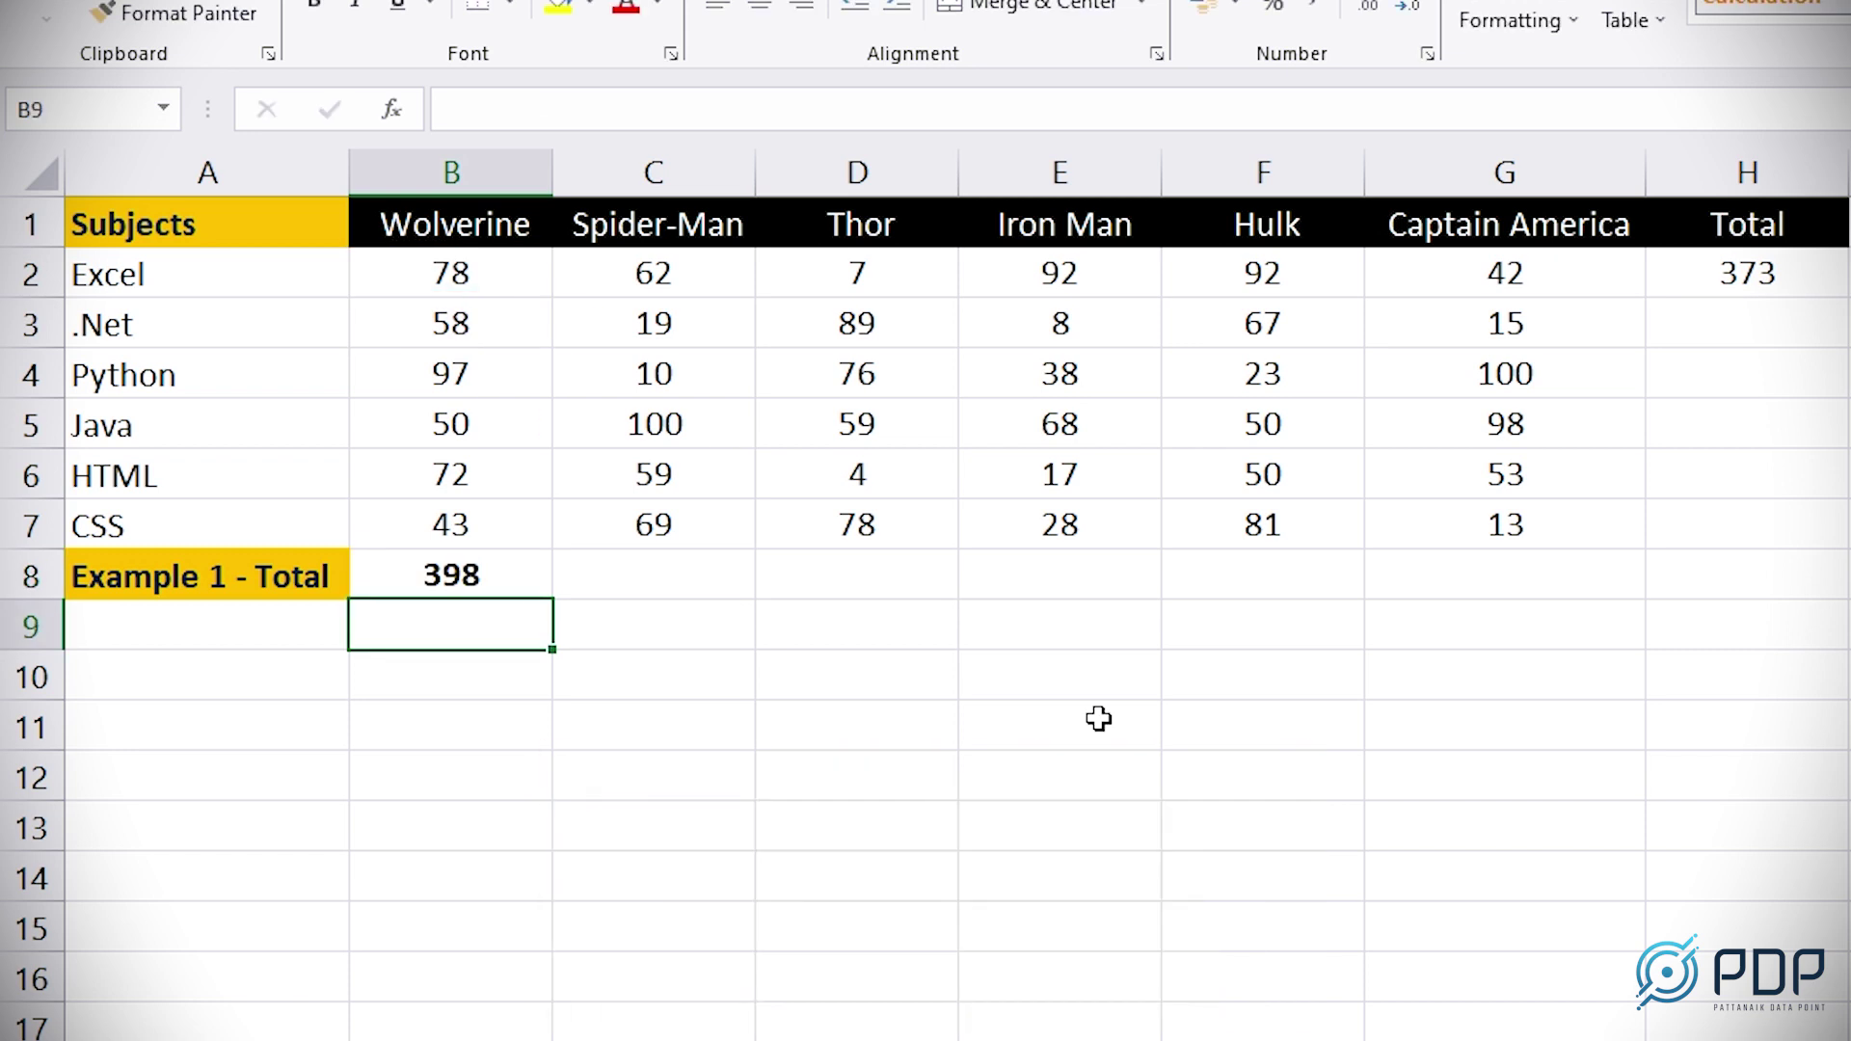
Step: Check the B8 total in formula view, return to normal view, and fill the formula across to G8
key("Up")
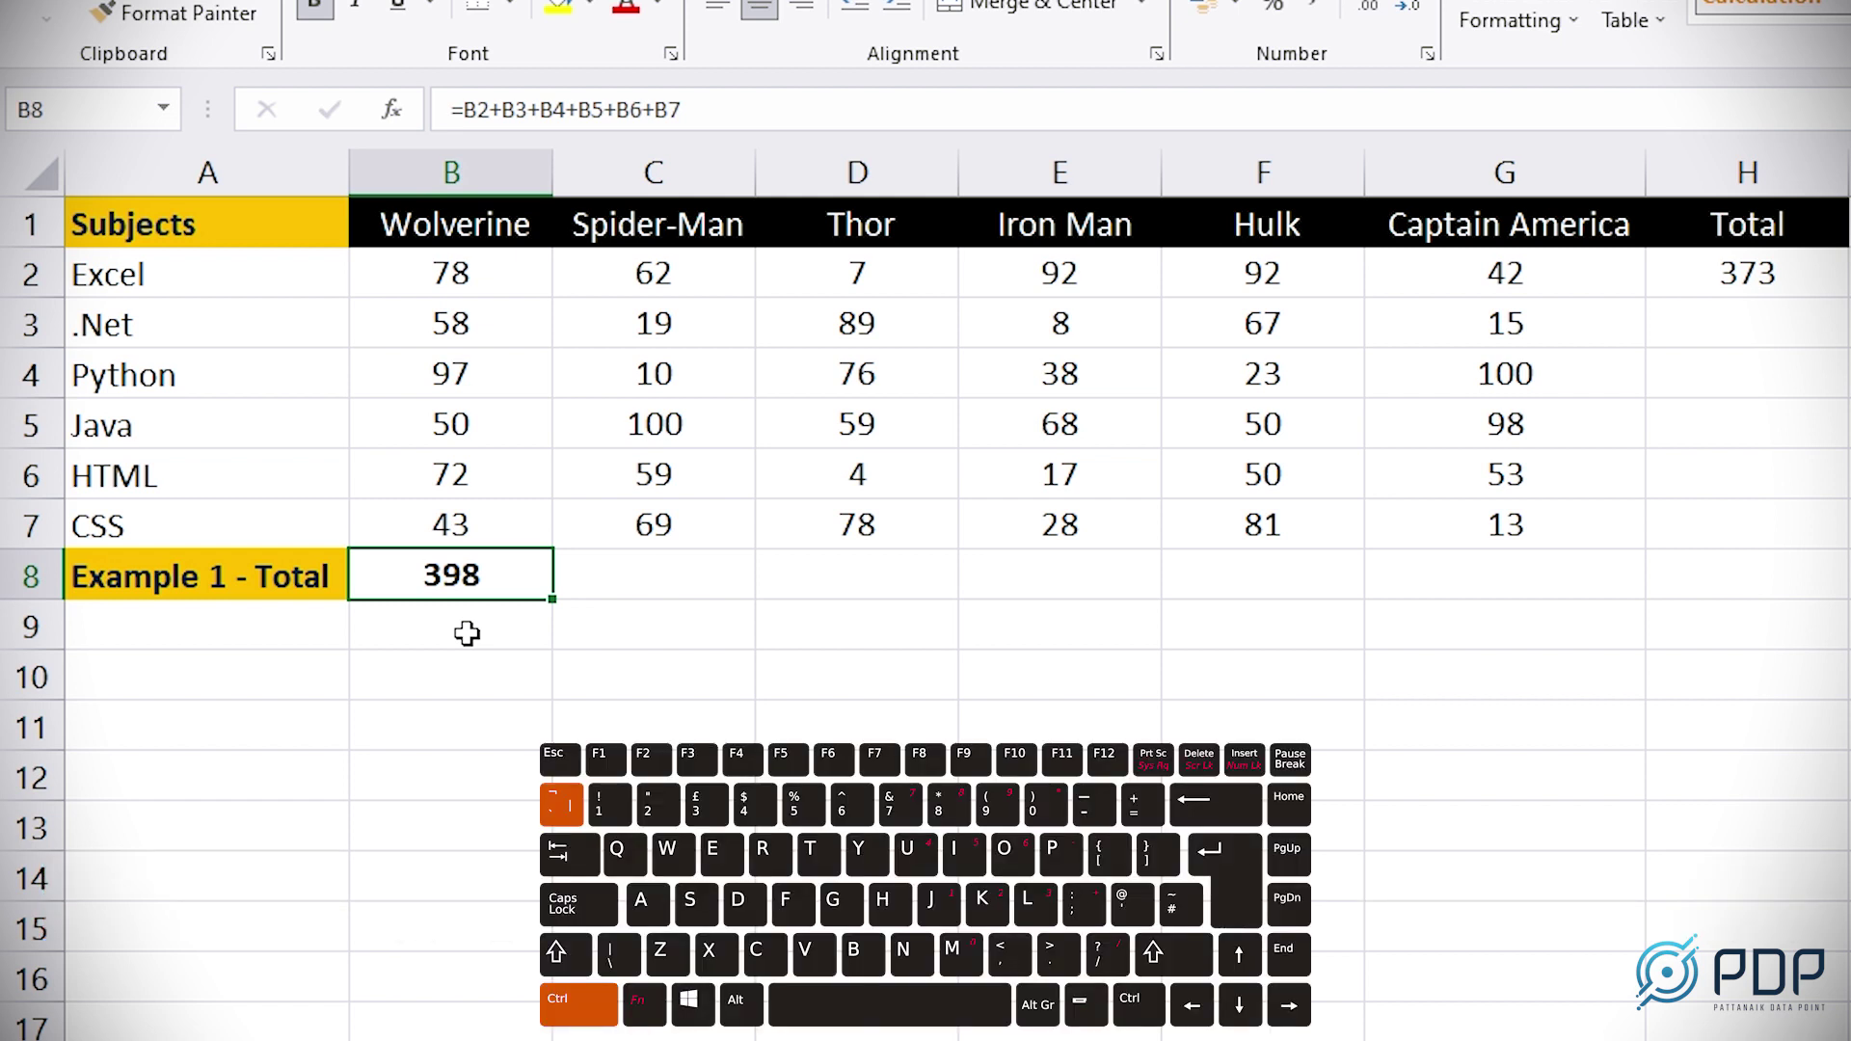
key("ctrl+grave")
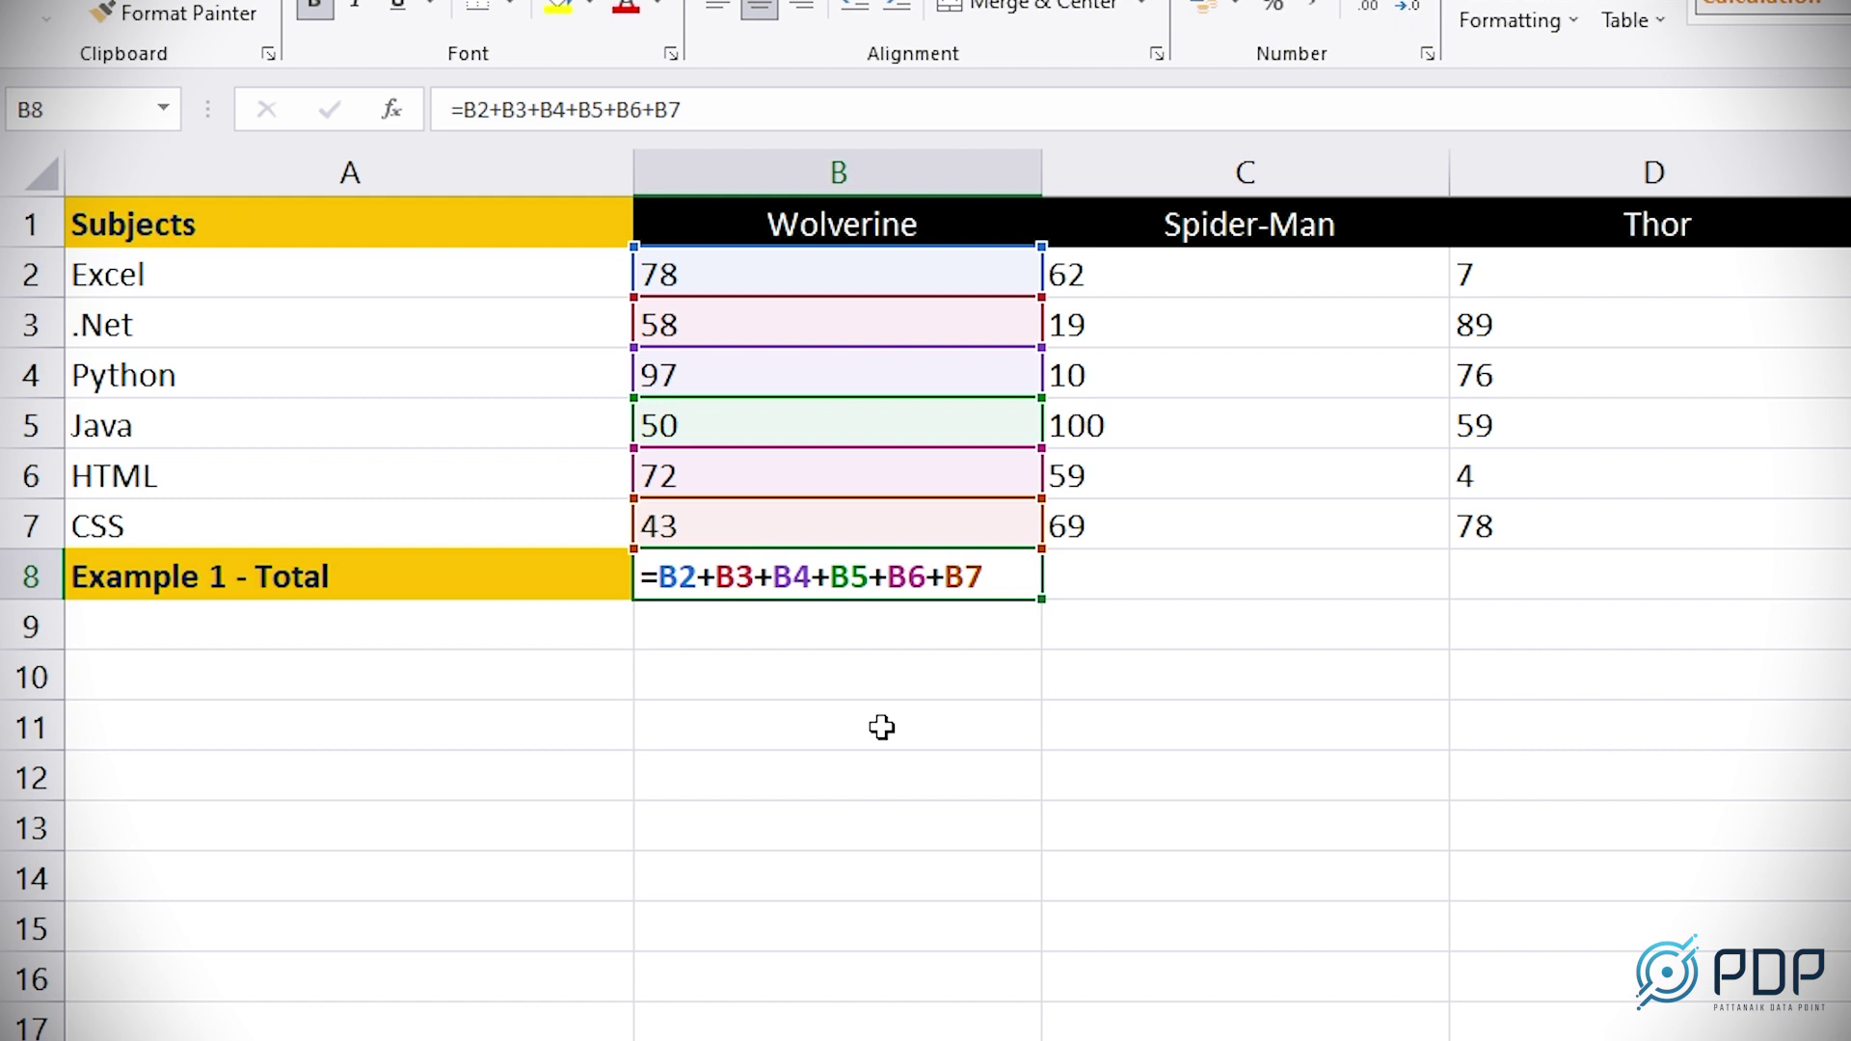
key("ctrl+grave")
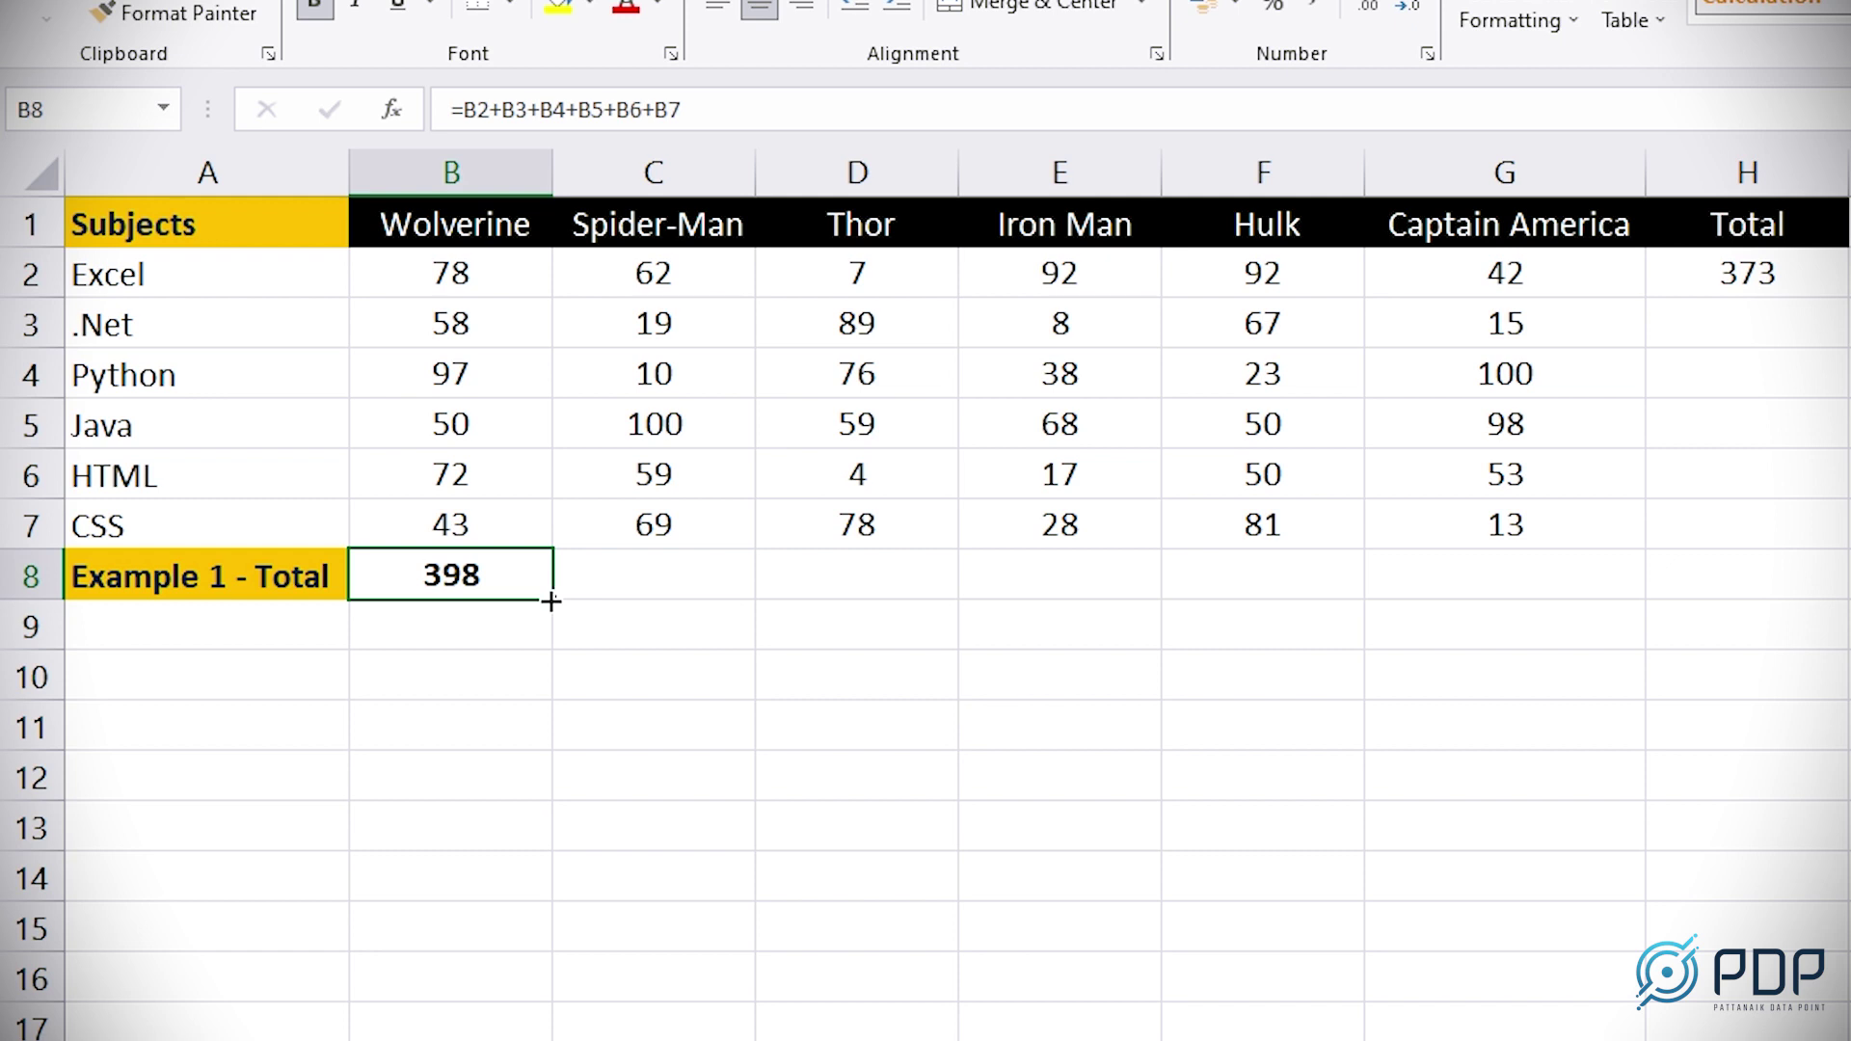
left_click_drag(552, 599, 1683, 636)
Step: Show the sheet's formulas and examine how the cell references in the row 8 totals change from column to column
key("ctrl+grave")
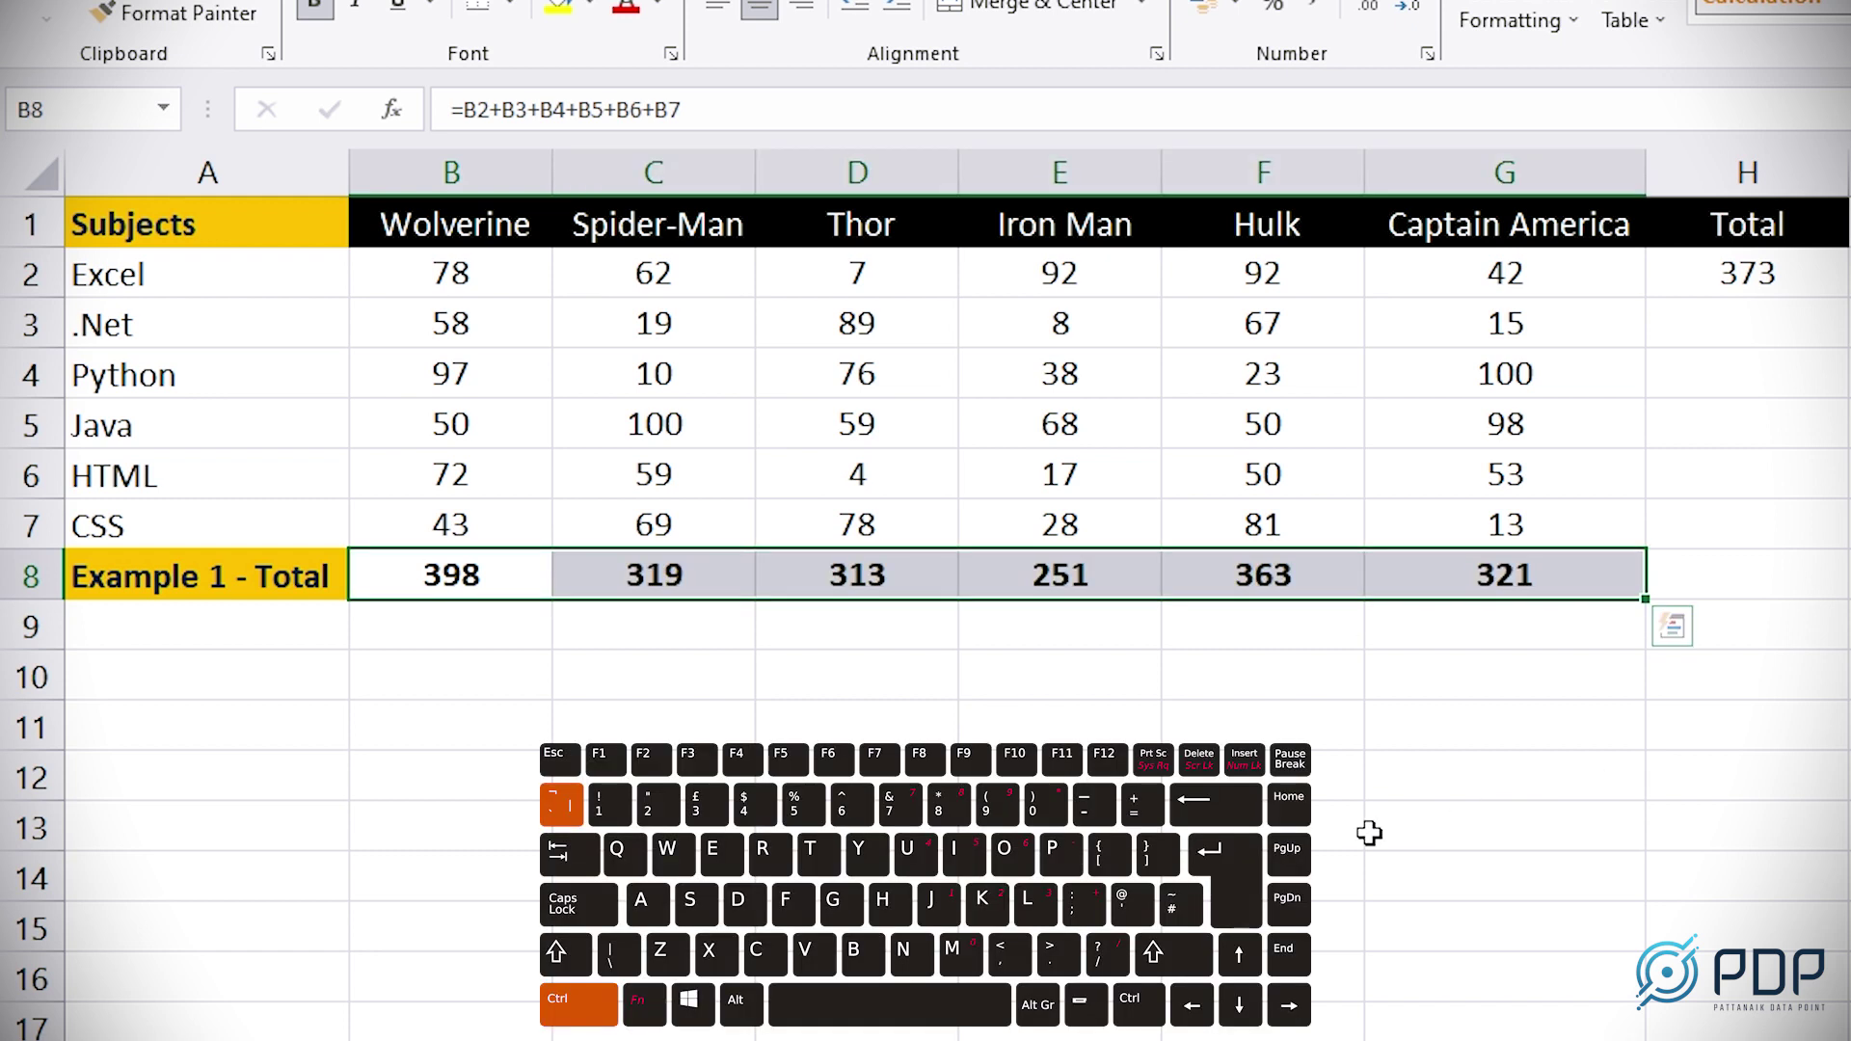
left_click(686, 581)
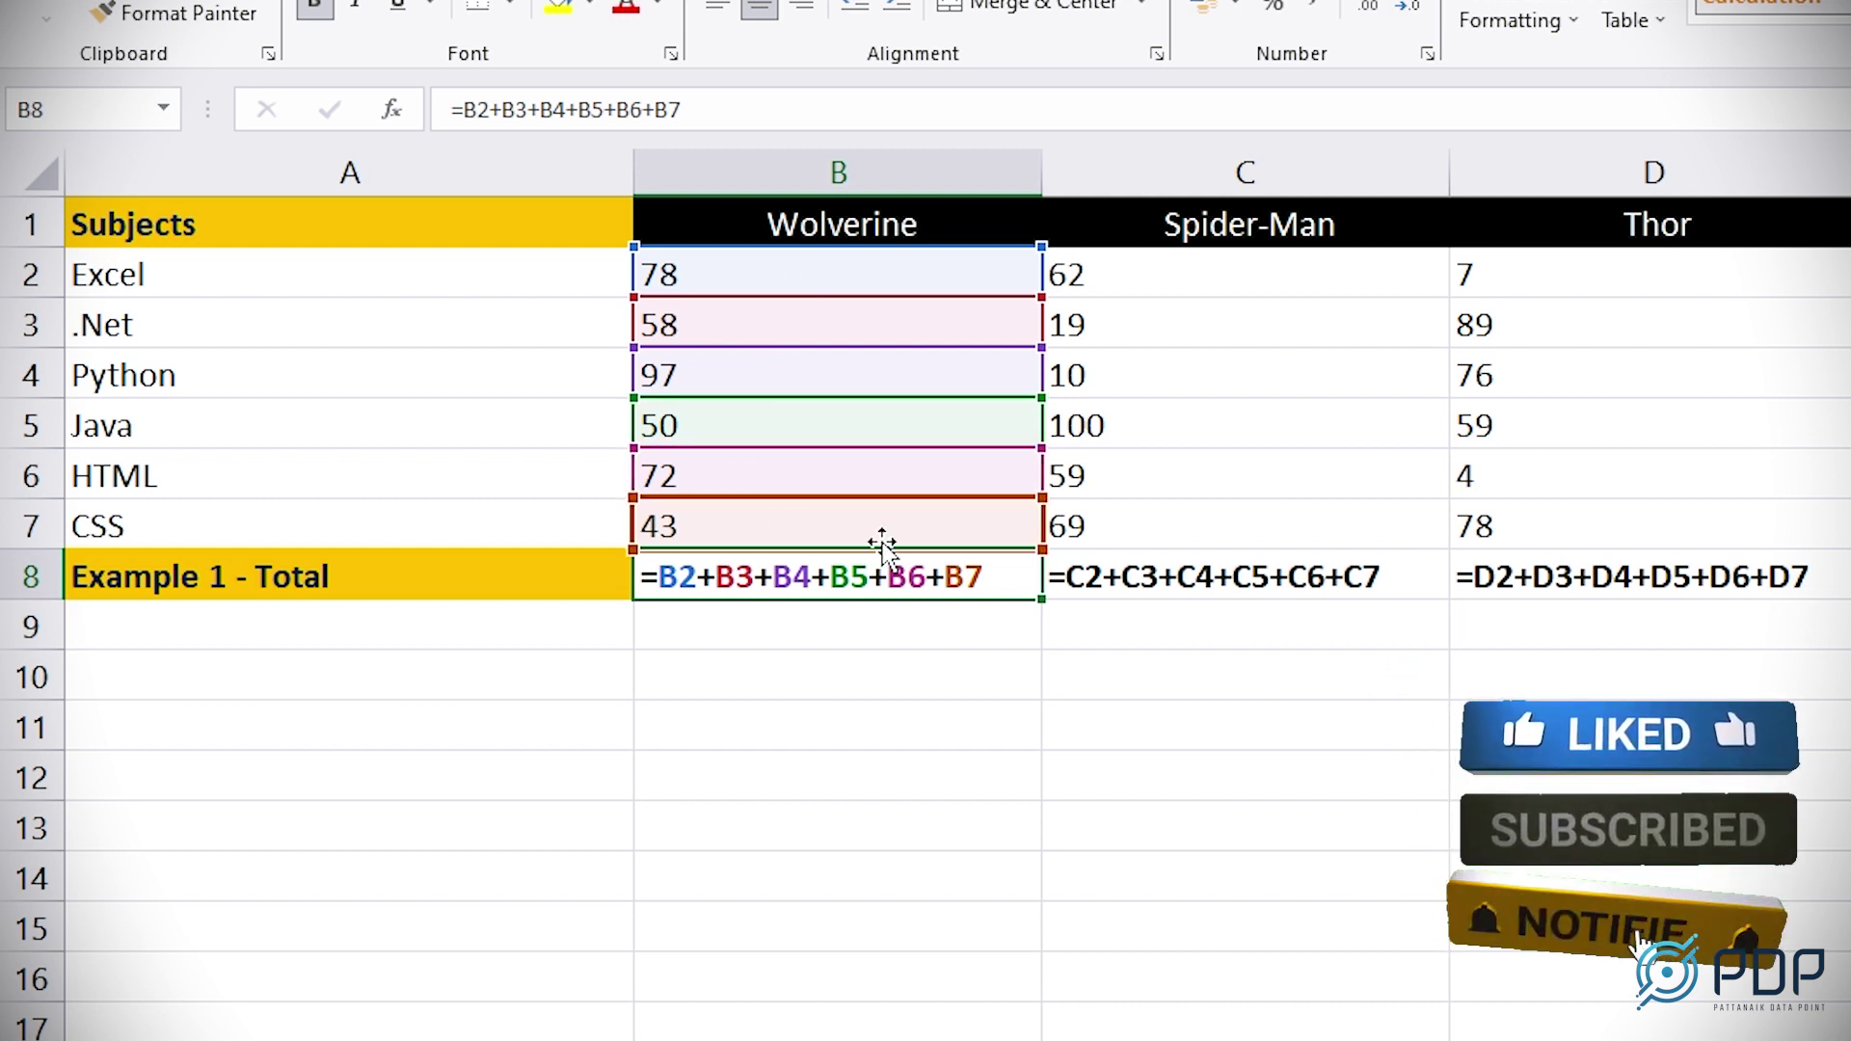
left_click(1188, 576)
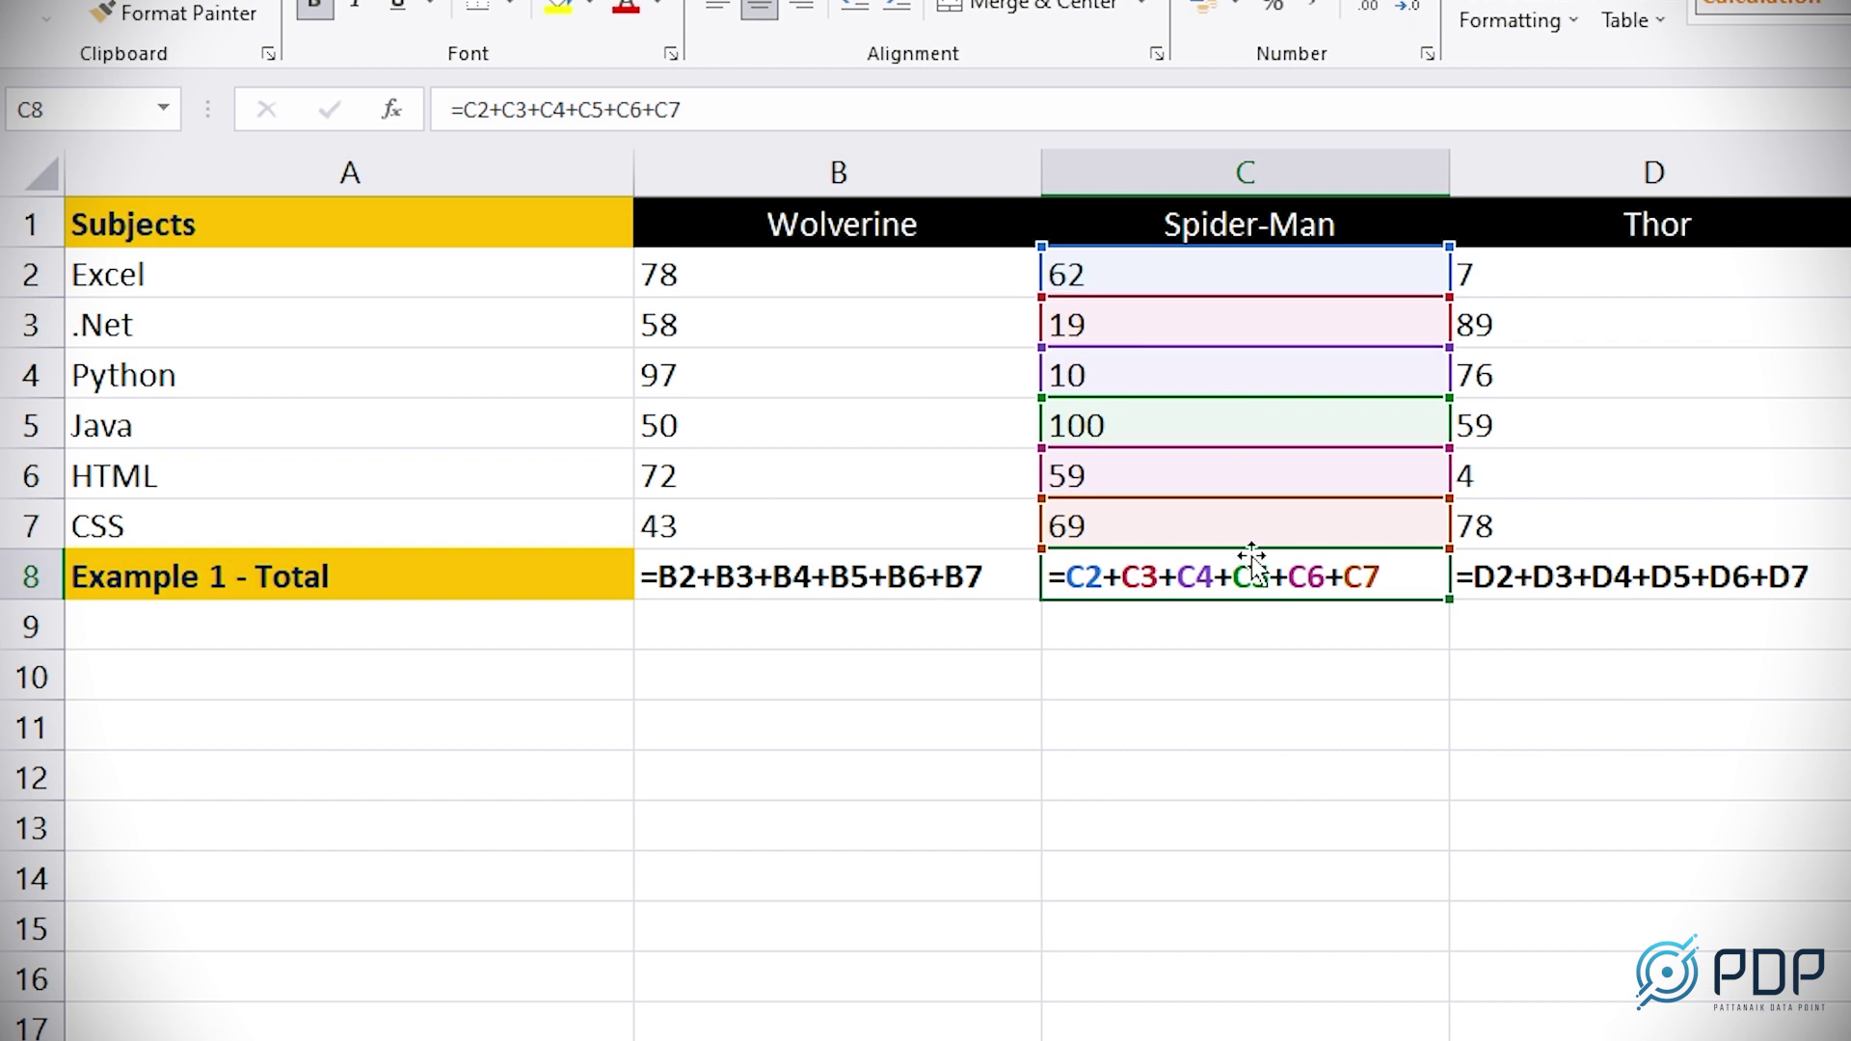
left_click(1481, 584)
left_click(1317, 585)
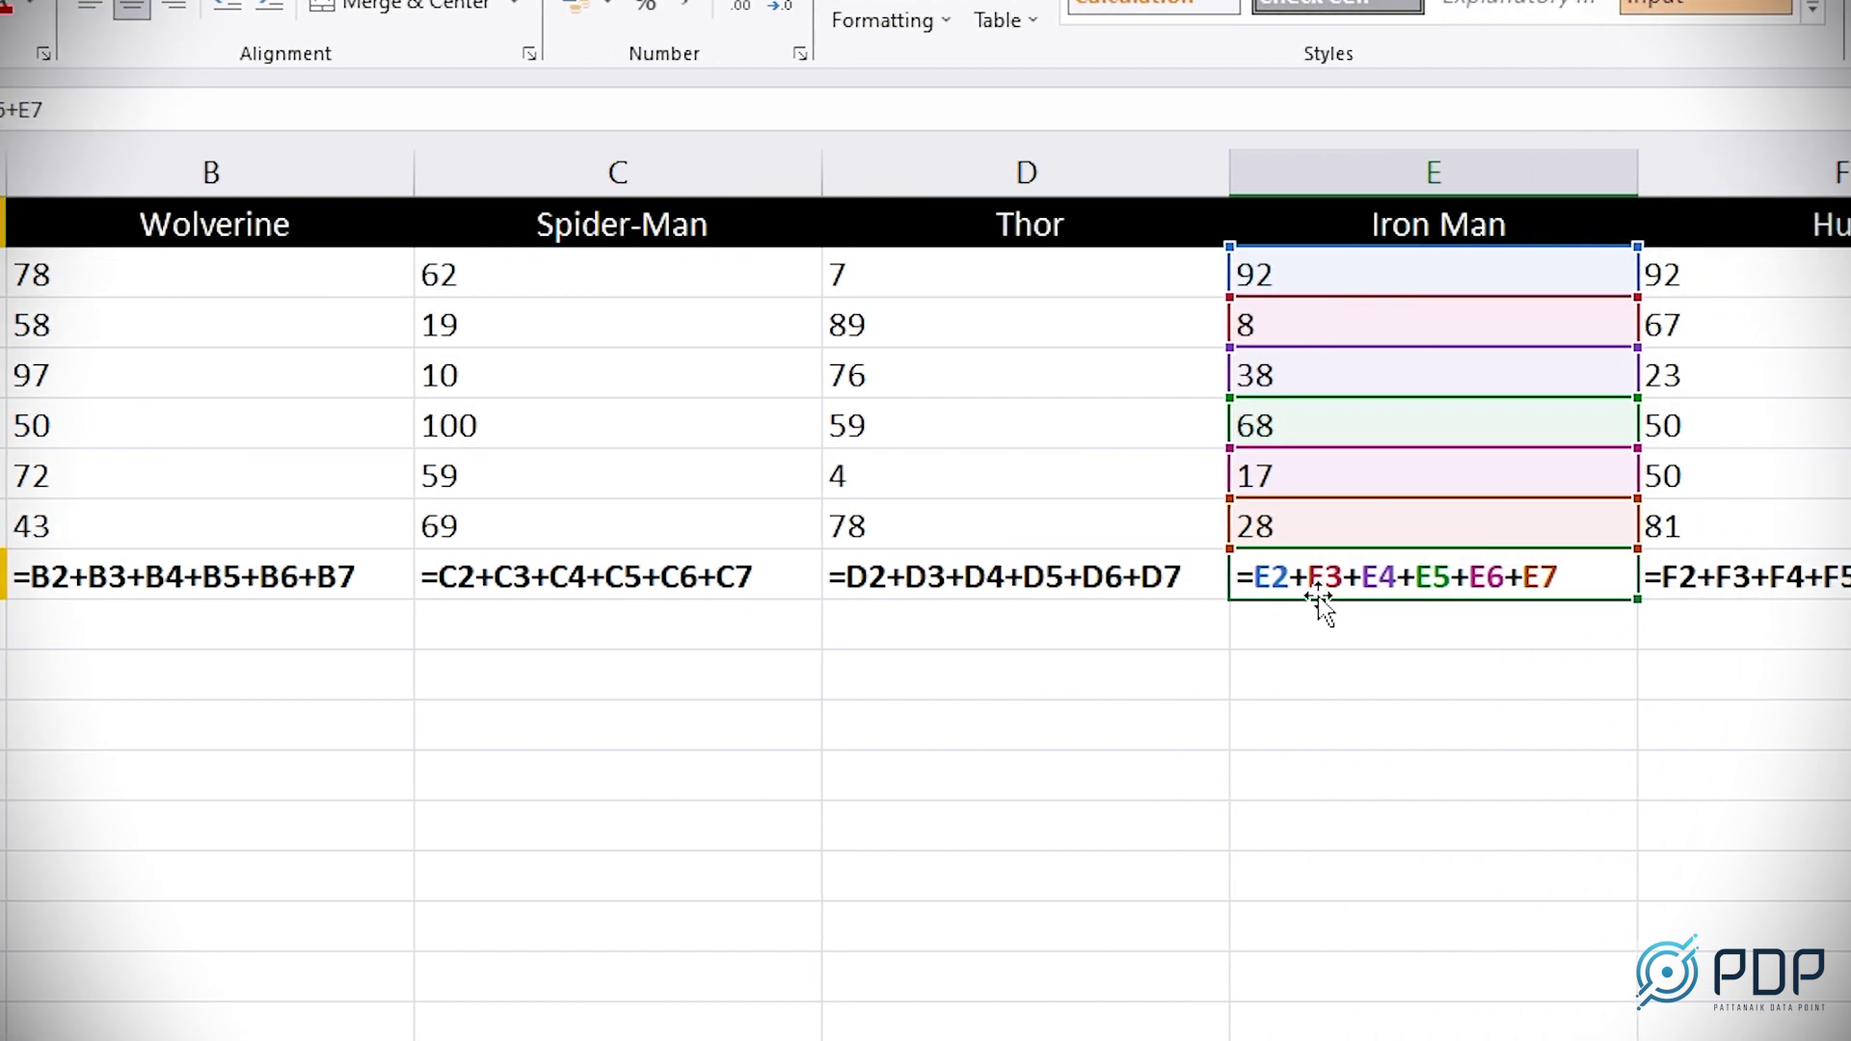
left_click(1830, 585)
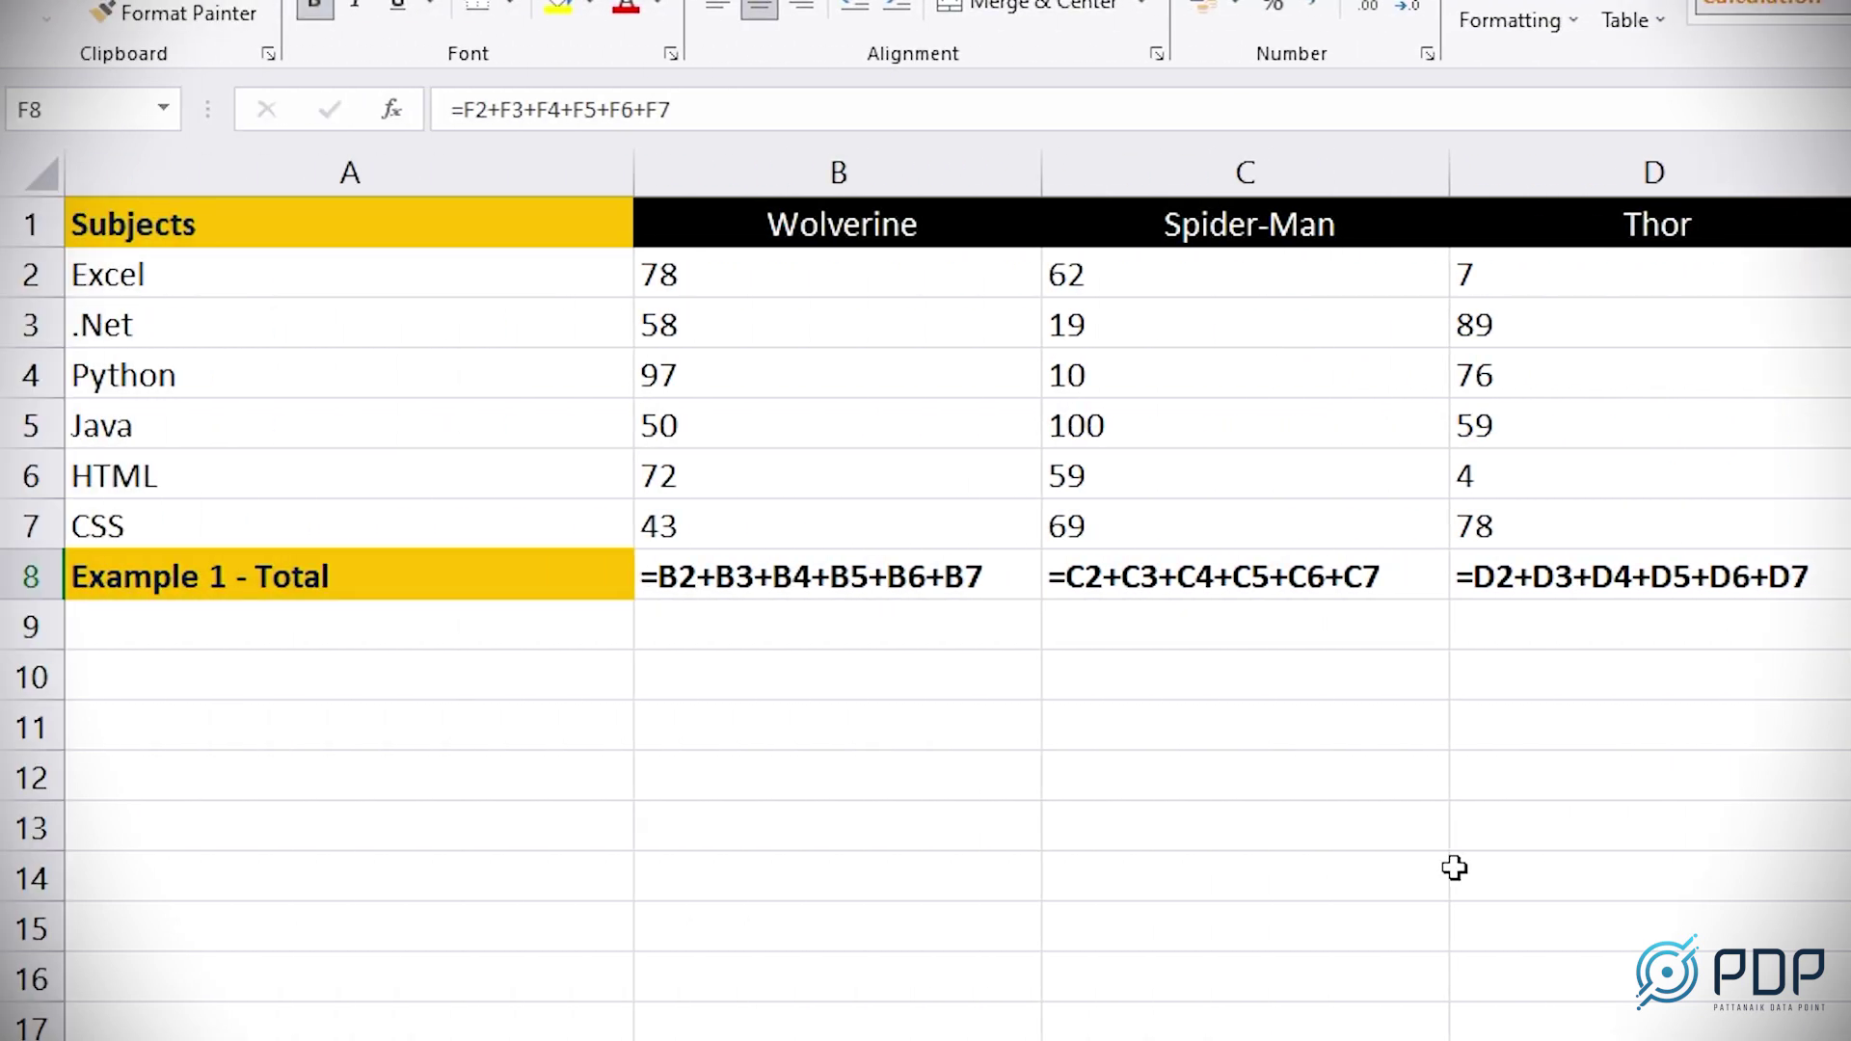
left_click(805, 586)
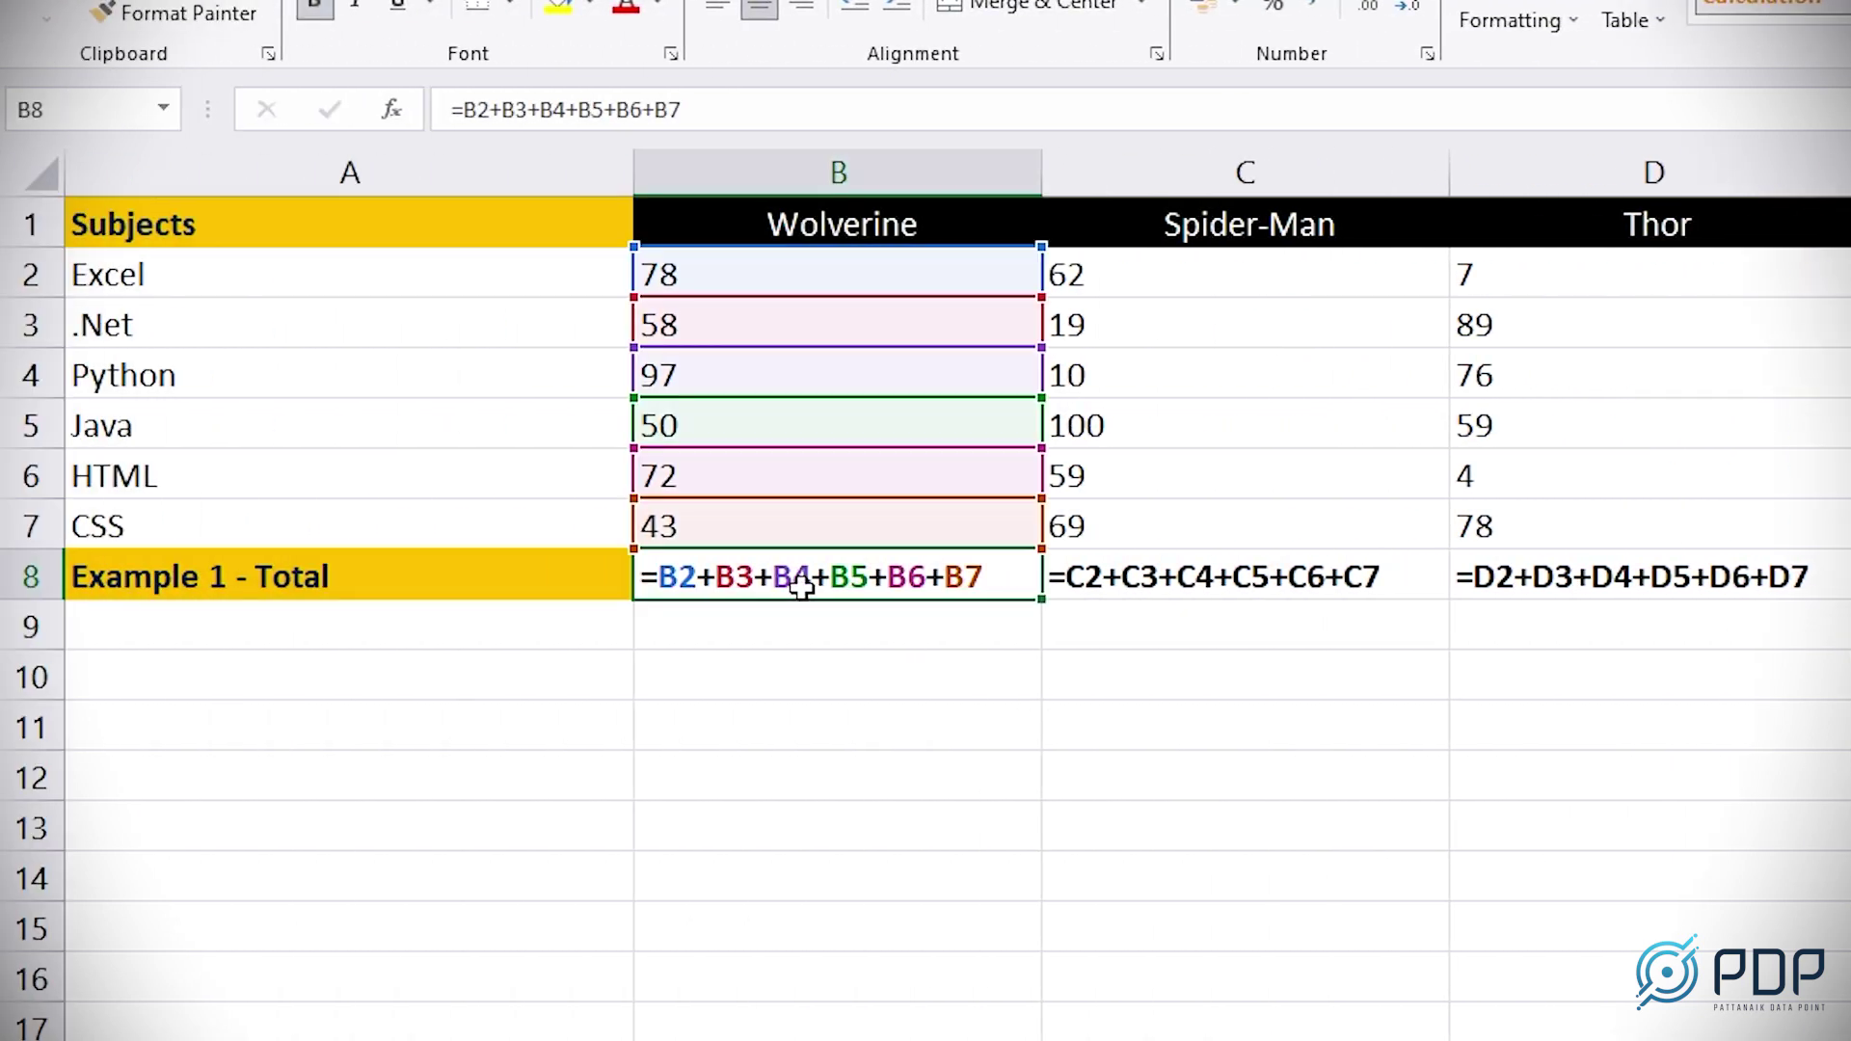
left_click(1210, 577)
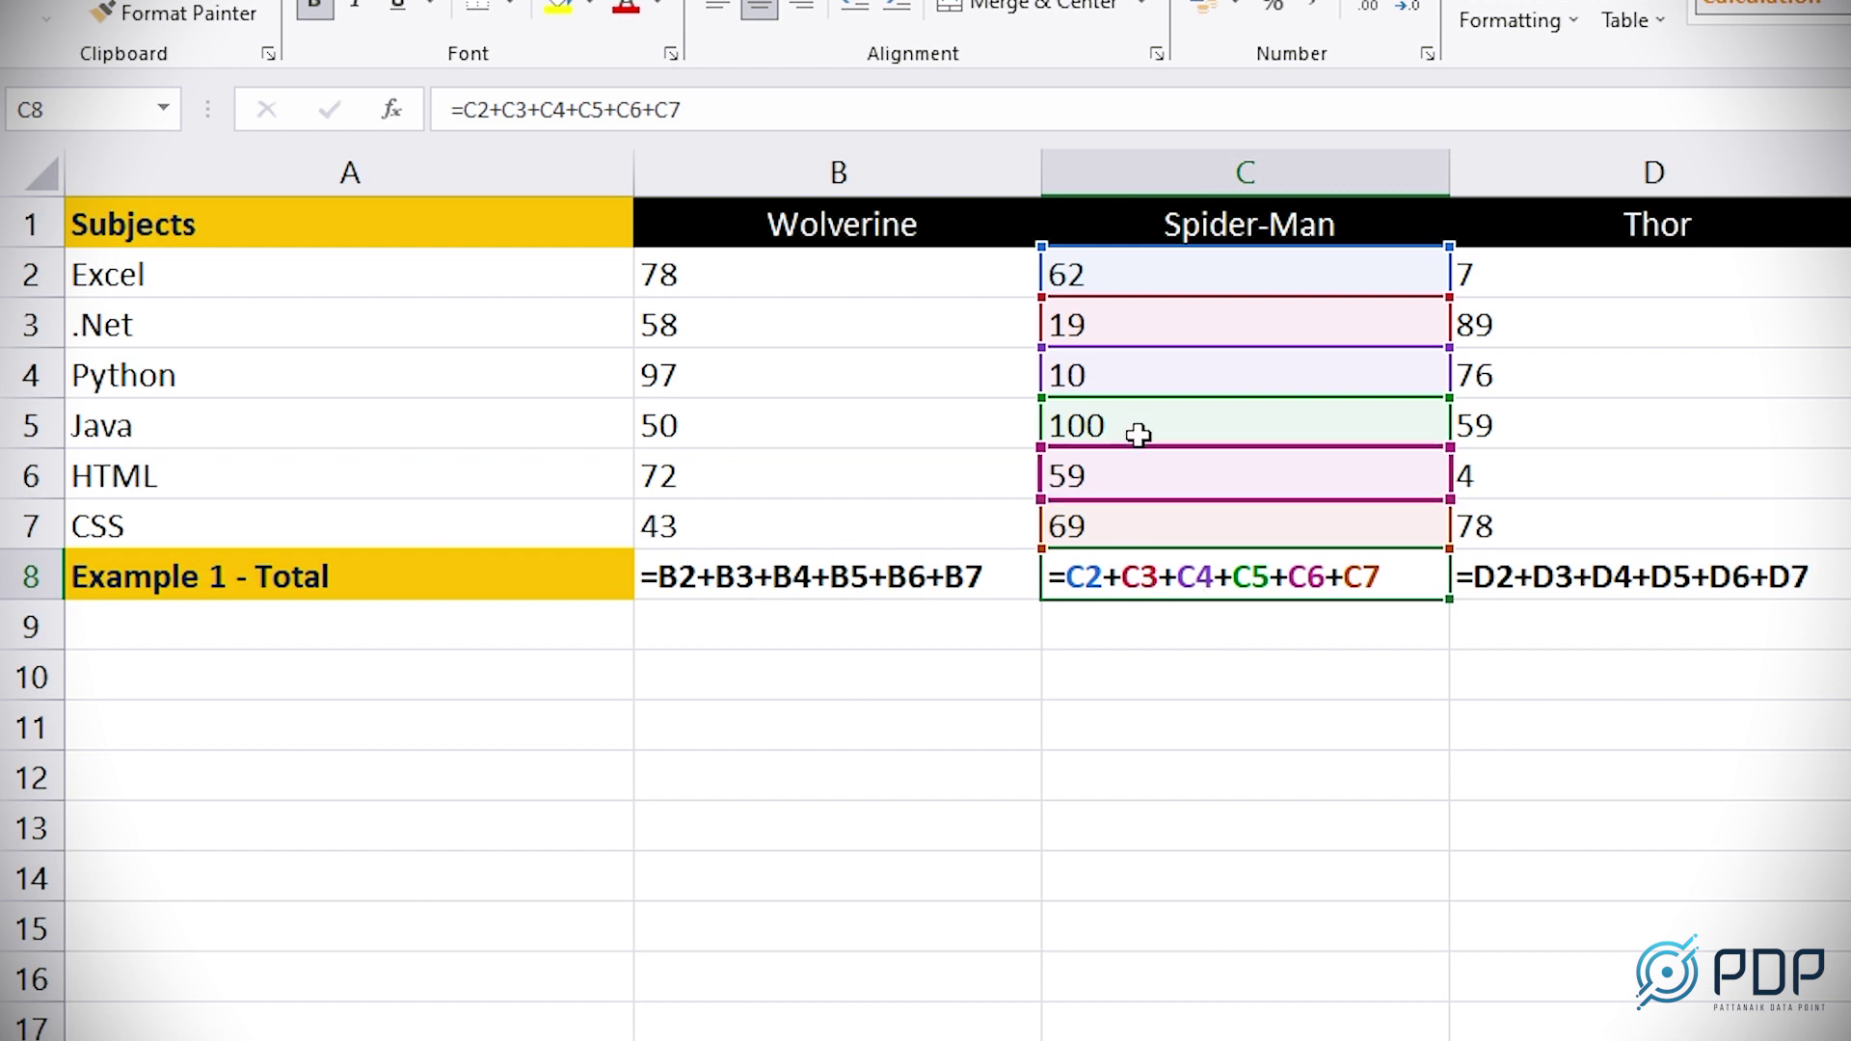
key("Left")
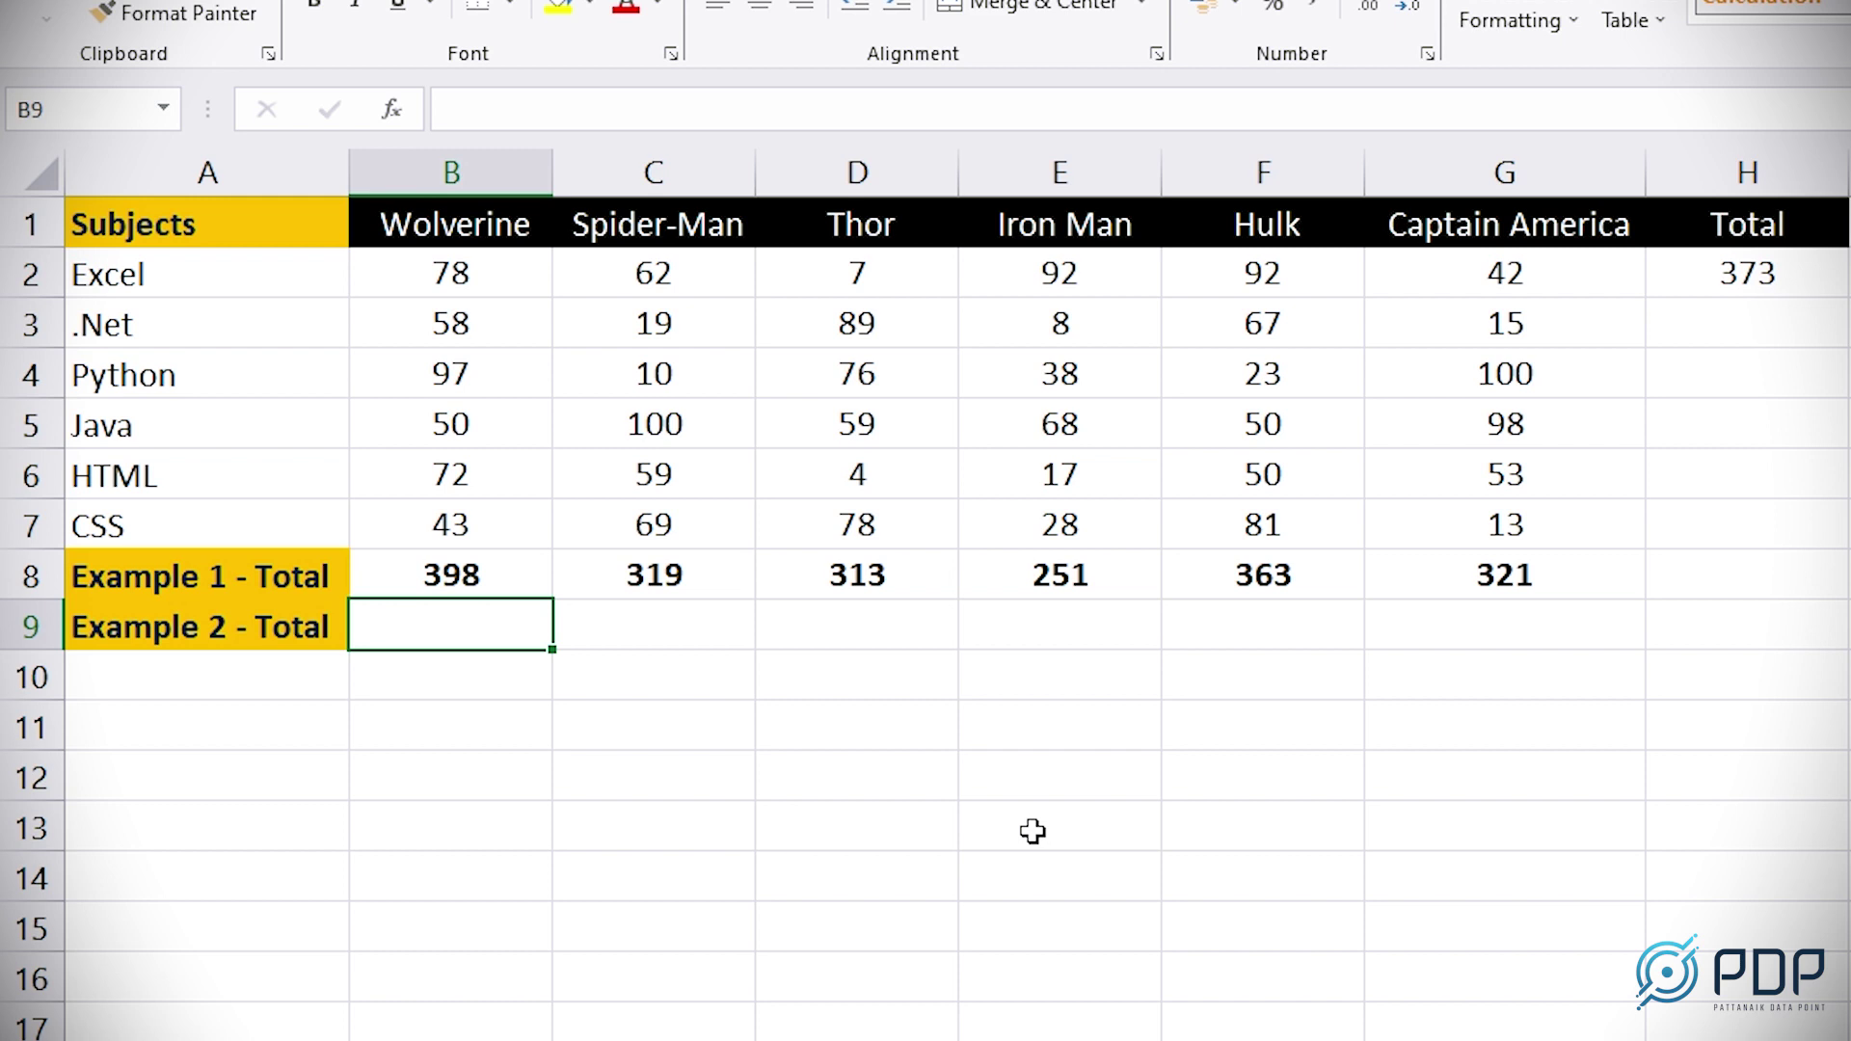
Step: Enter =B2+B3+B4 in B9 of the Example 2 - Total row and fill it across to G9
type("=")
left_click(459, 259)
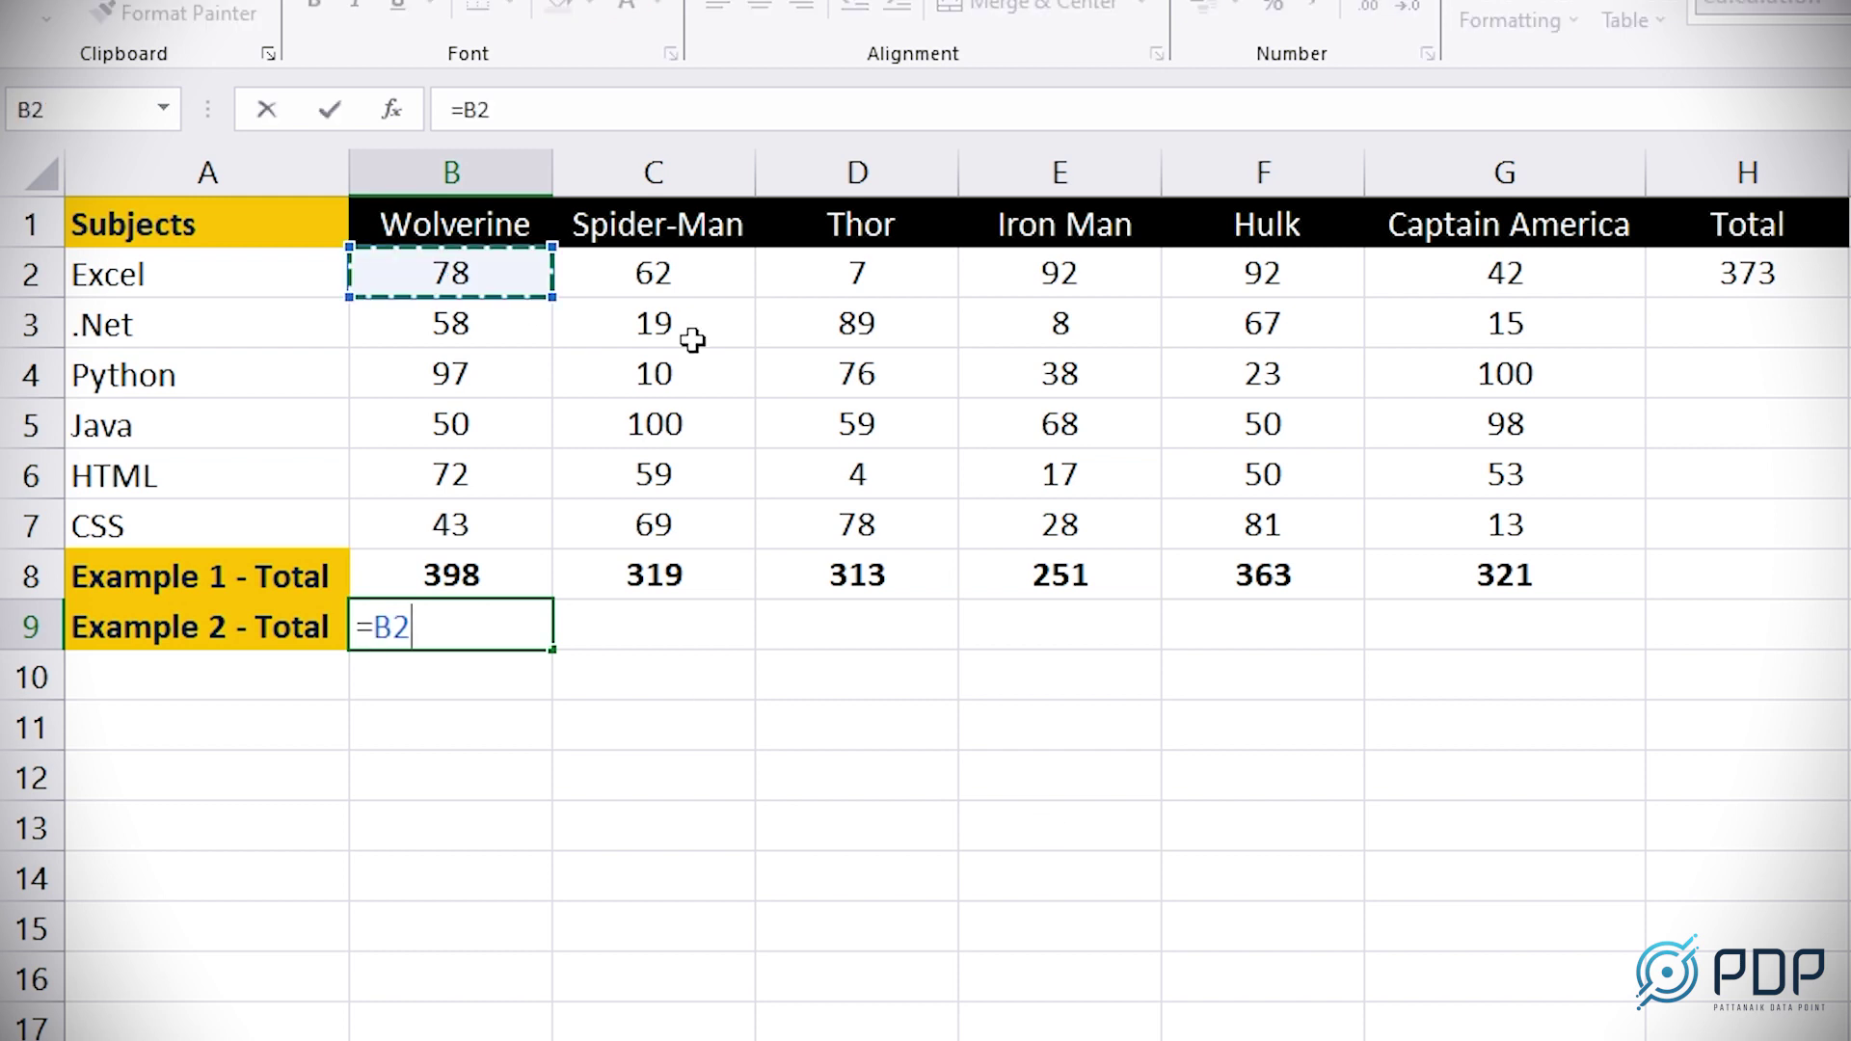
type("+")
left_click(450, 323)
type("+")
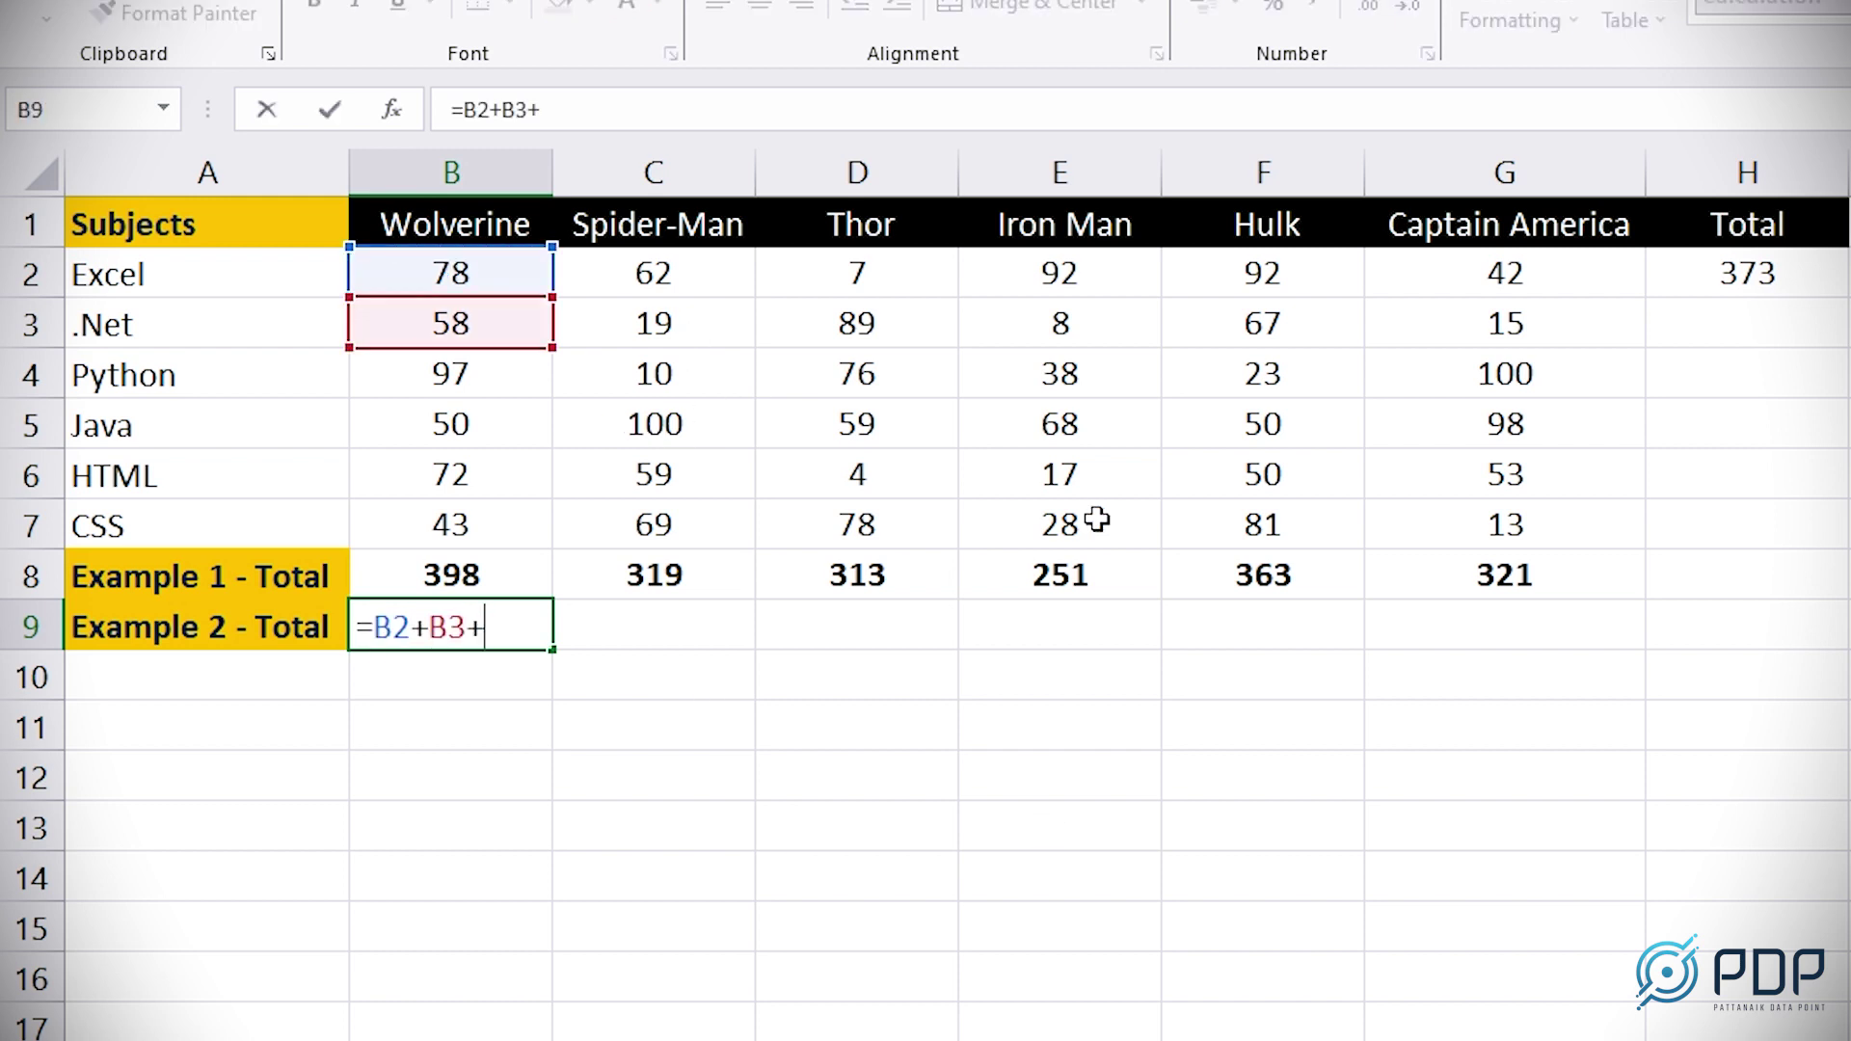
left_click(450, 374)
key("Return")
left_click(473, 637)
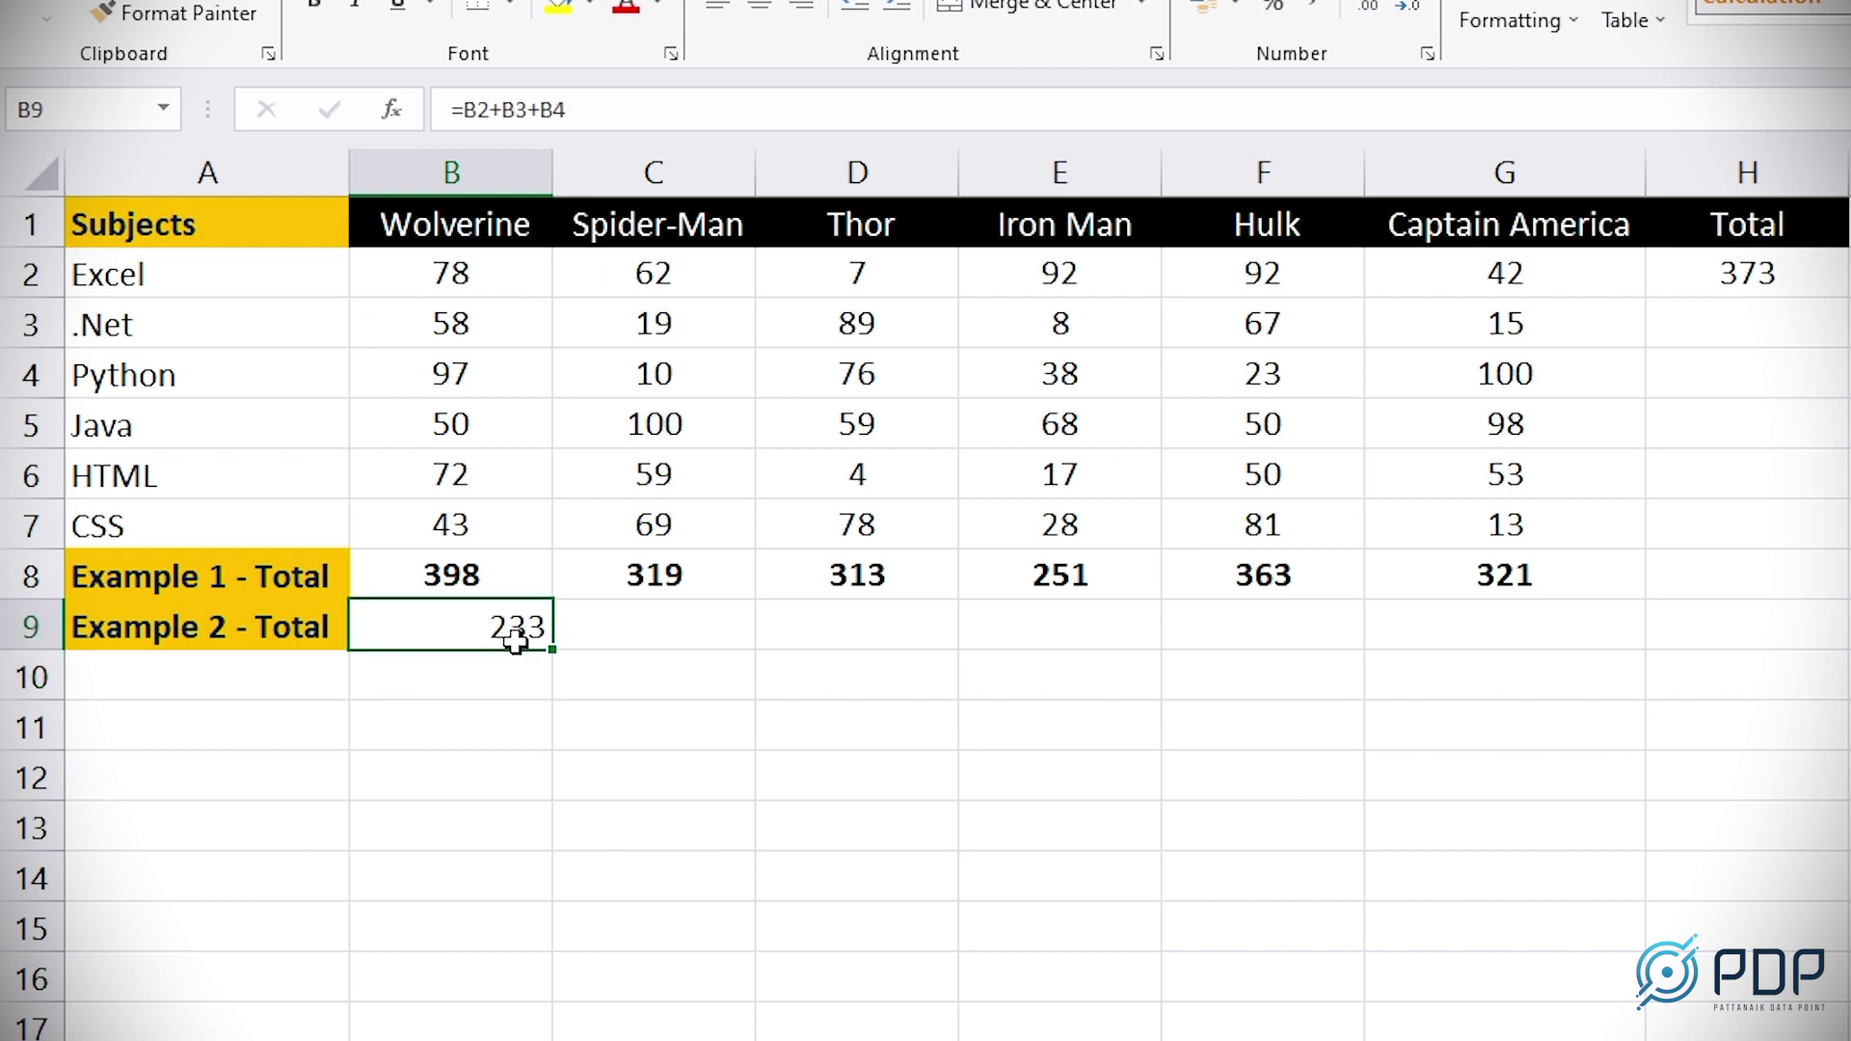
left_click_drag(552, 650, 1345, 644)
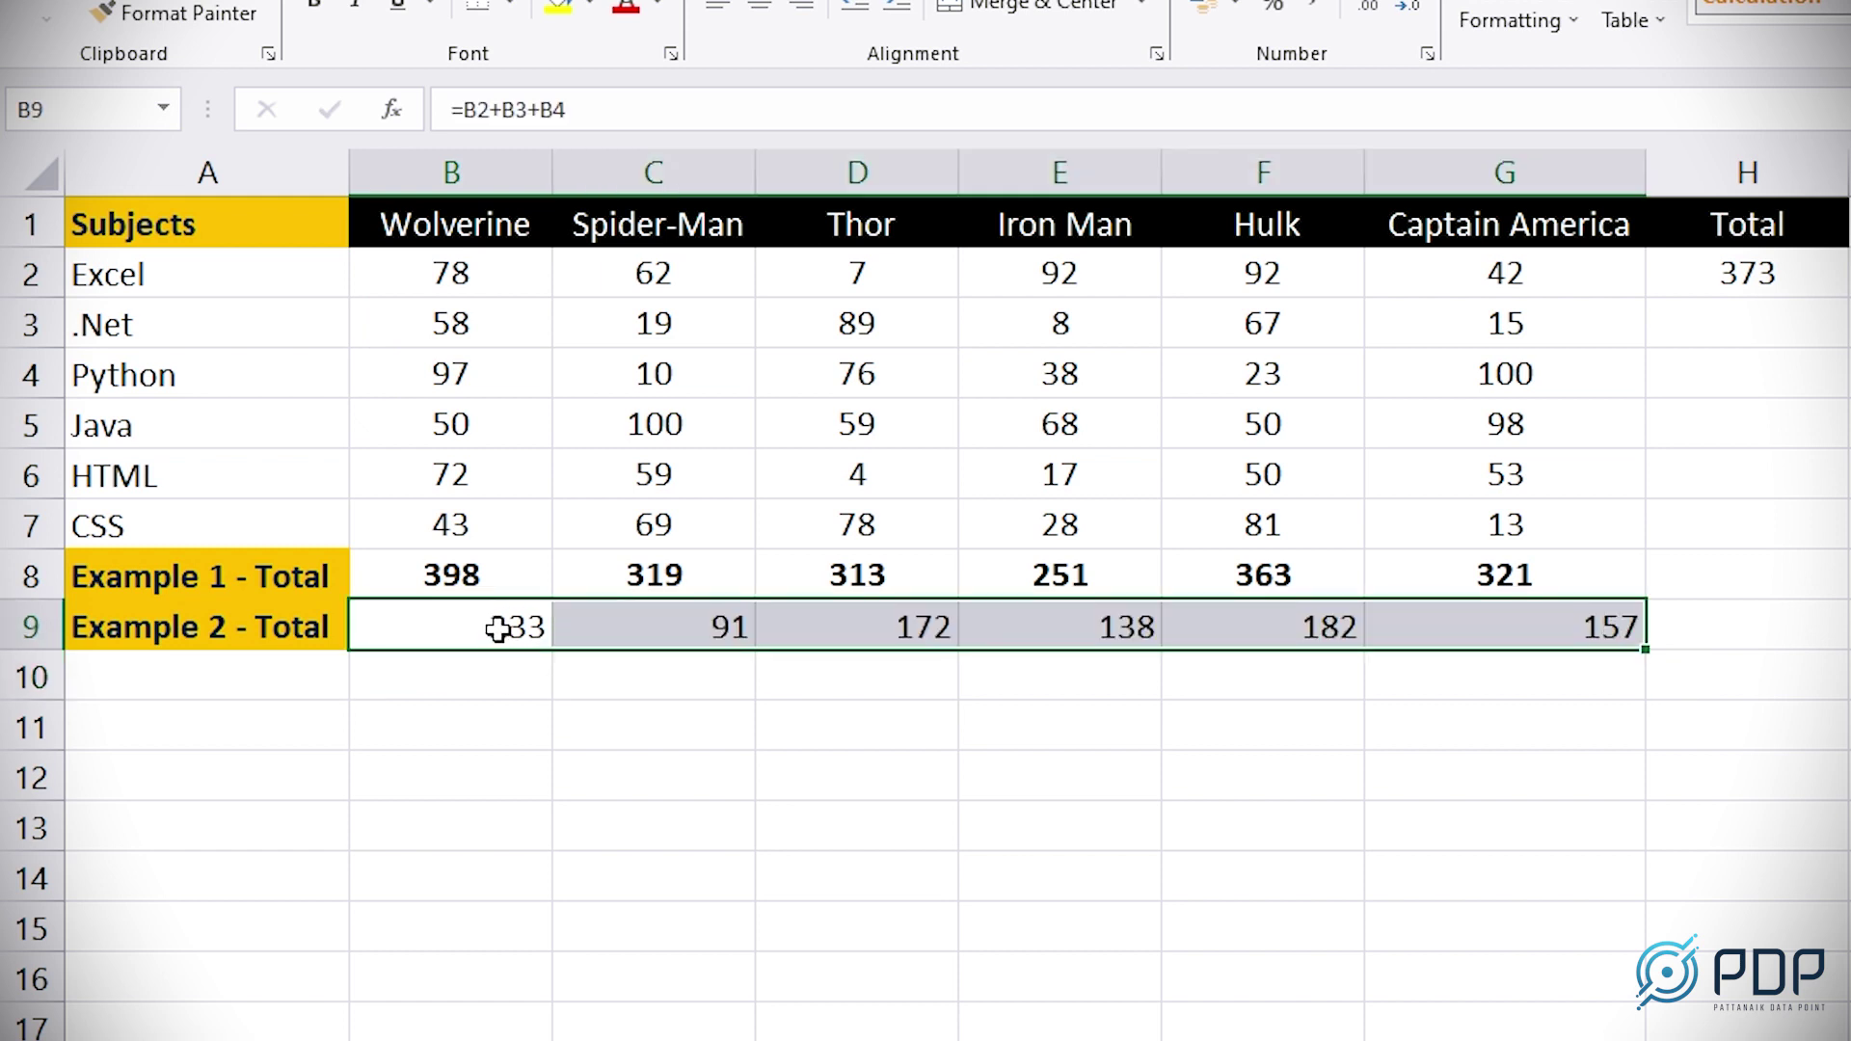
Step: Inspect the references used by the copied Example 2 formulas in C9 and D9 without changing them
left_click(728, 607)
key("F2")
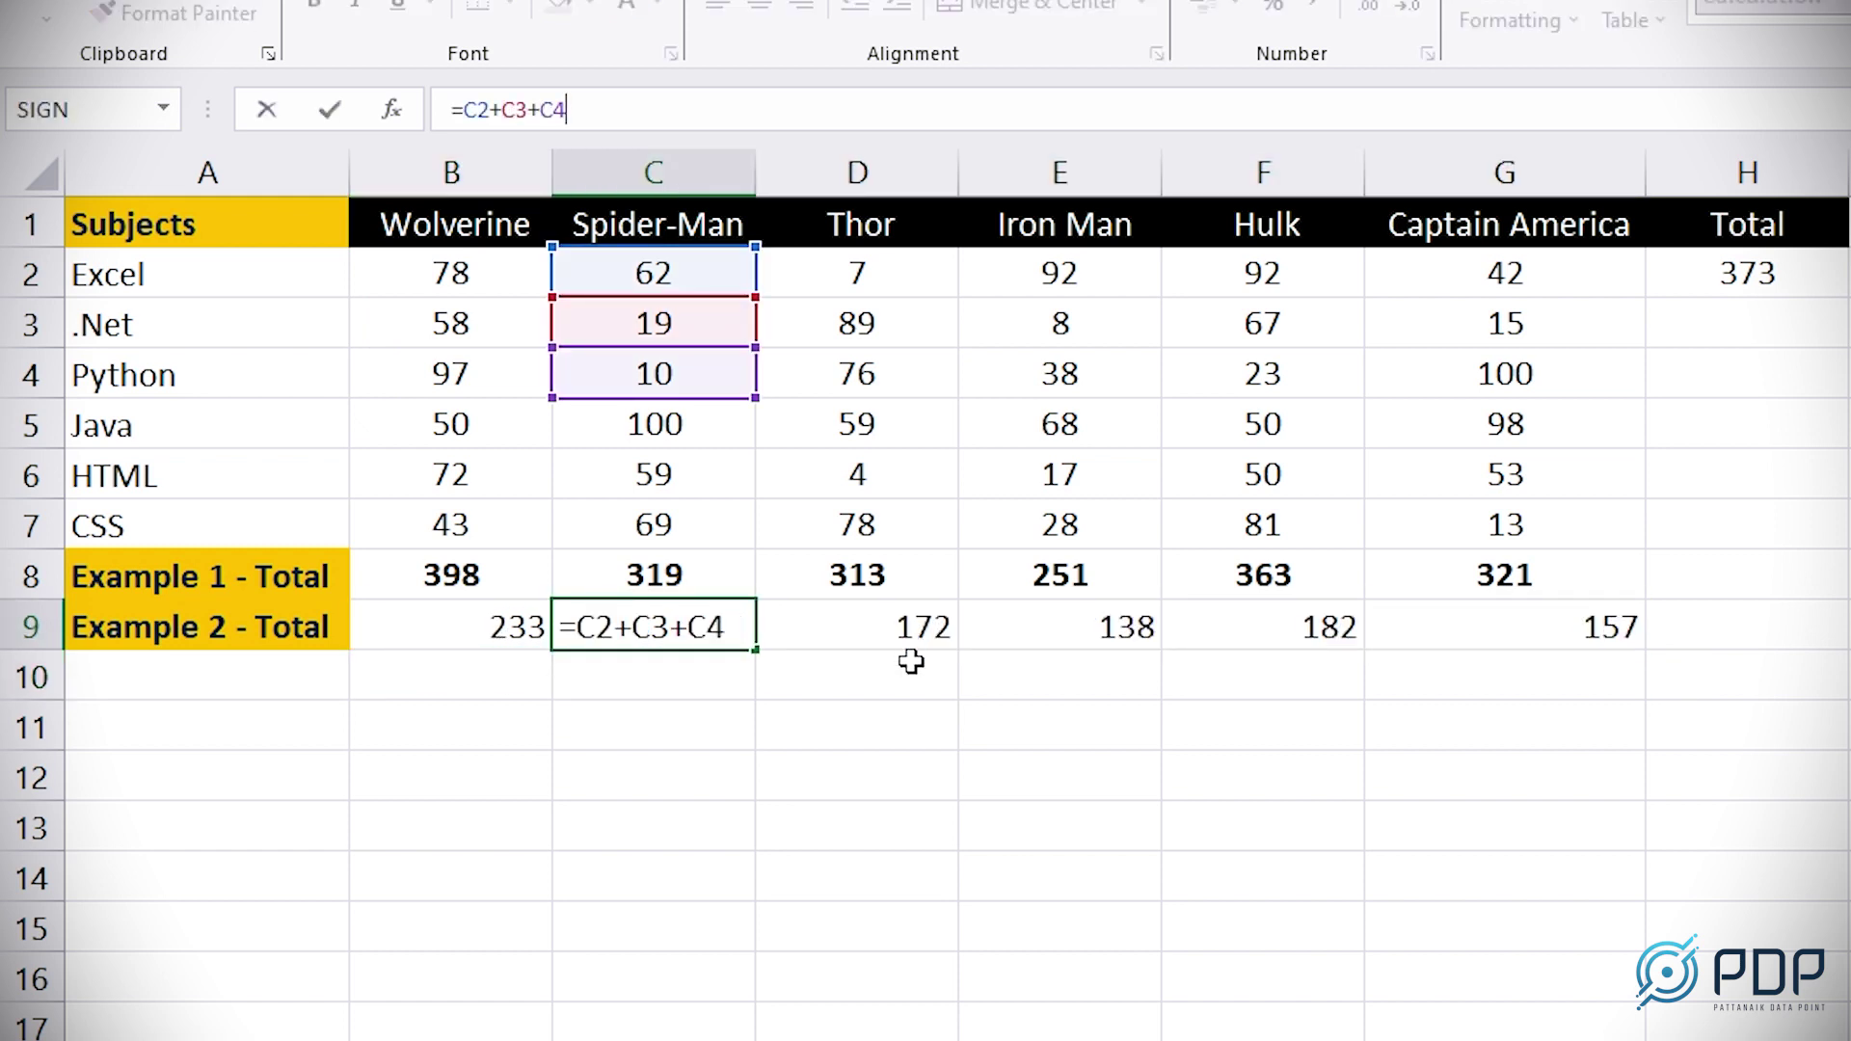
key("Tab")
key("F2")
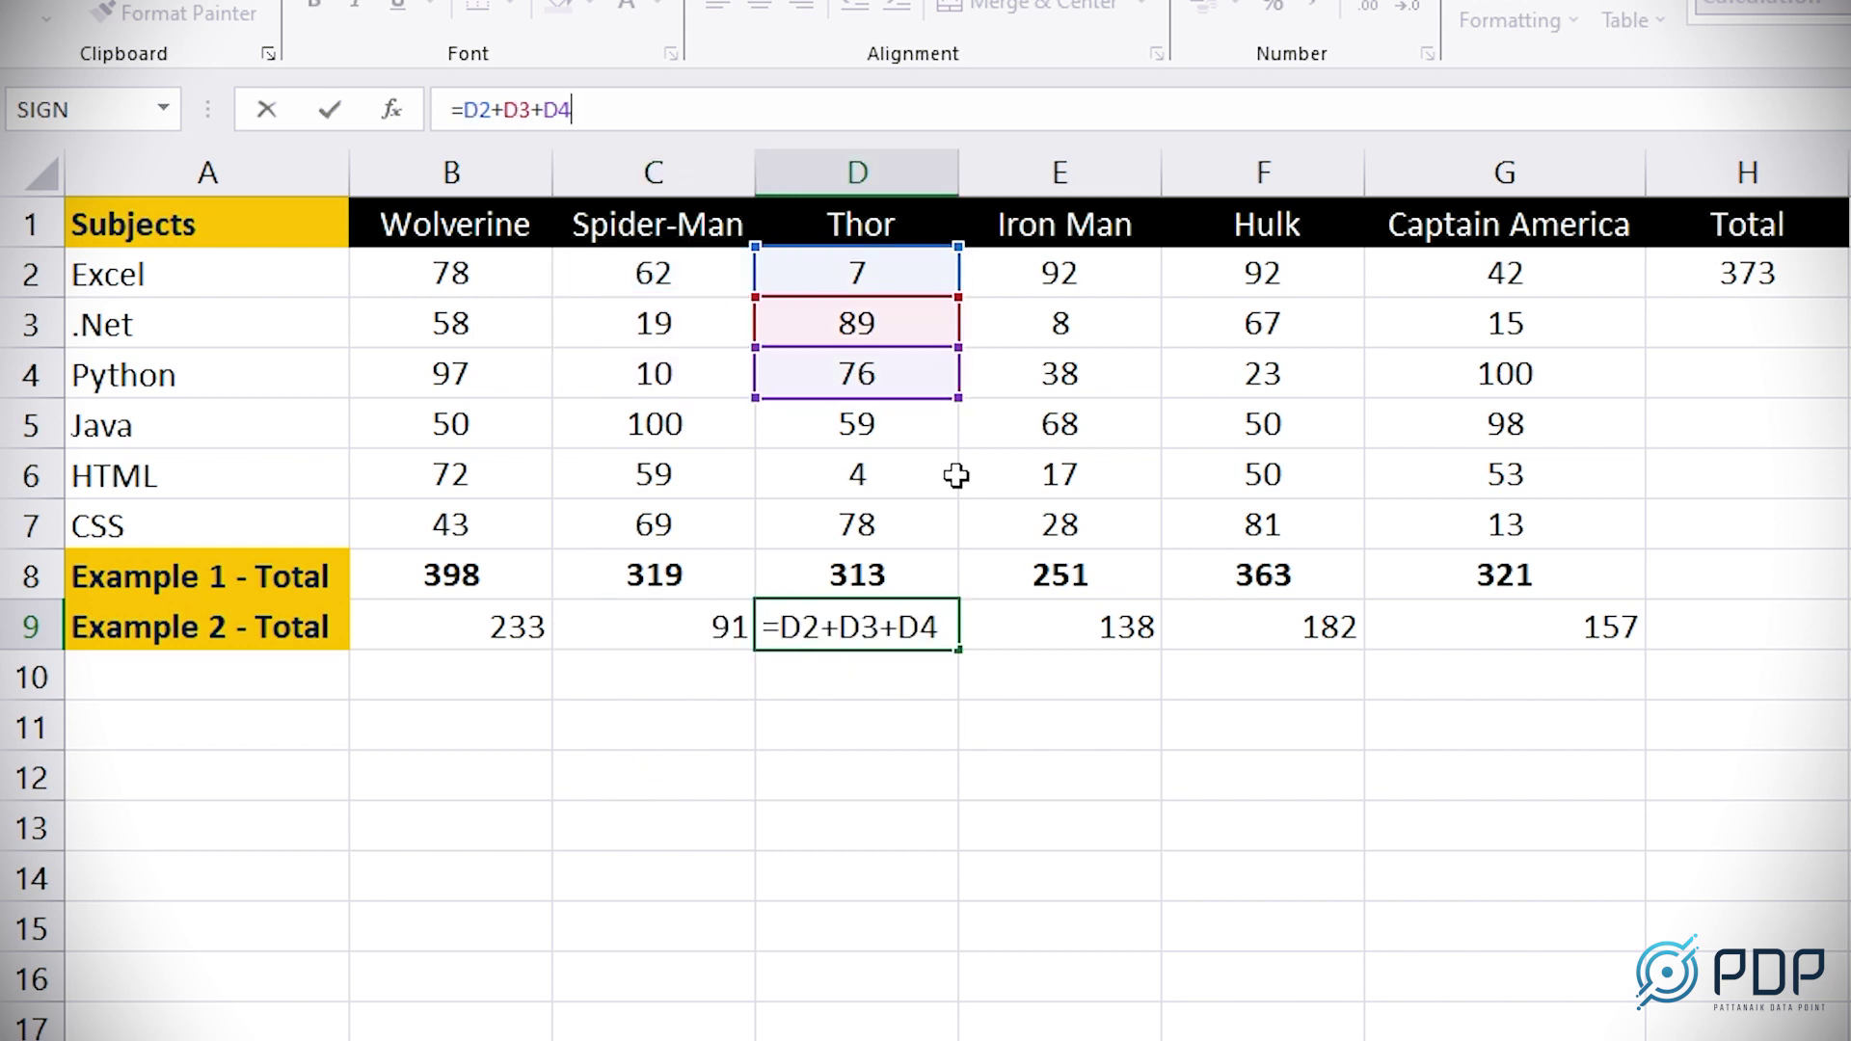
key("Escape")
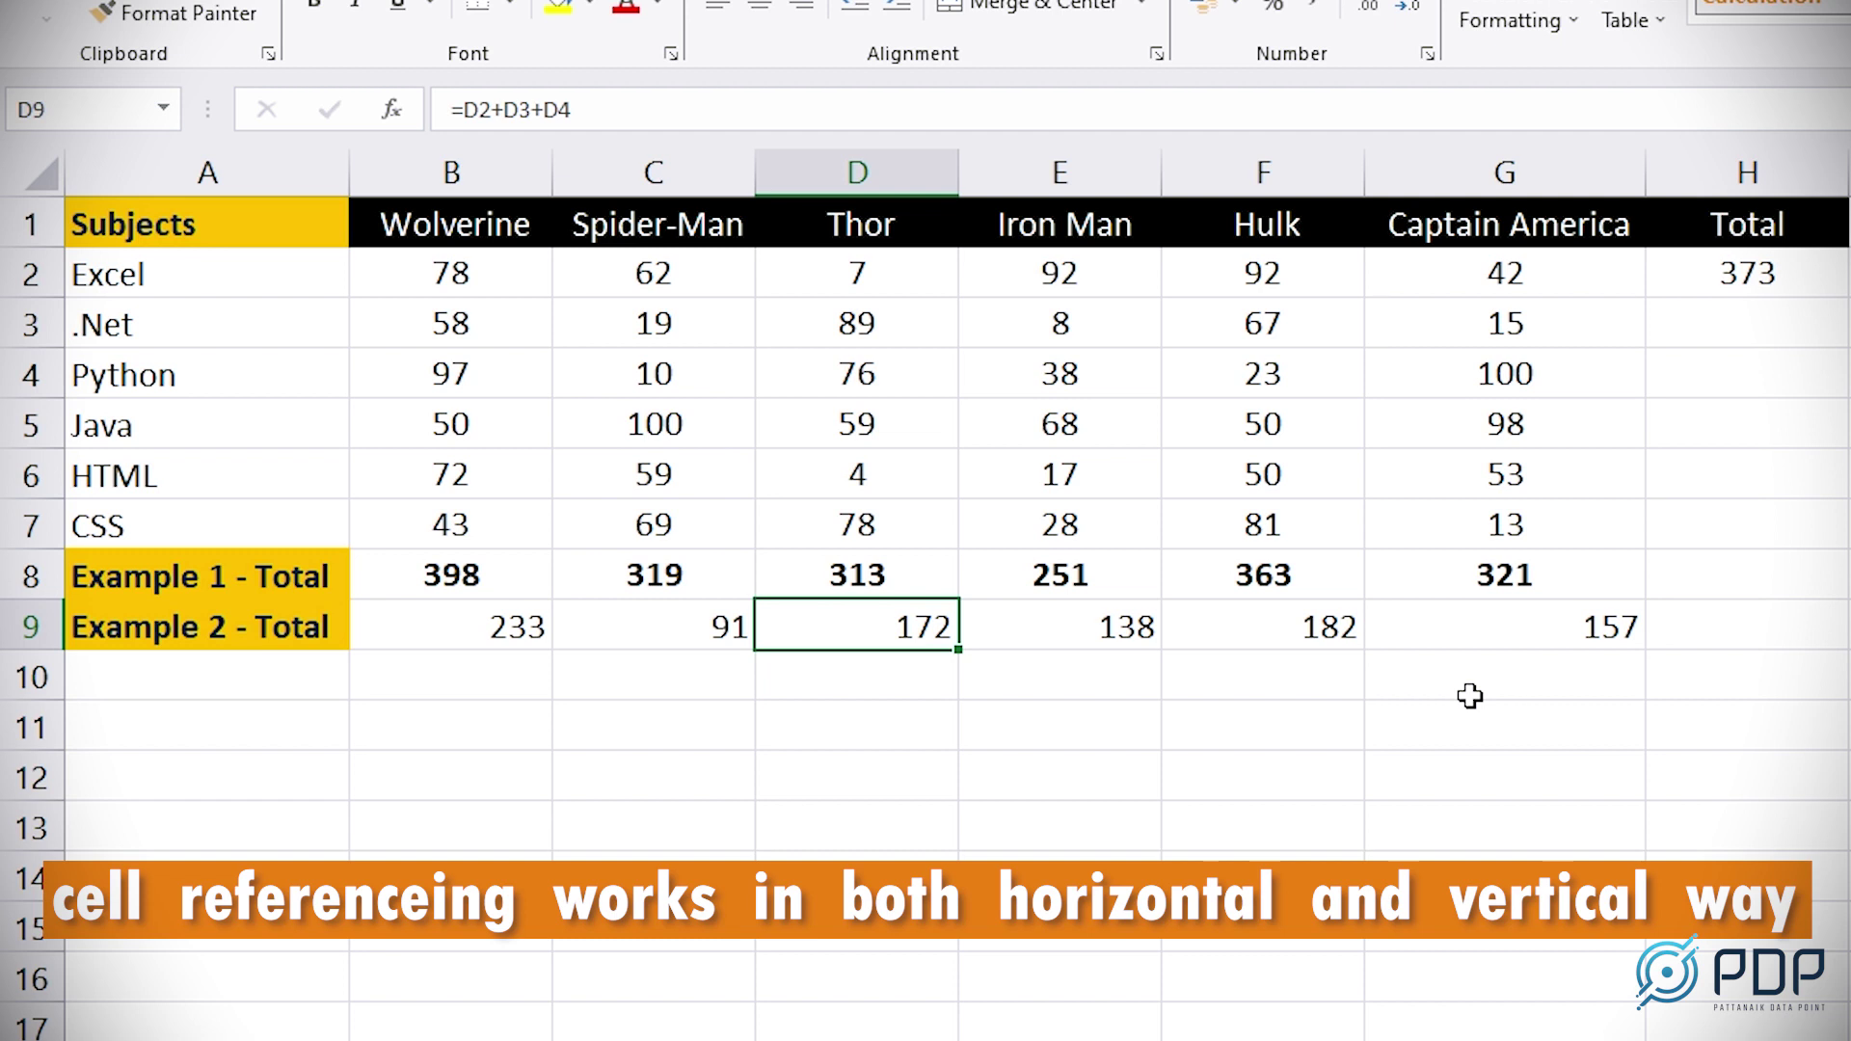
Step: Fill the Total formula from H2 down through H7 for the remaining subjects
left_click(1755, 275)
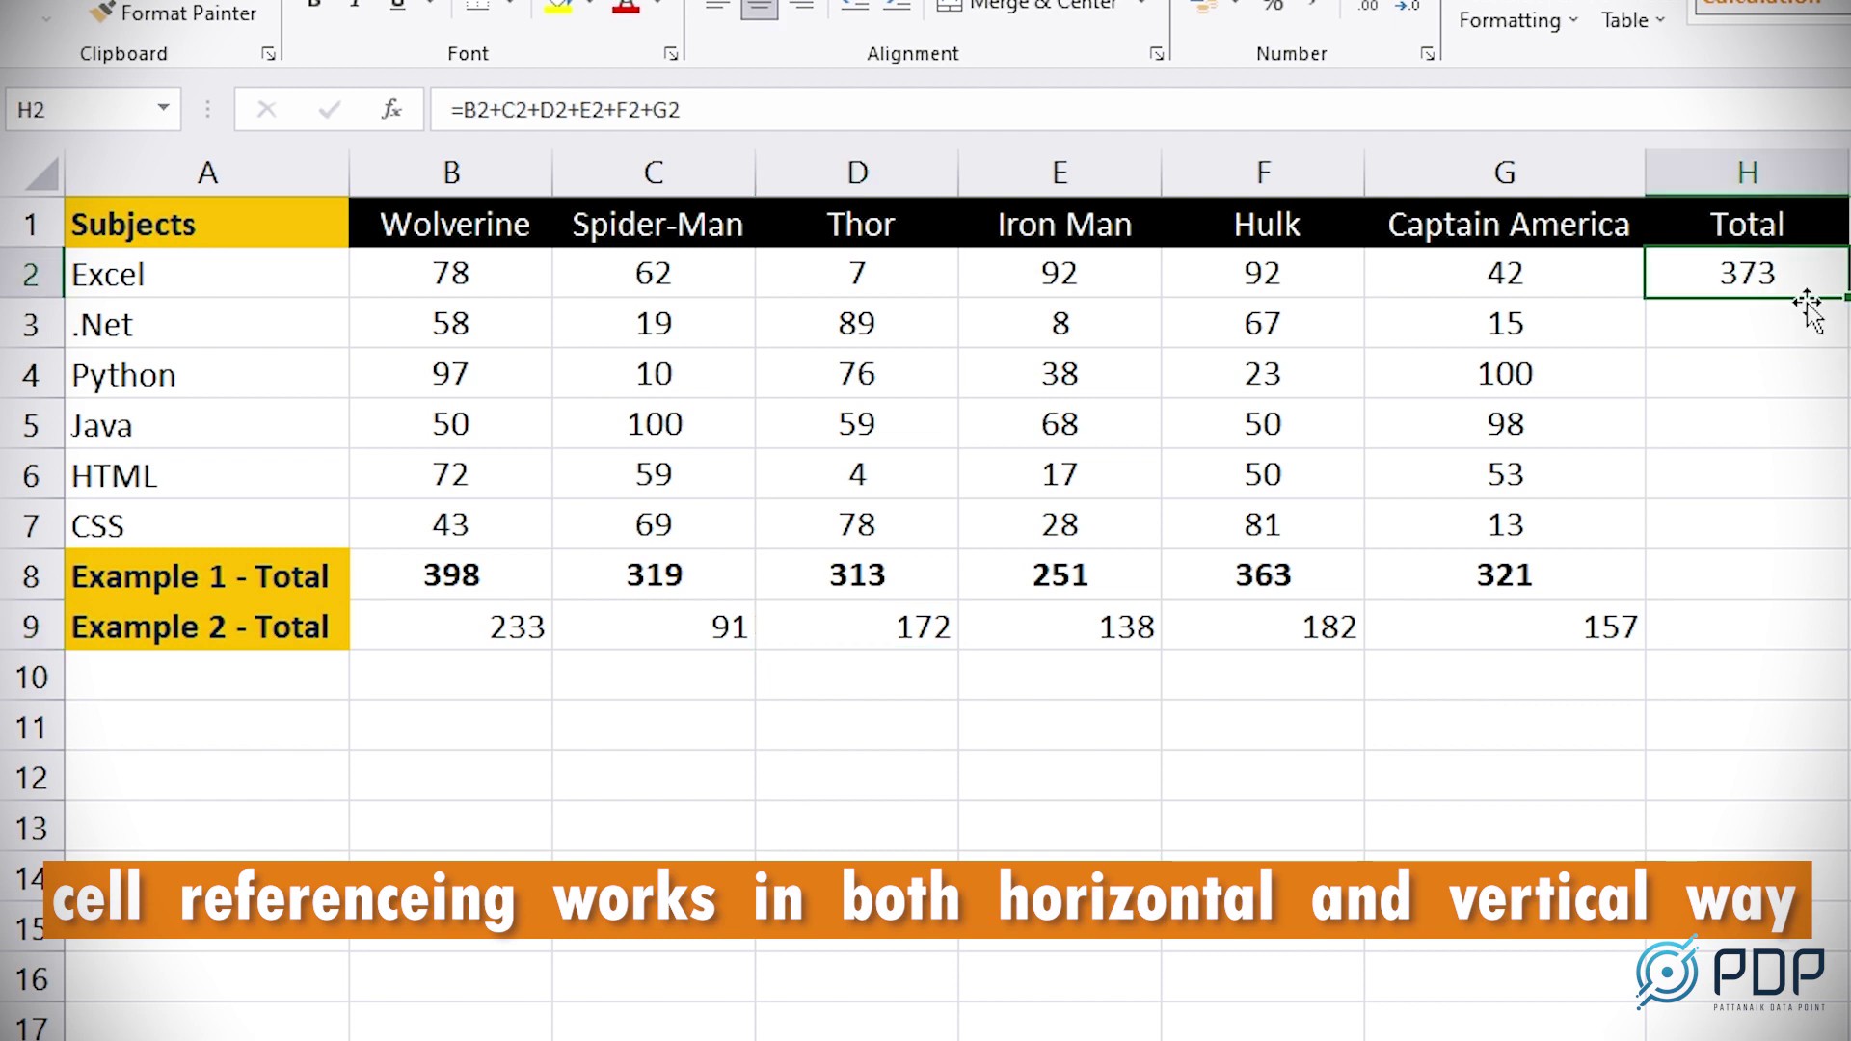
left_click_drag(1845, 297, 1748, 526)
left_click(1756, 309)
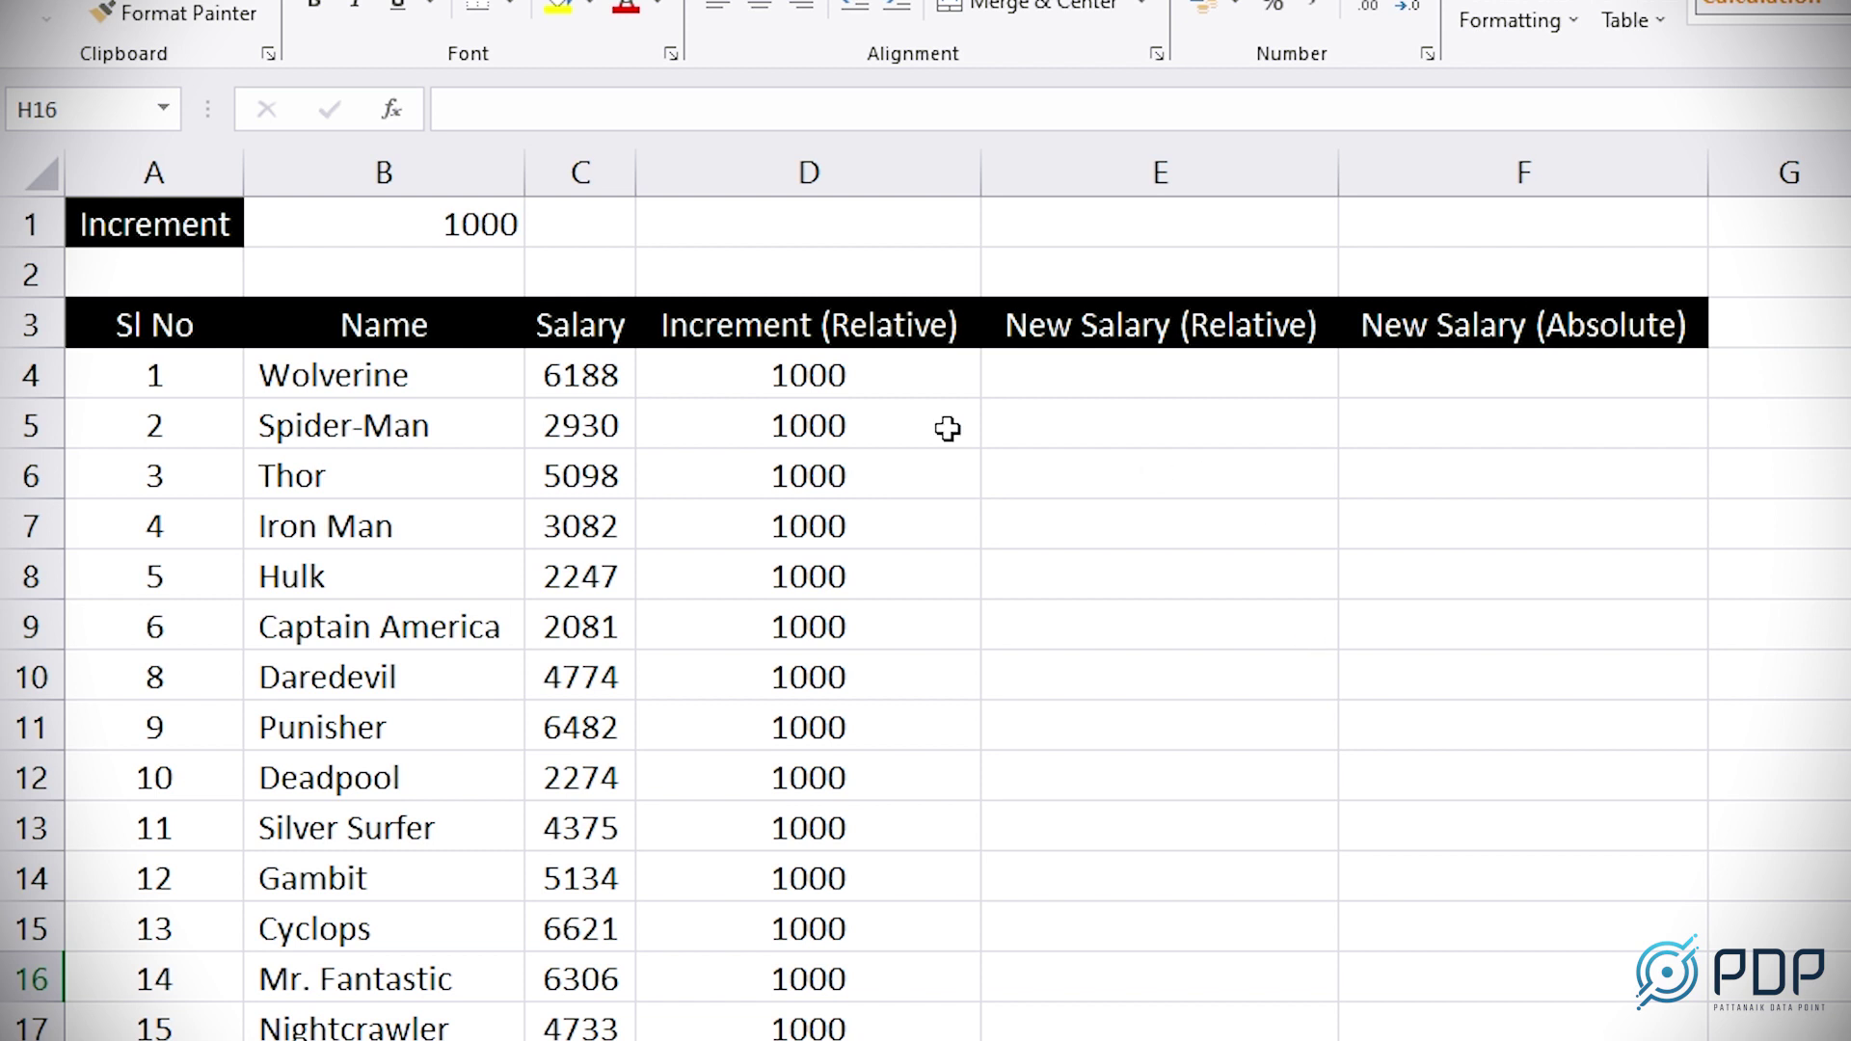
Step: Enter =C4+D4 in E4 to add the relative increment to Wolverine's salary
left_click_drag(851, 371, 810, 1040)
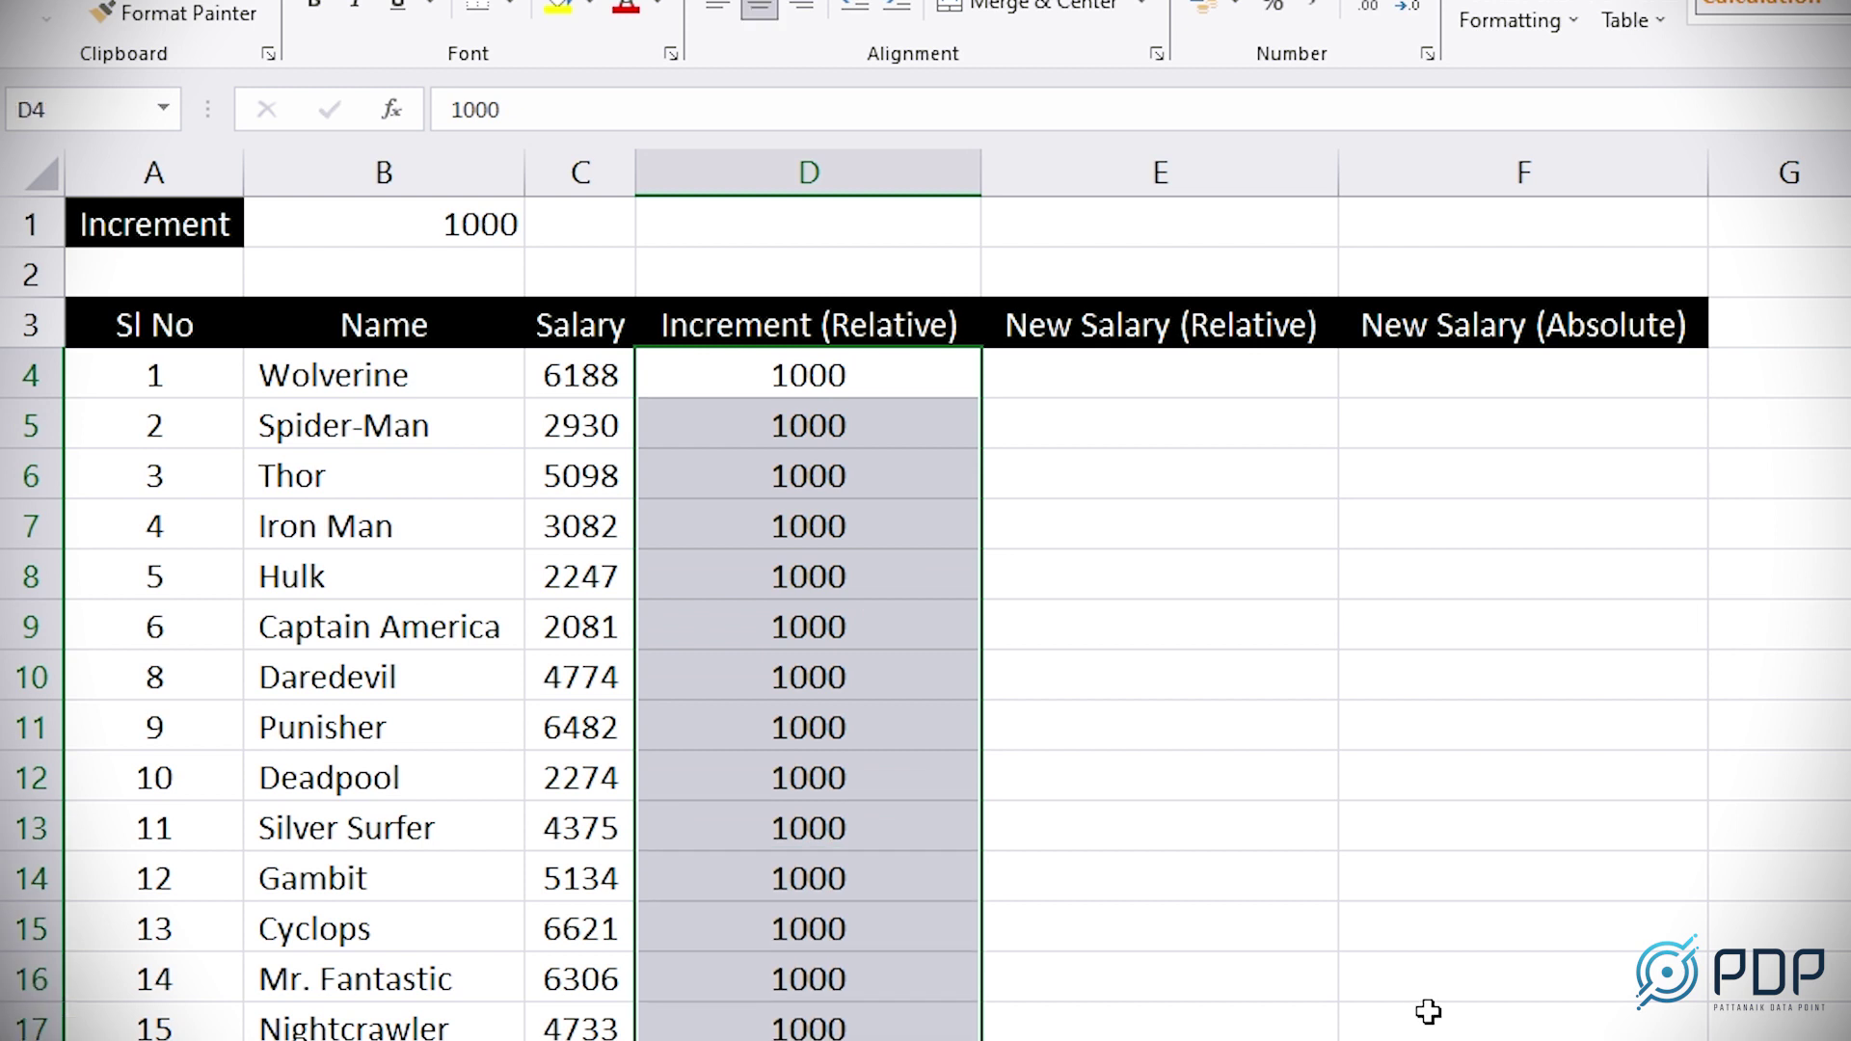
left_click(1128, 376)
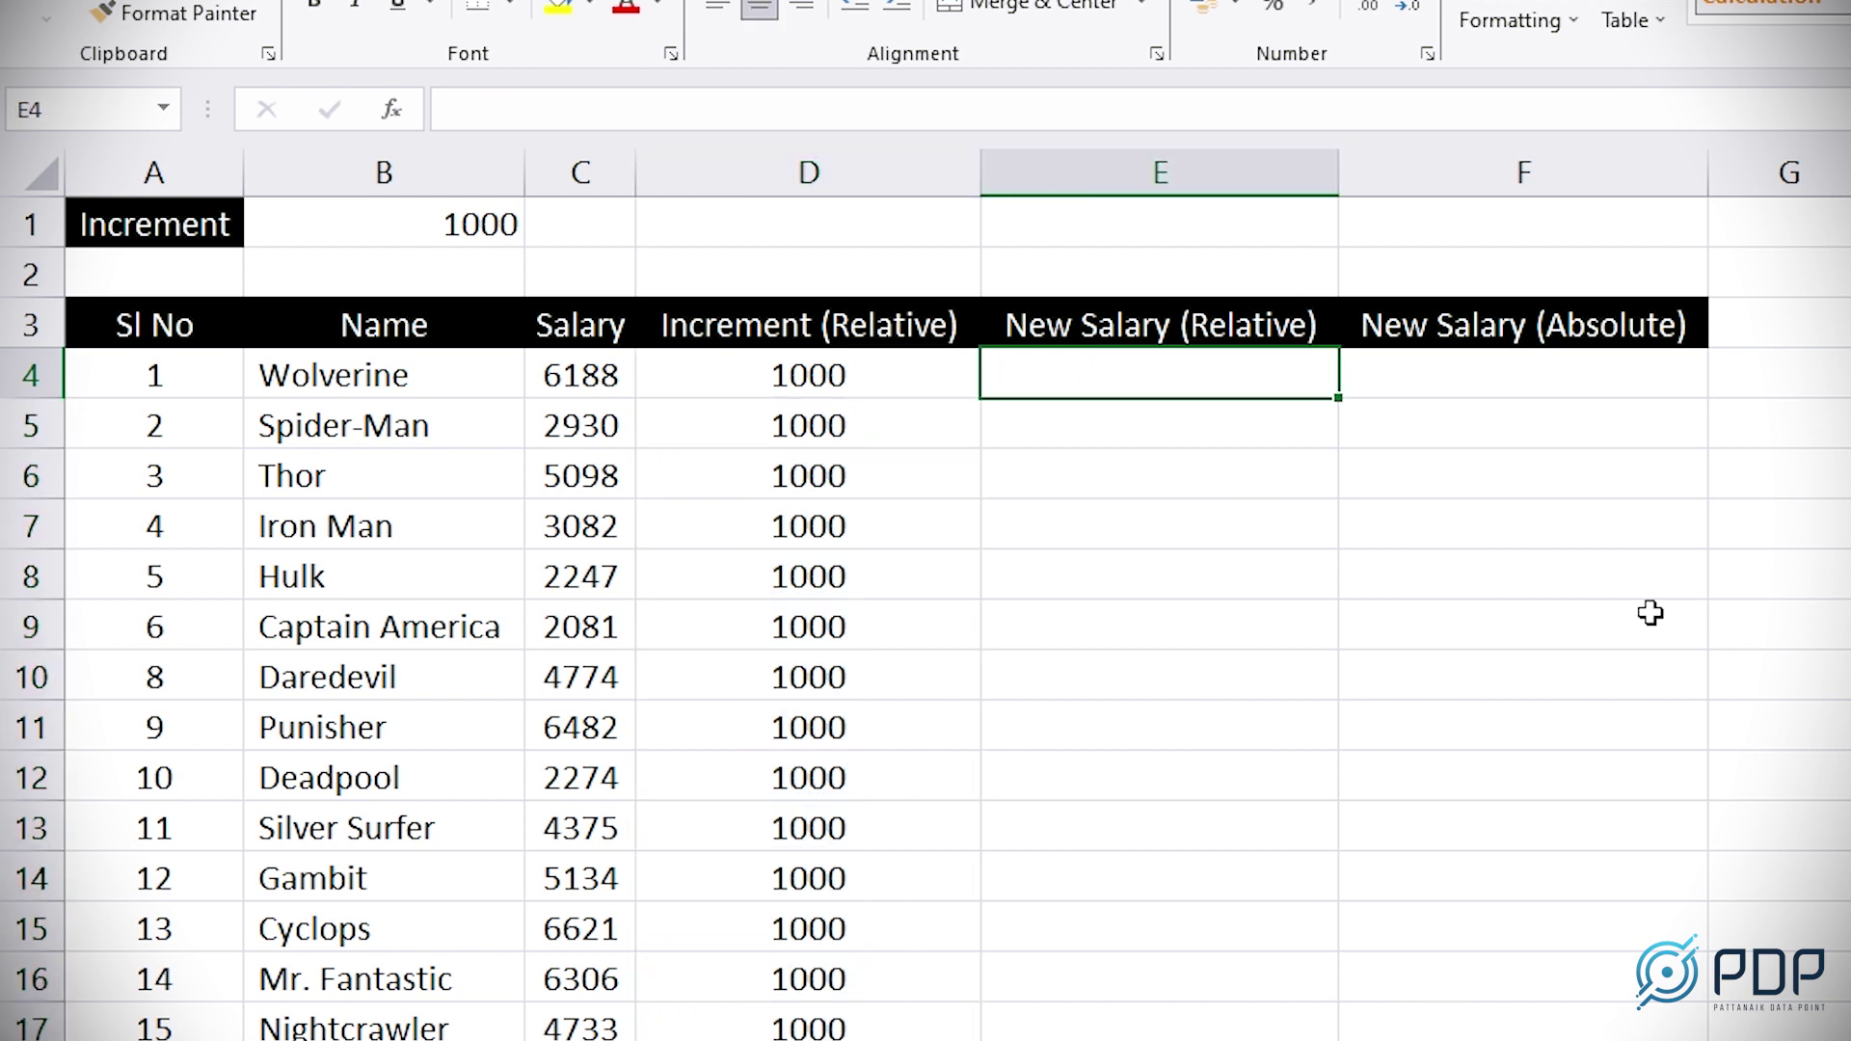
type("=")
key("Left")
key("Left")
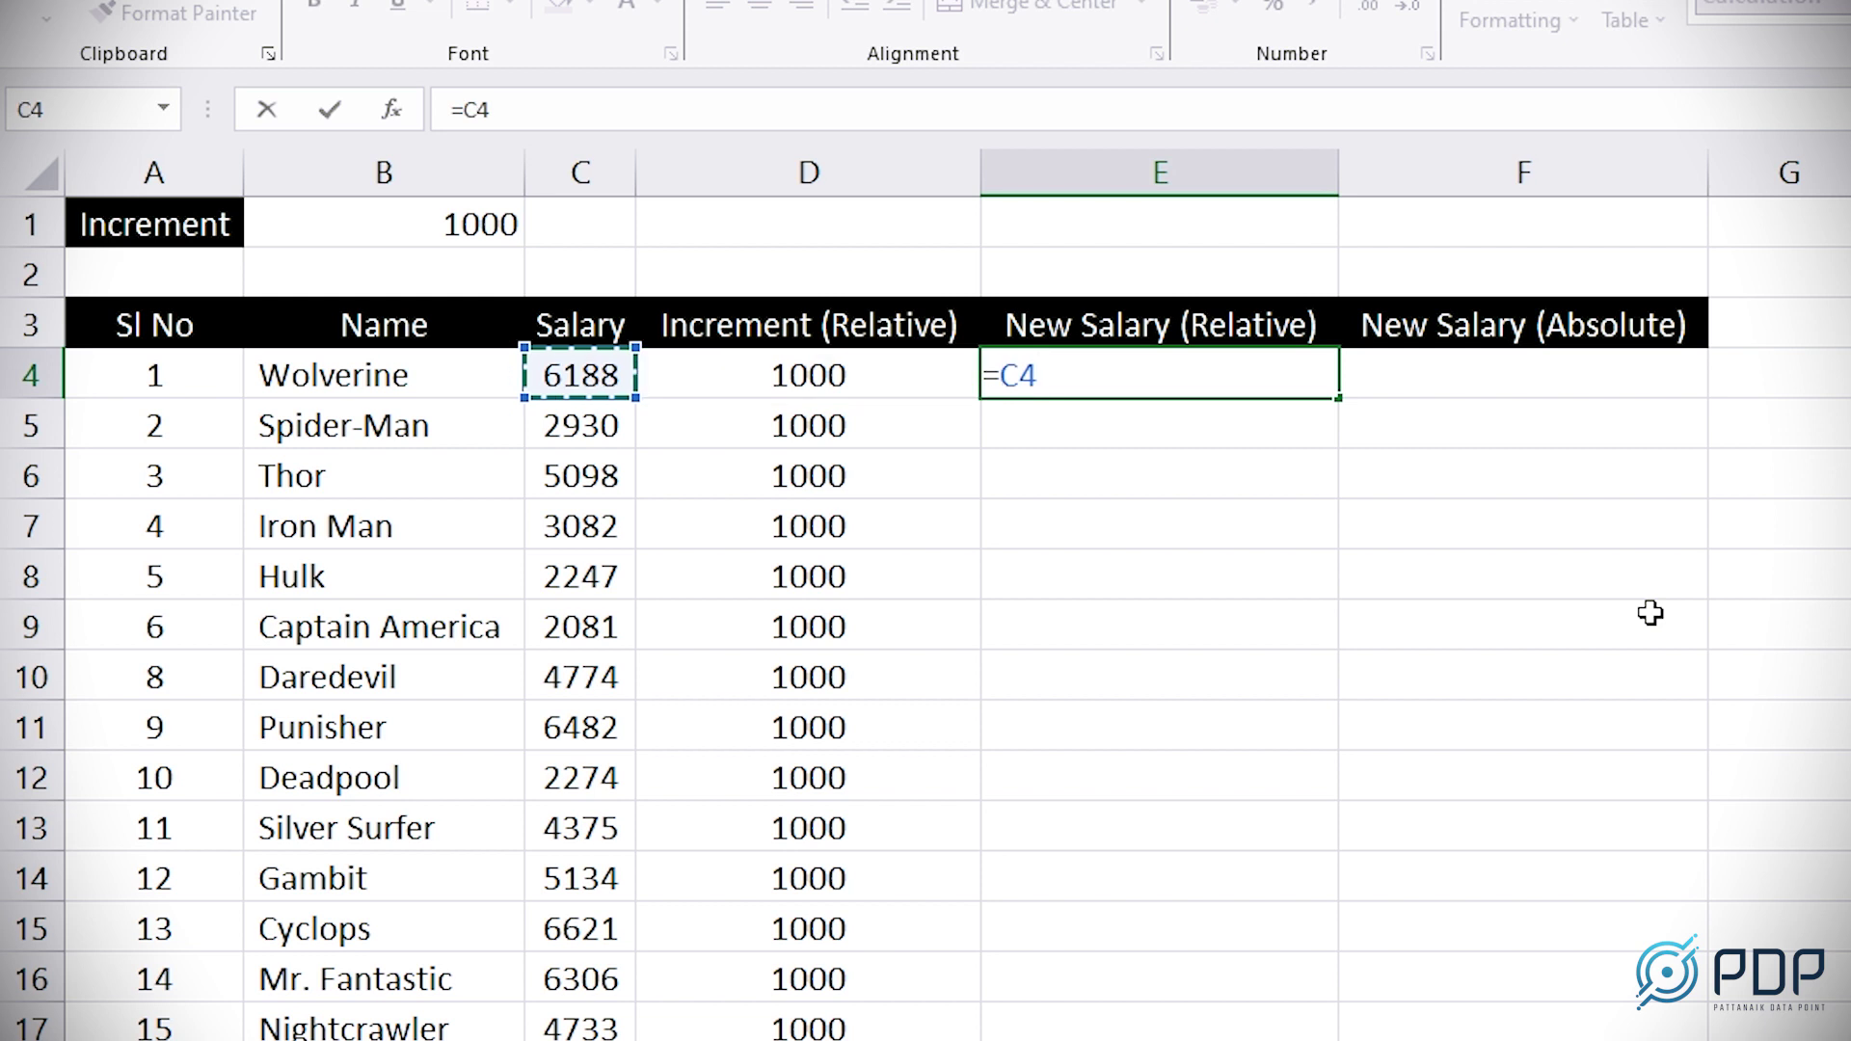
type("+")
key("Left")
key("Left")
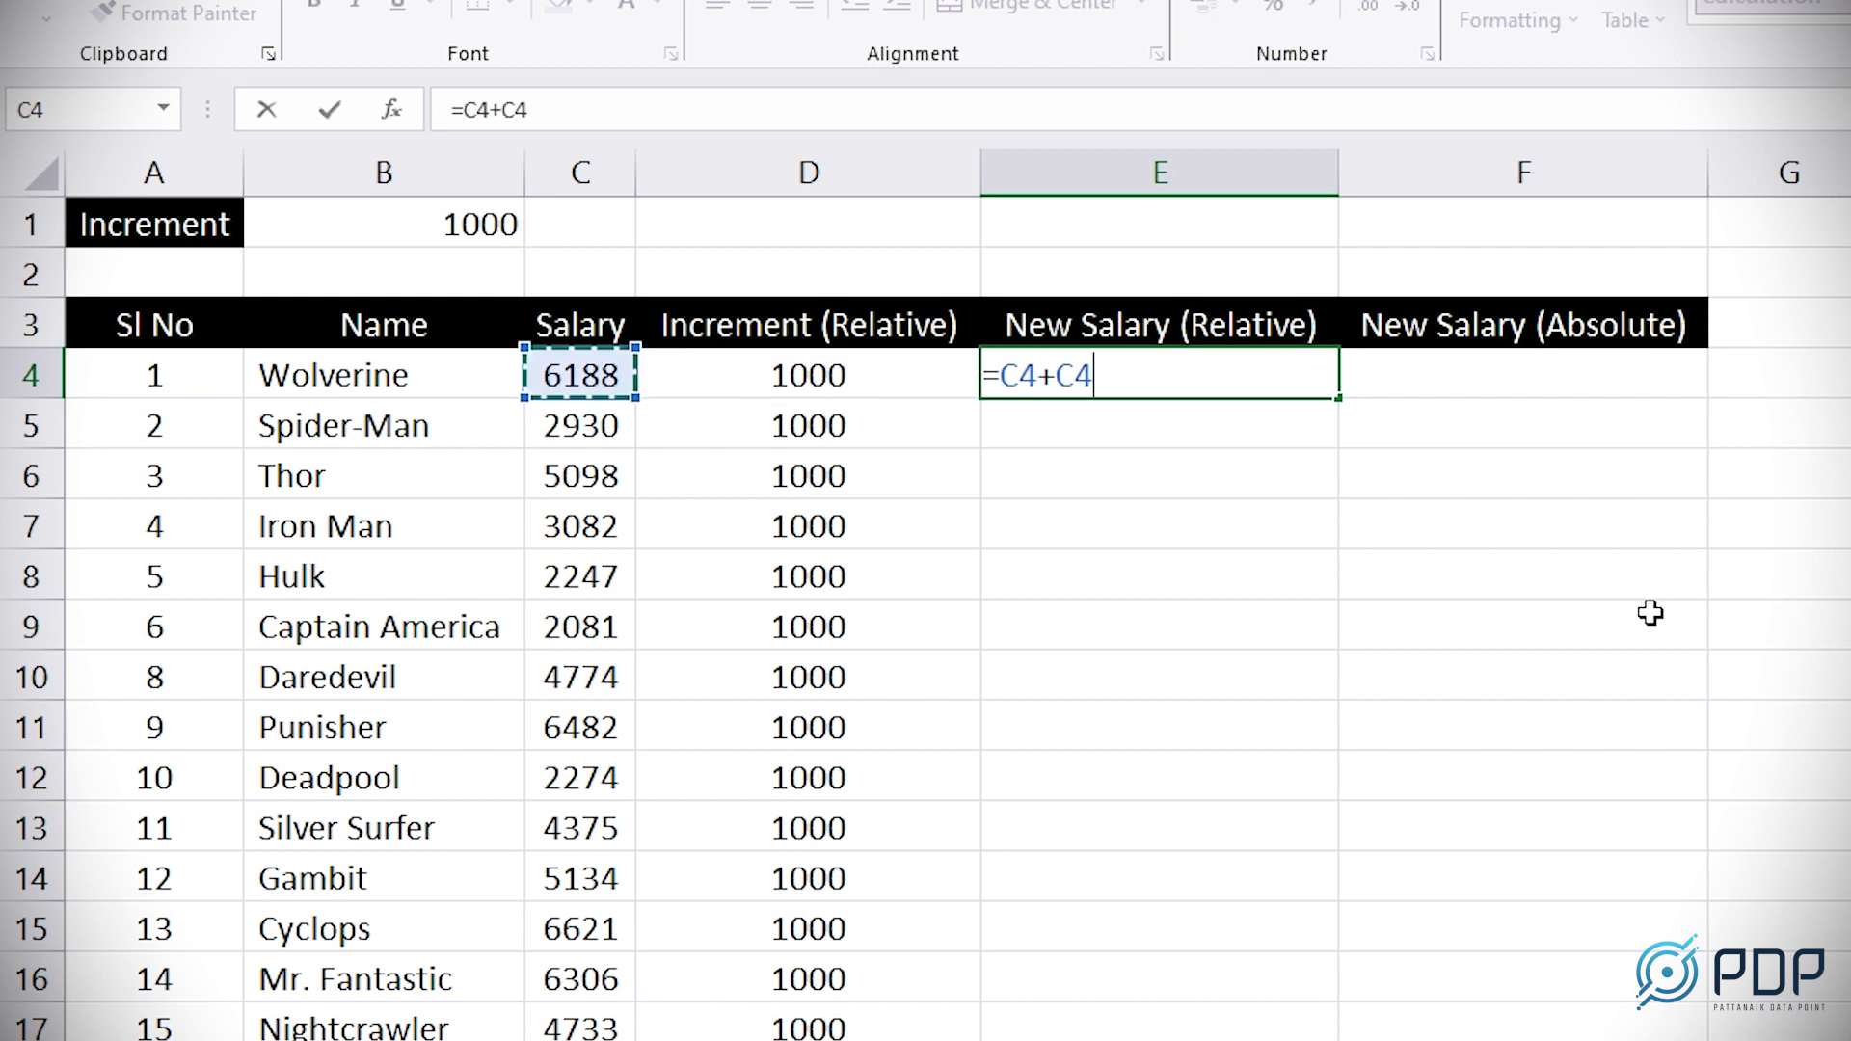
key("Right")
key("ctrl+Return")
Step: Fill the E4 formula down the New Salary (Relative) column and clear the copies from E5 downward
left_click_drag(1339, 399, 1304, 1037)
left_click_drag(1174, 413, 1167, 1036)
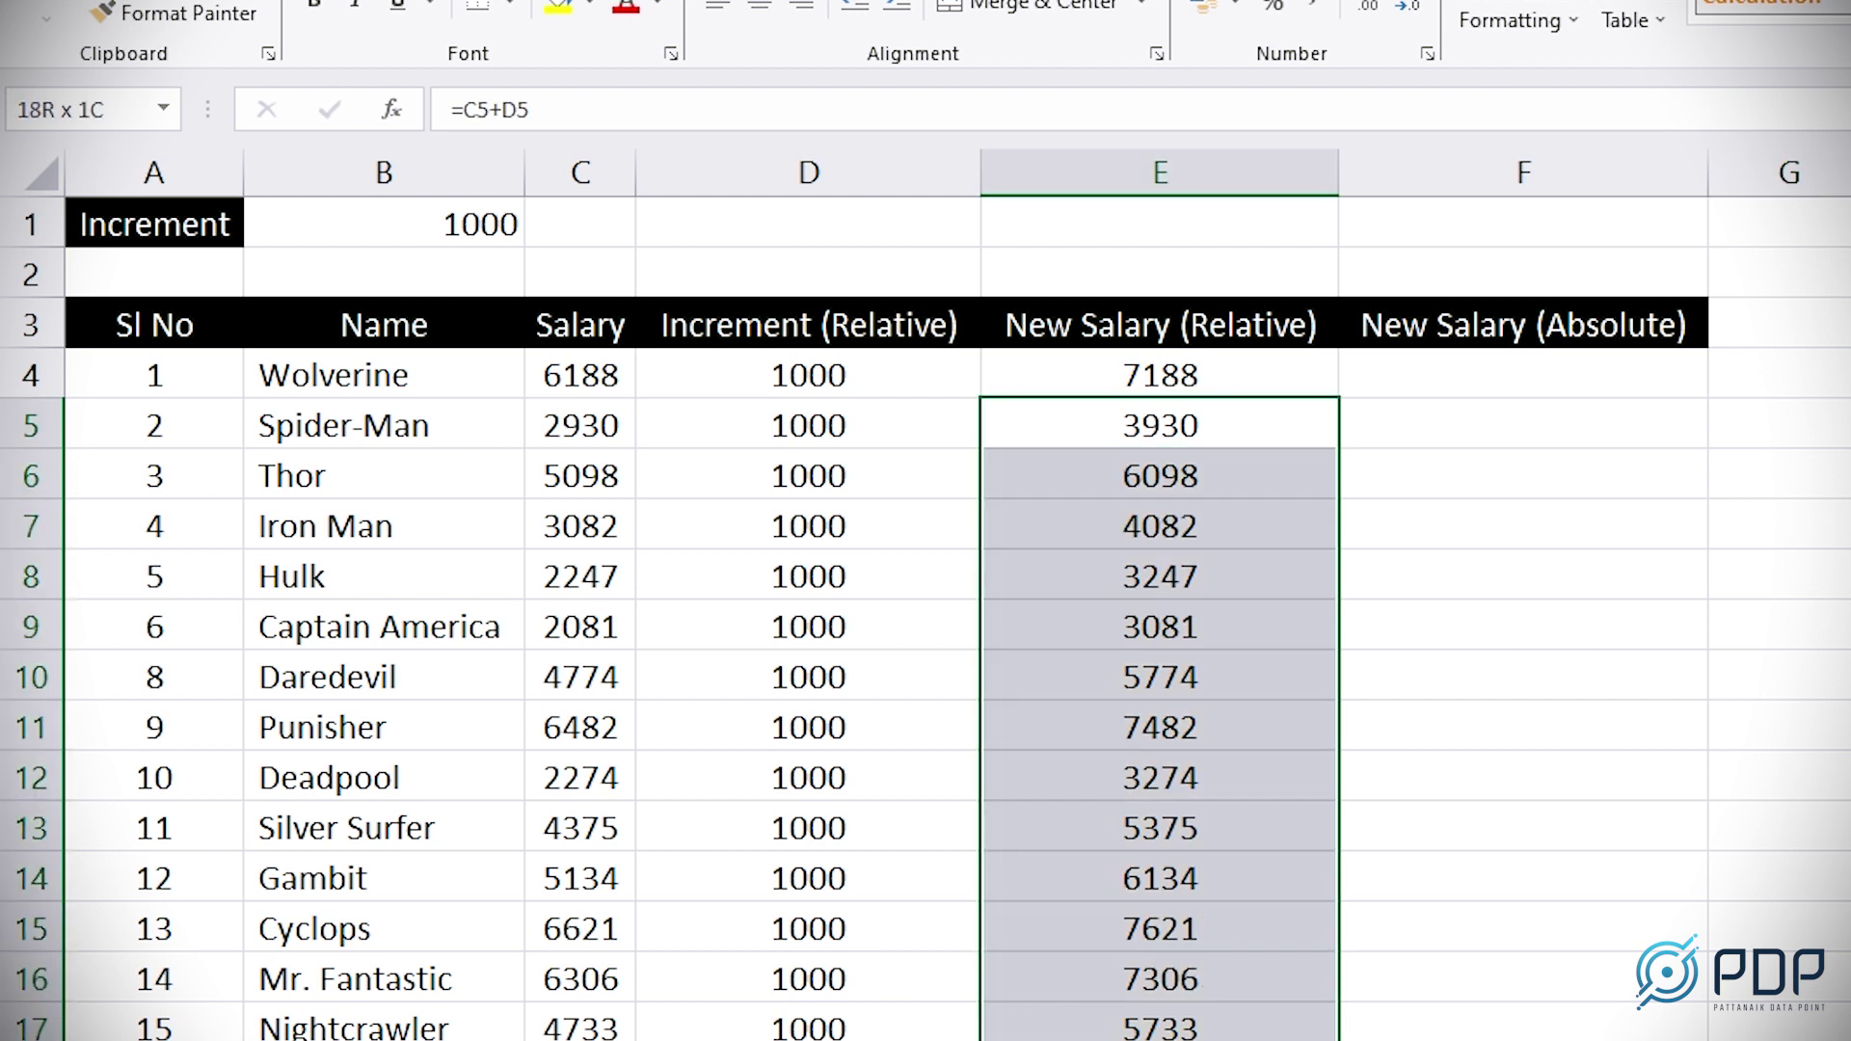
key("Delete")
Step: Auto-fill the E4 formula down to the last row of the New Salary (Relative) column
left_click(1169, 367)
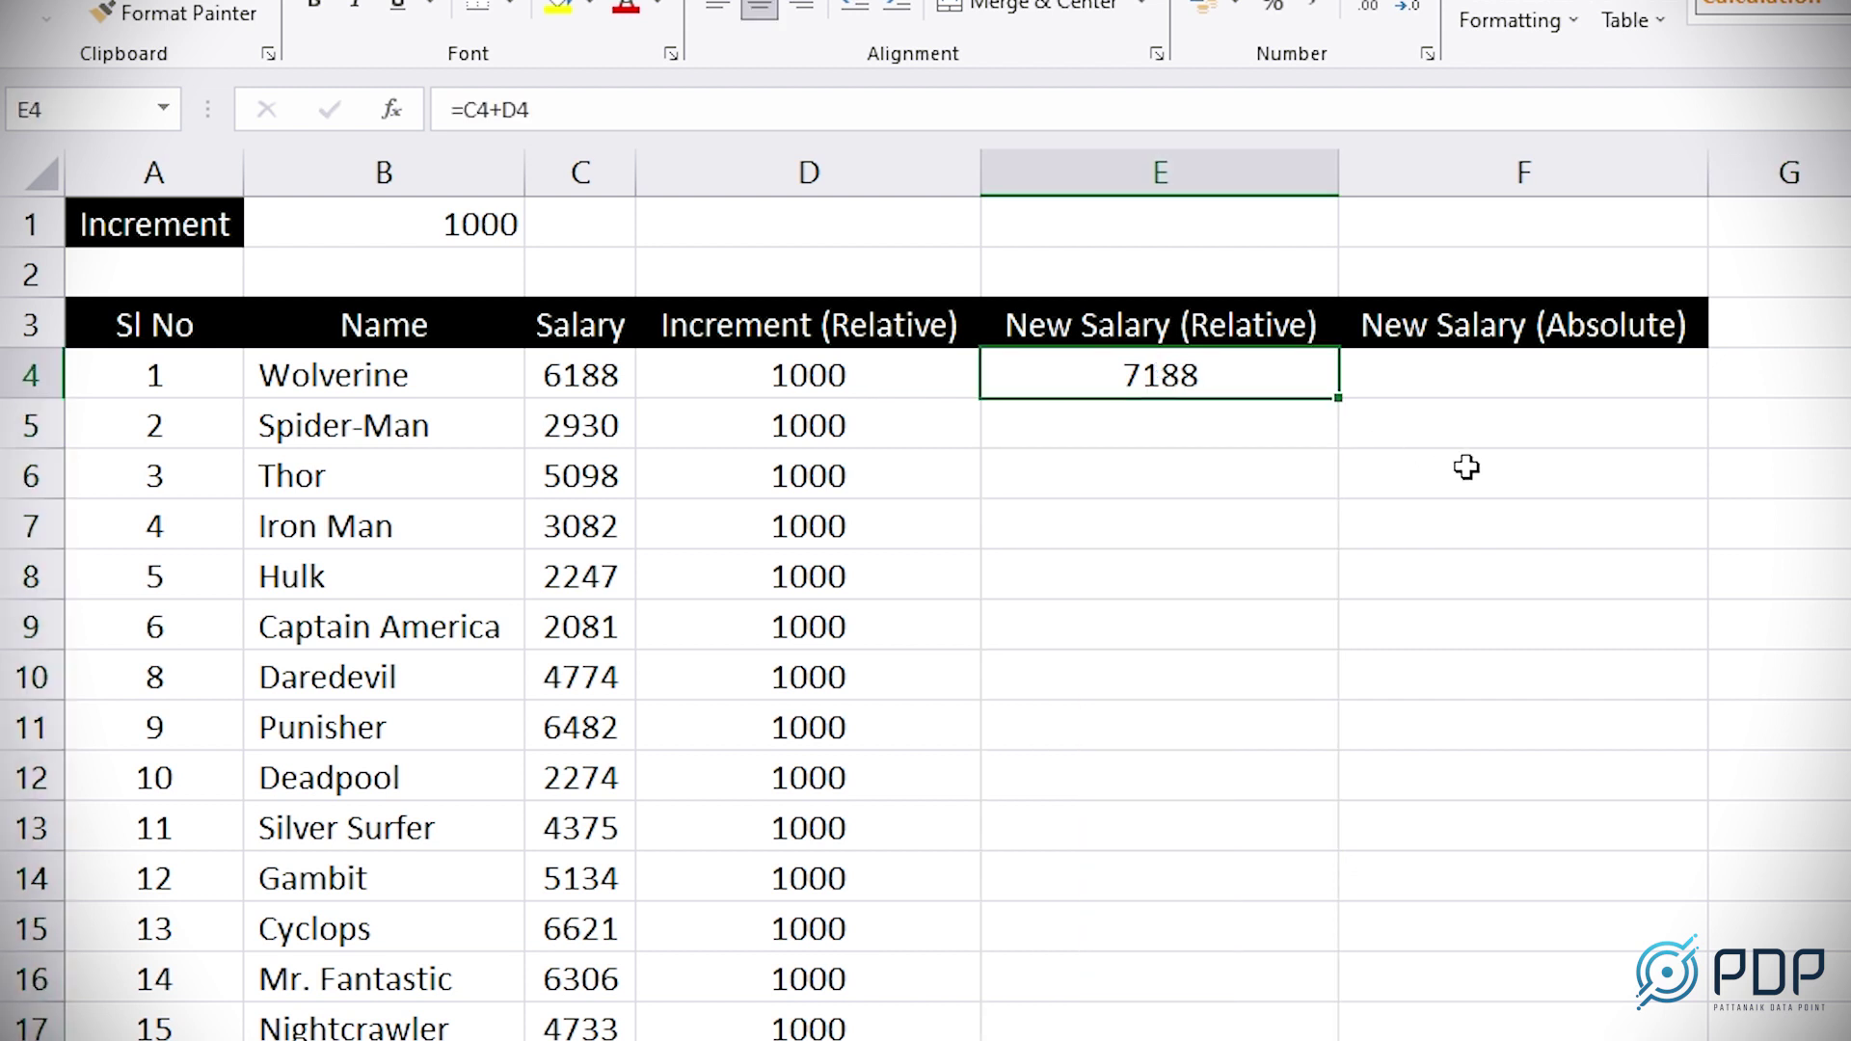
double_click(1343, 403)
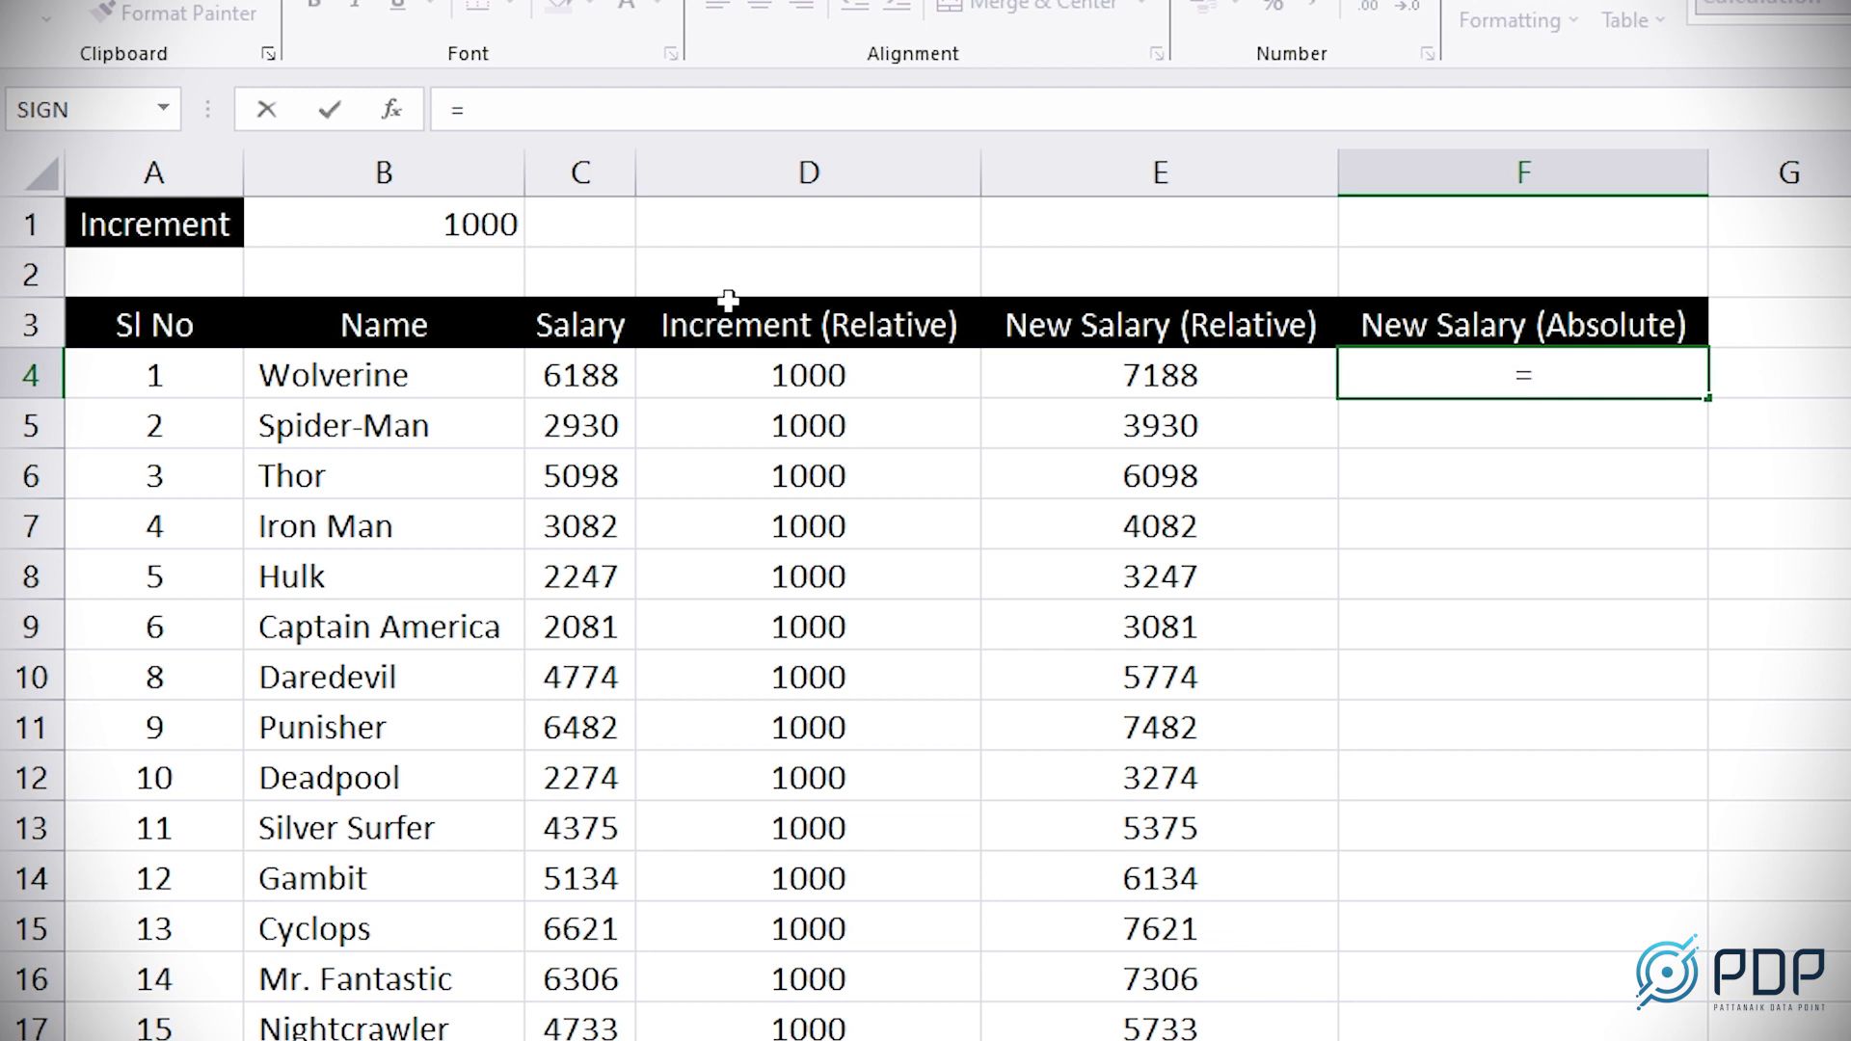
Step: Complete the F4 formula as =C4+$B$1 and fill it down to the last row of the New Salary (Absolute) column
left_click(556, 373)
type("+")
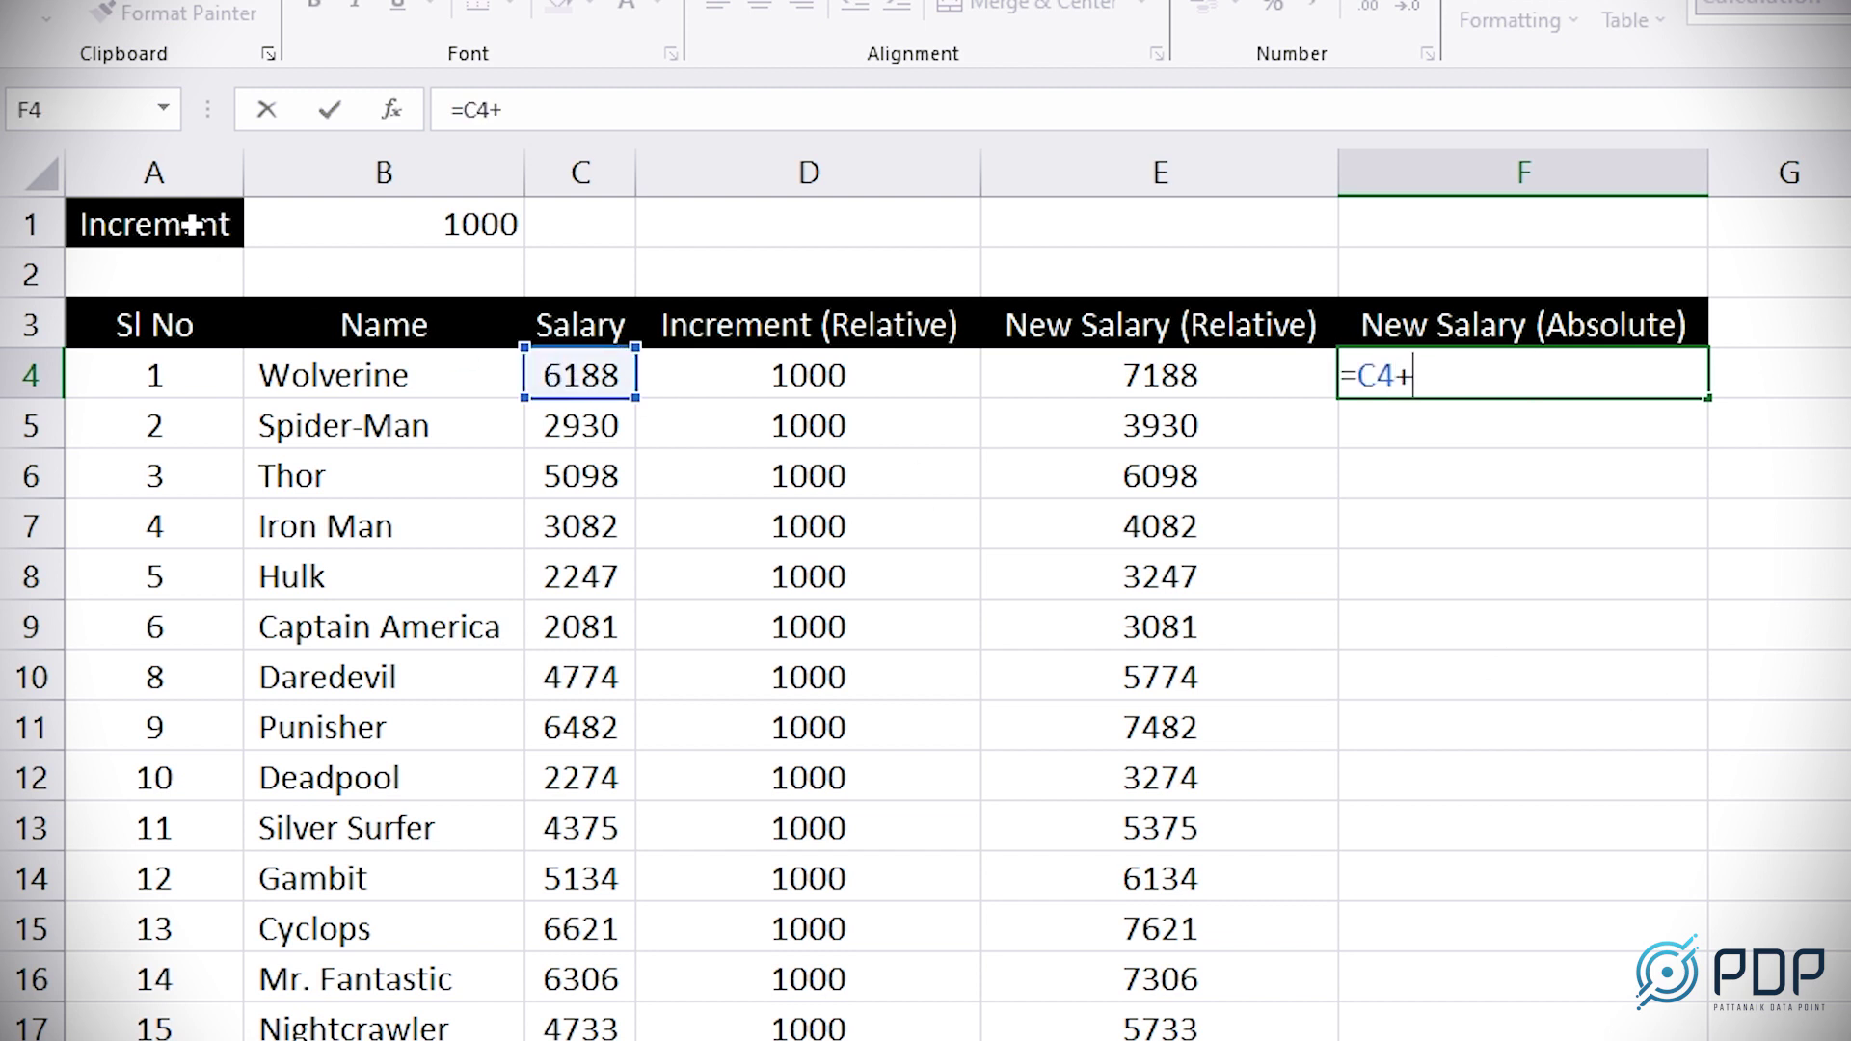
left_click(444, 221)
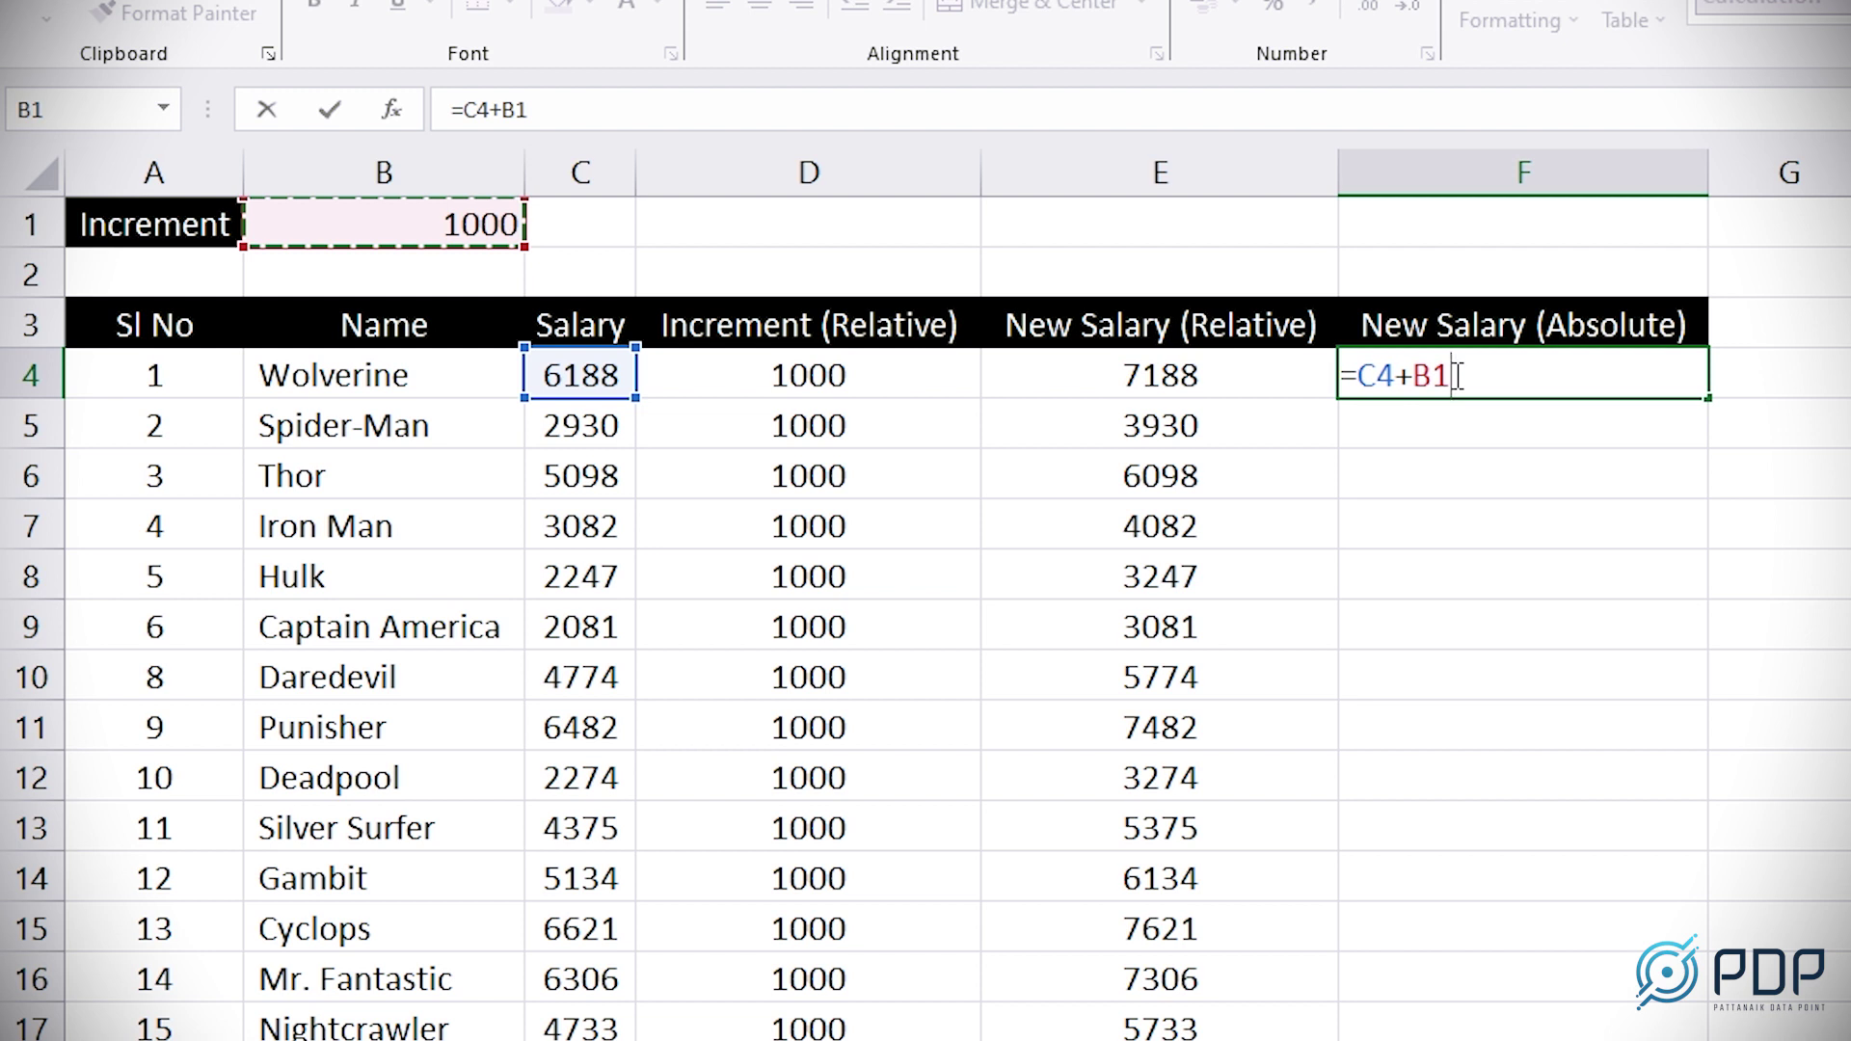
key("F4")
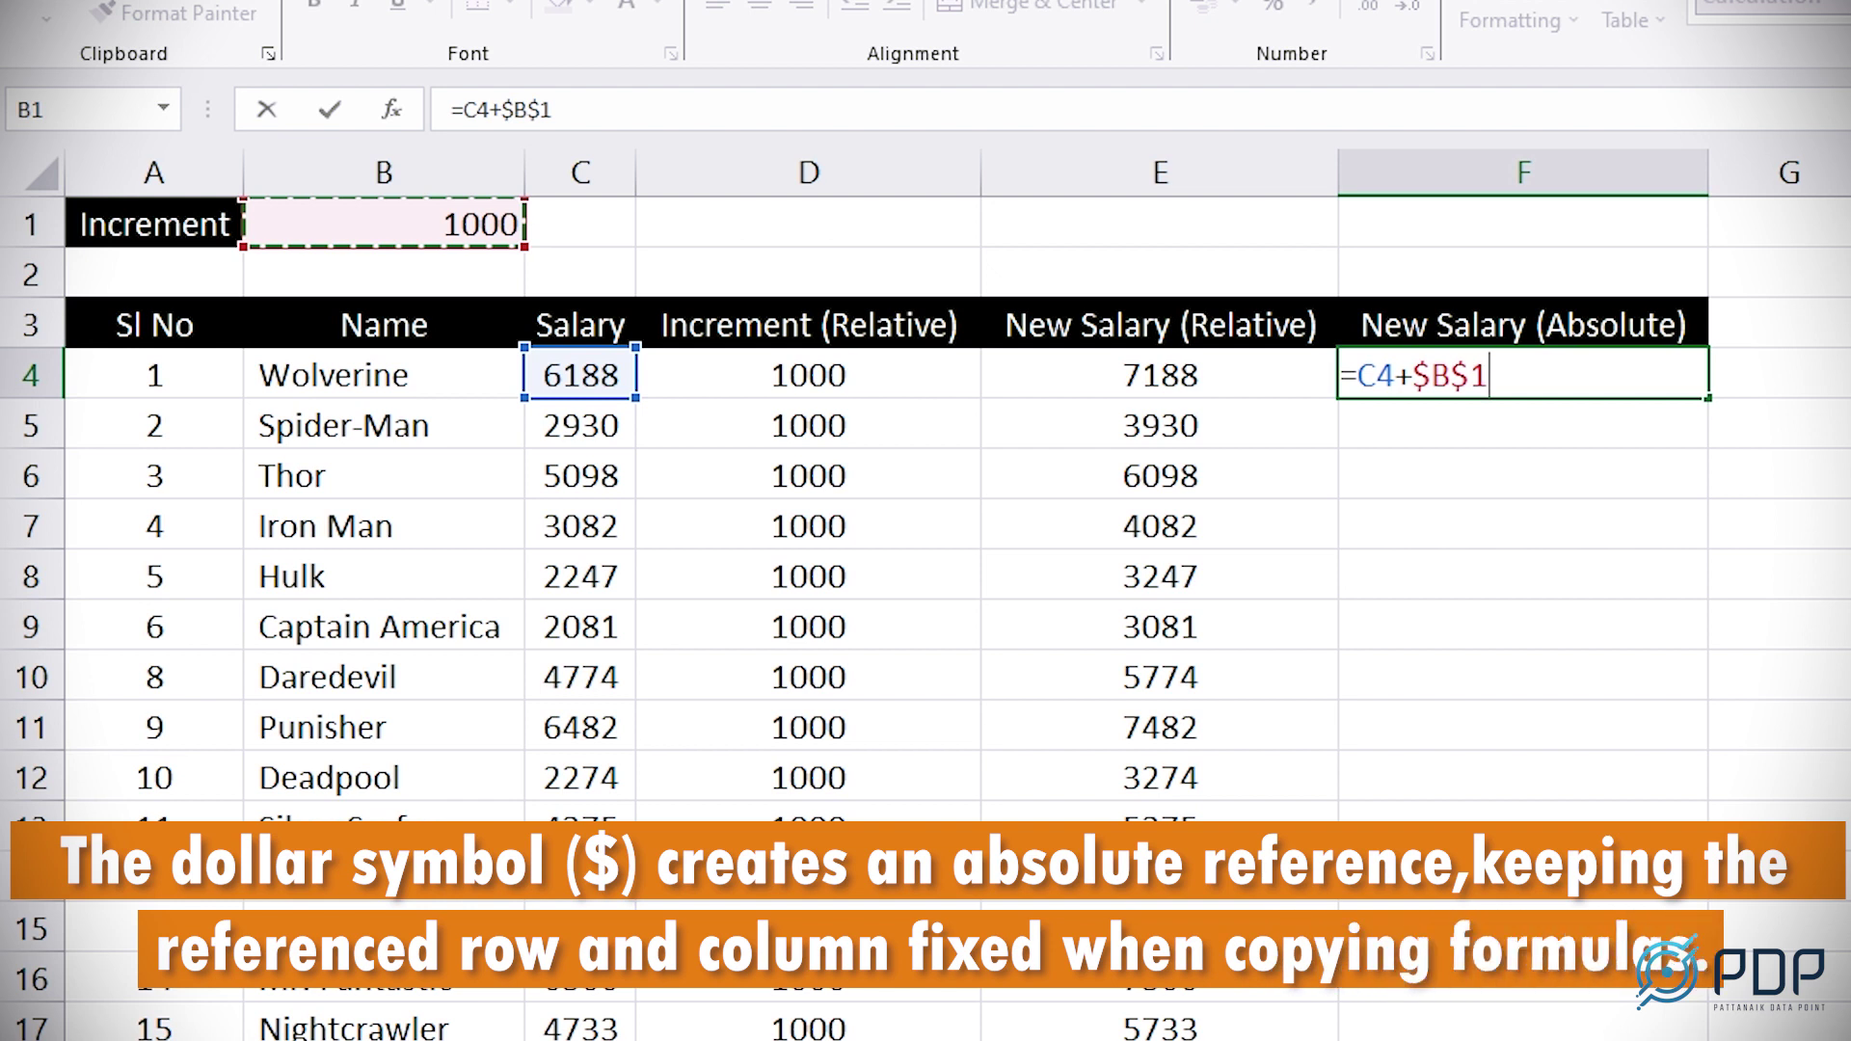
key("Return")
left_click_drag(1523, 375, 1524, 778)
left_click_drag(1707, 783, 1707, 1038)
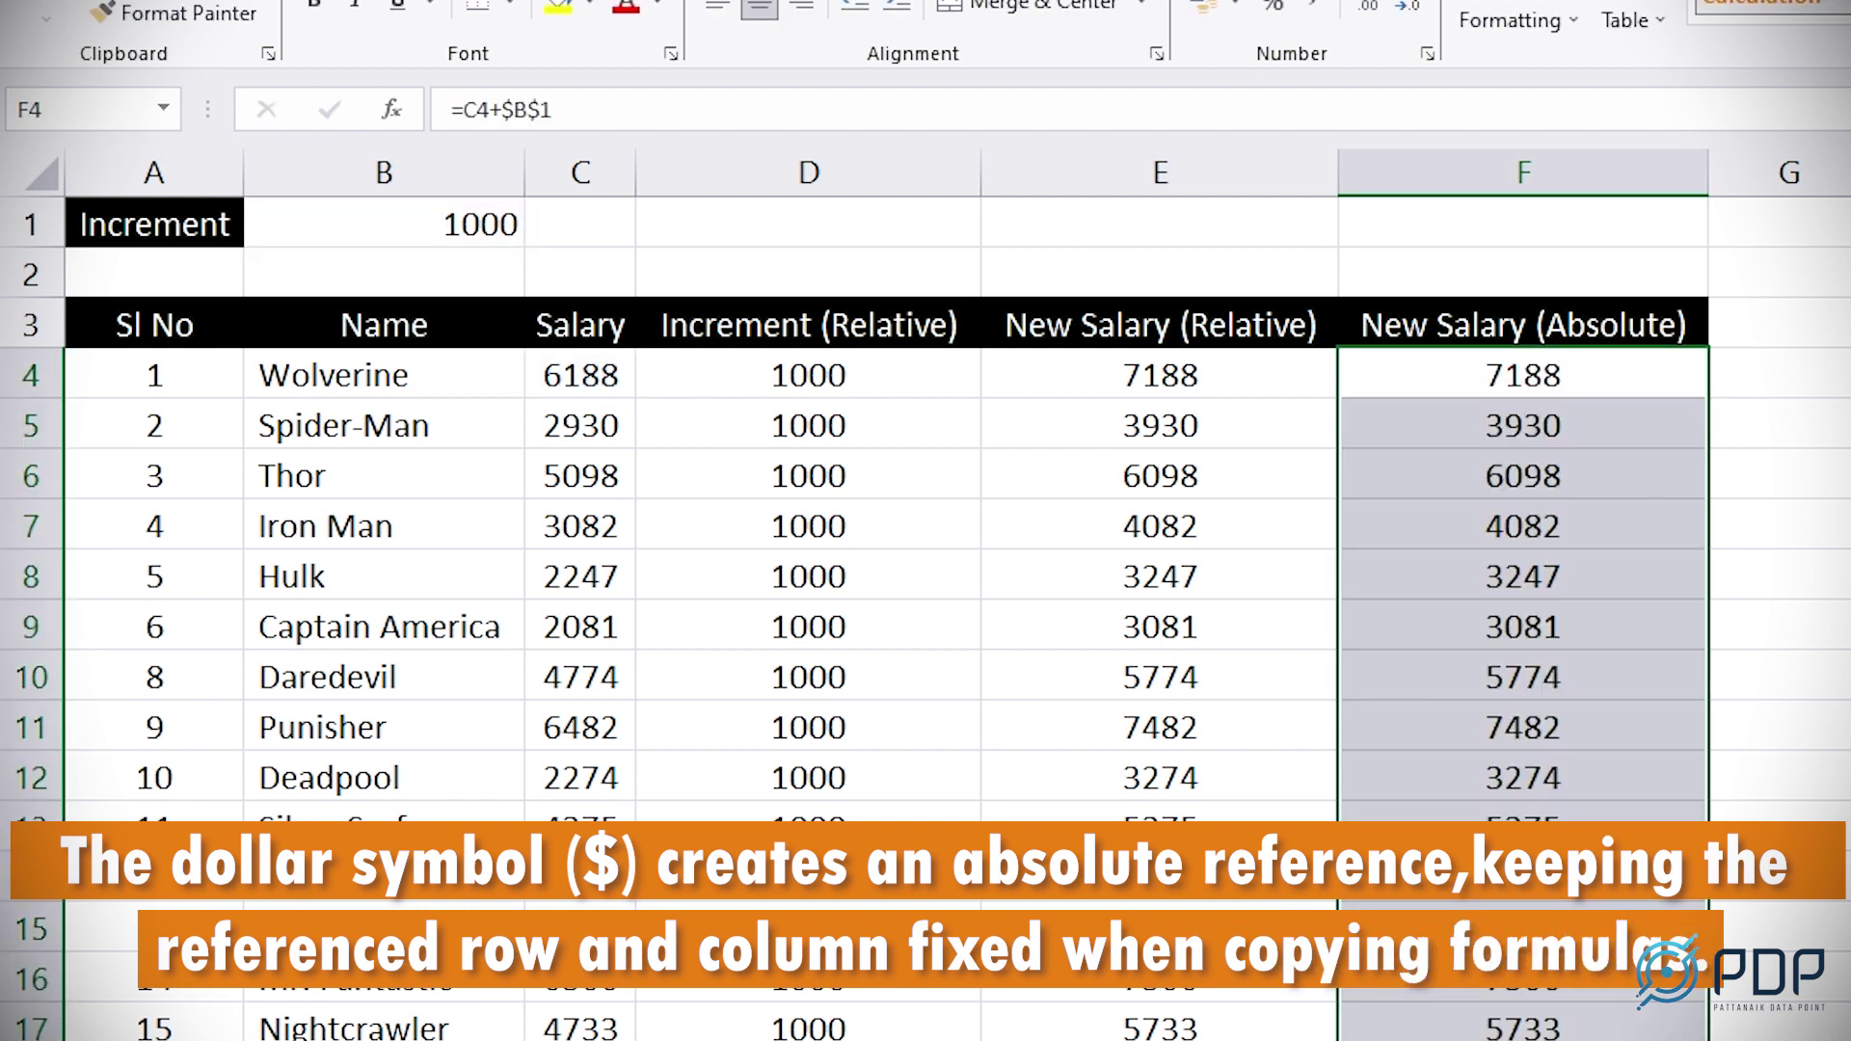
Step: Display the sheet's formulas and examine the cell references row by row down the New Salary (Absolute) column from F6
left_click(1528, 463)
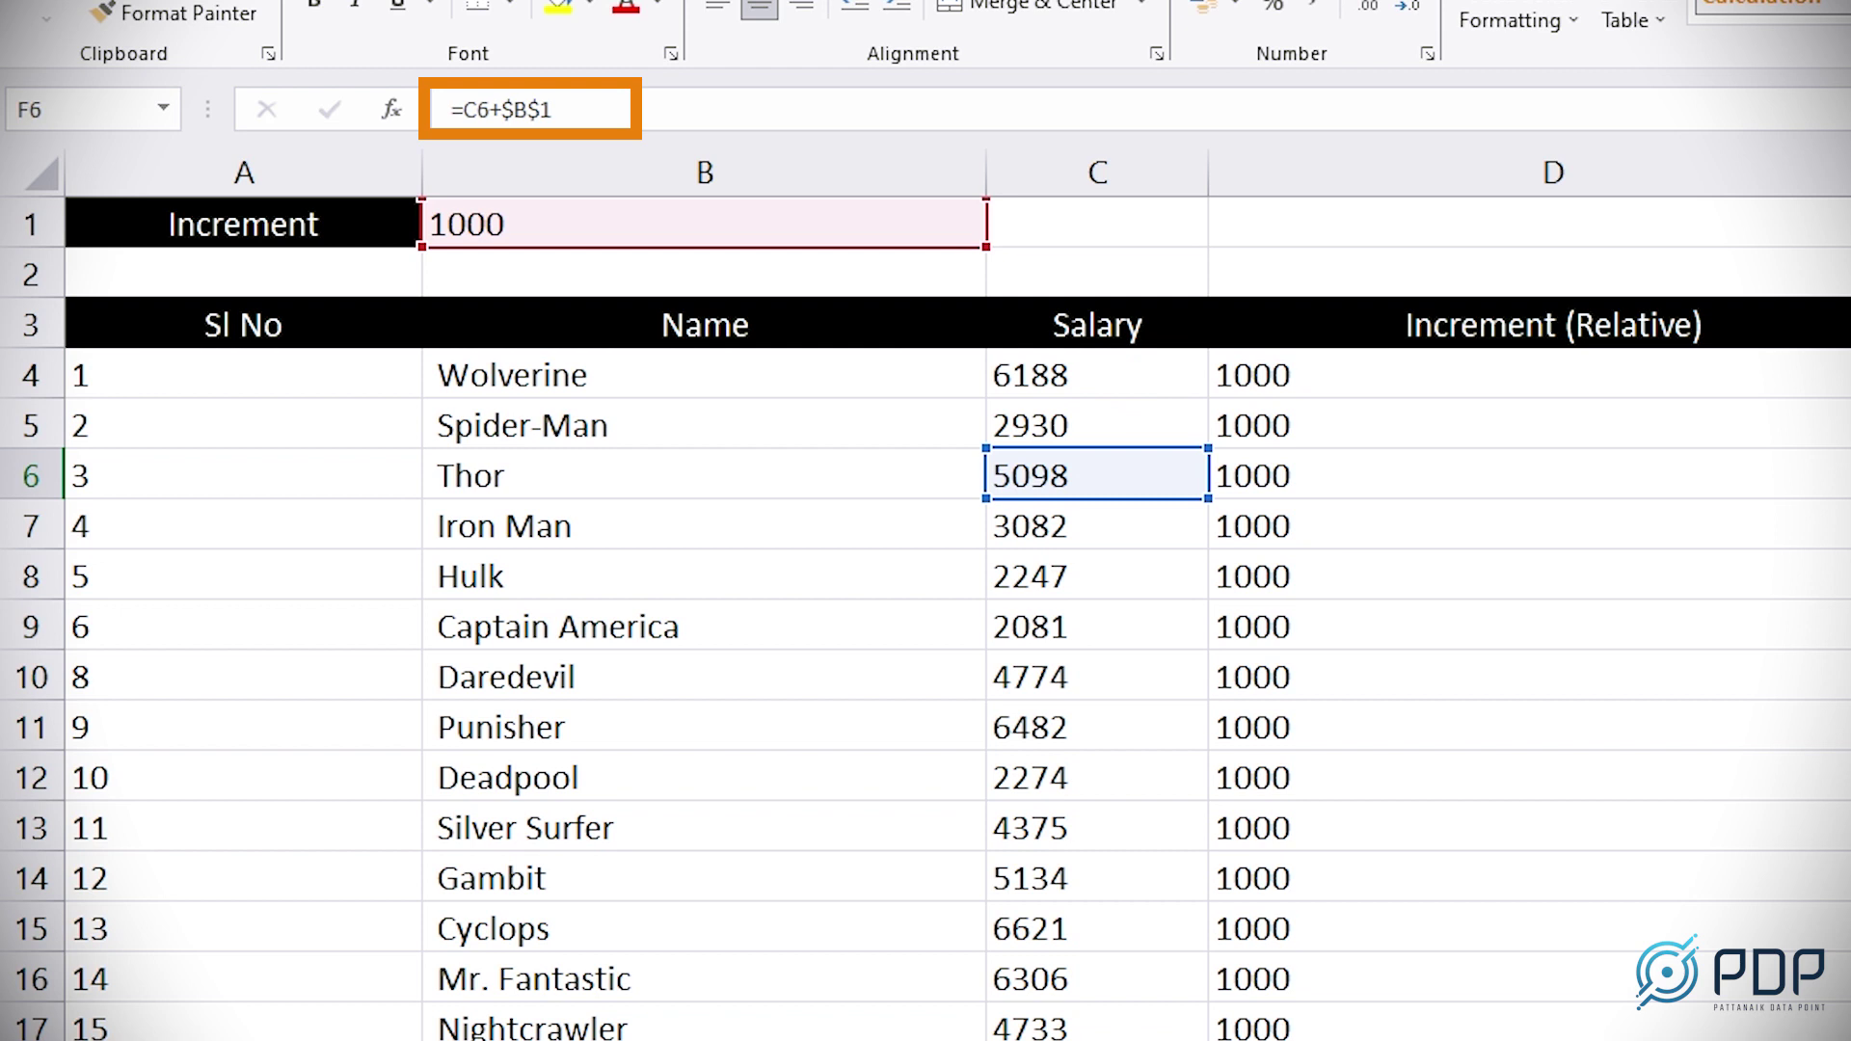
key("Down")
key("Down")
key("Down")
key("Down")
key("Down")
key("Down")
key("Down")
key("Down")
key("Down")
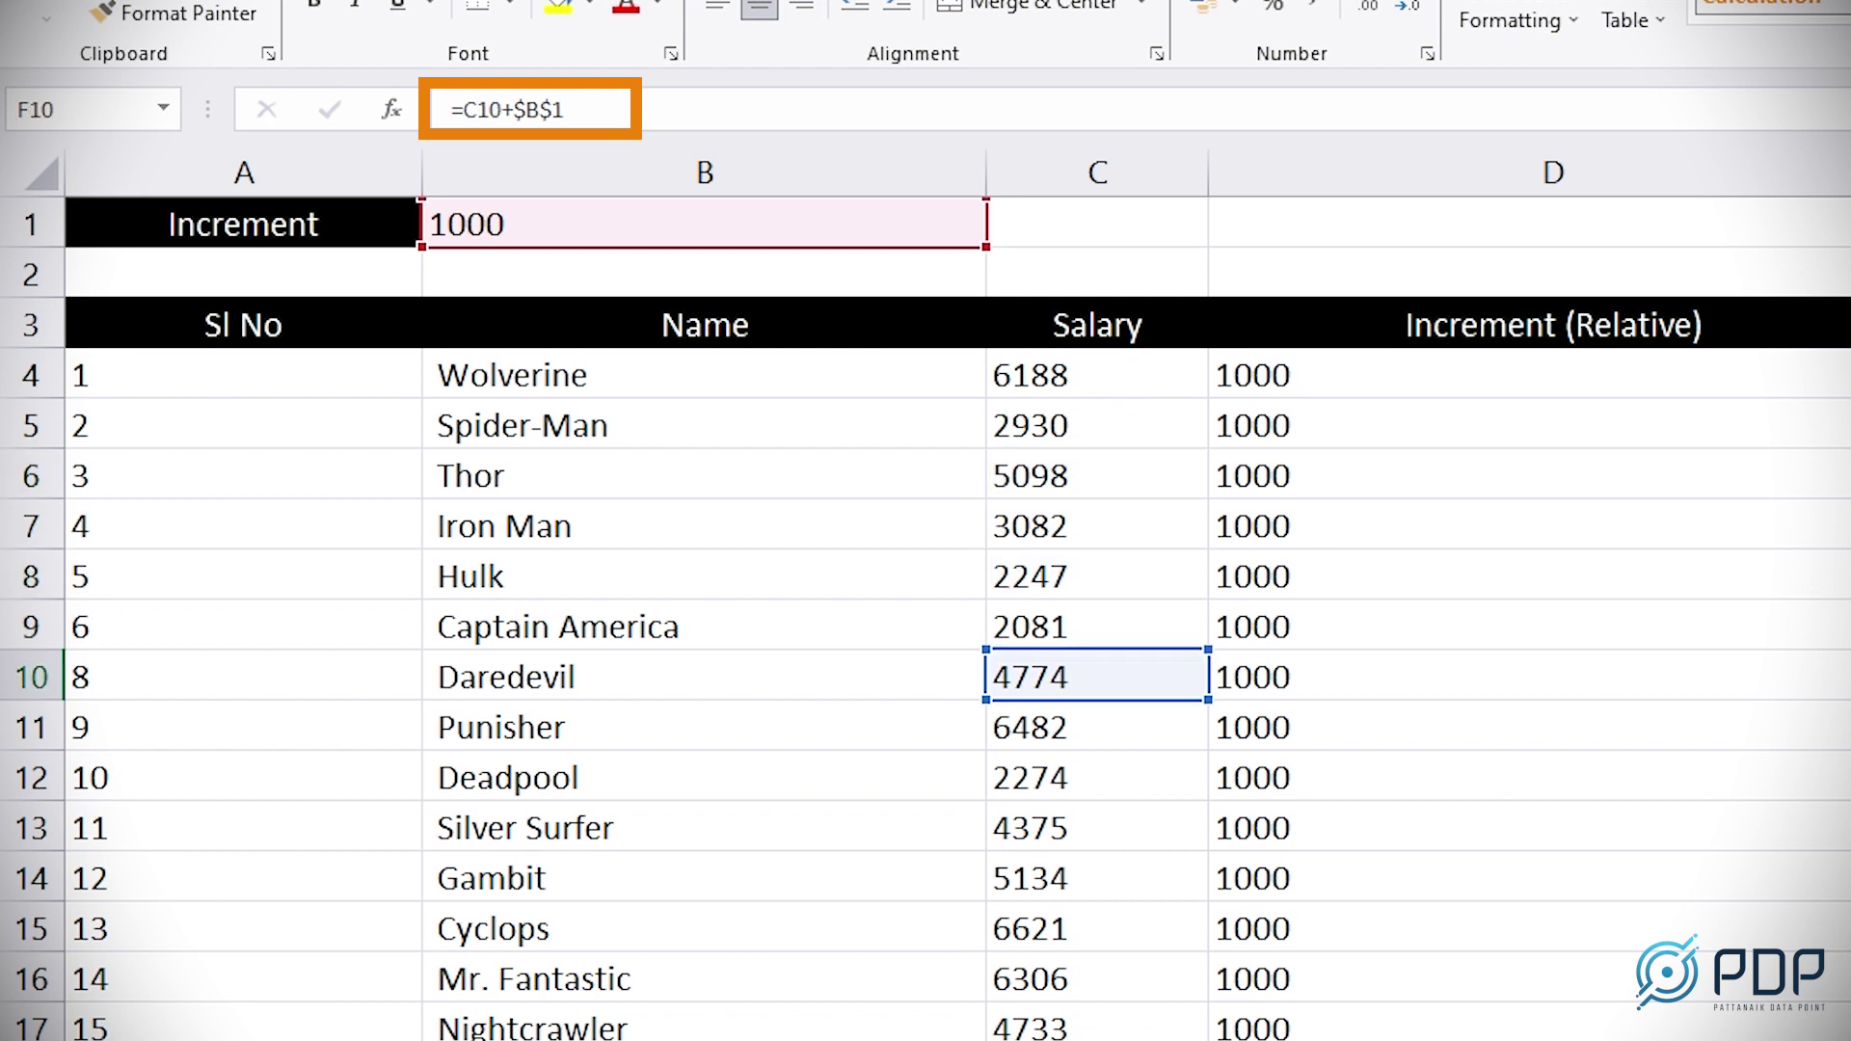
key("Down")
key("Down")
key("Down")
key("Down")
key("Down")
key("Down")
key("Down")
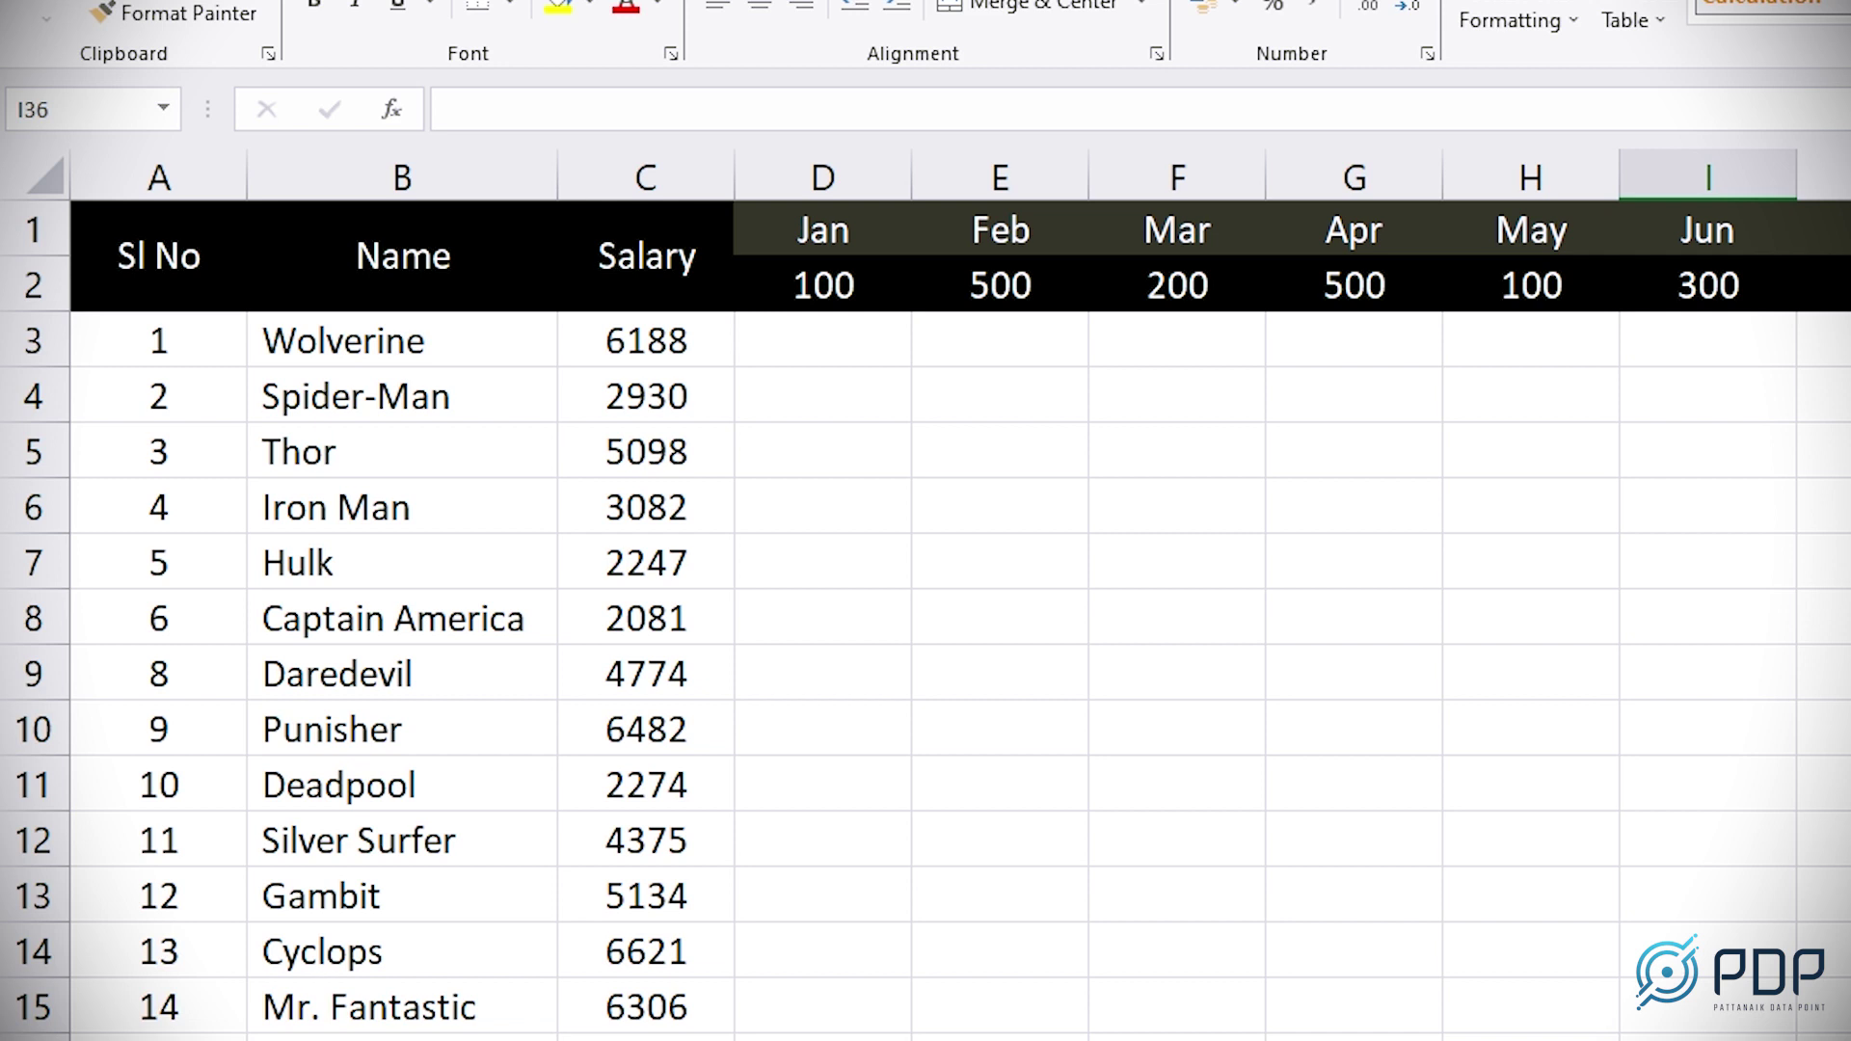
Step: Examine which salary in column C and which monthly increment in row 2 the Jan, Feb and Mar cells must combine
left_click(786, 345)
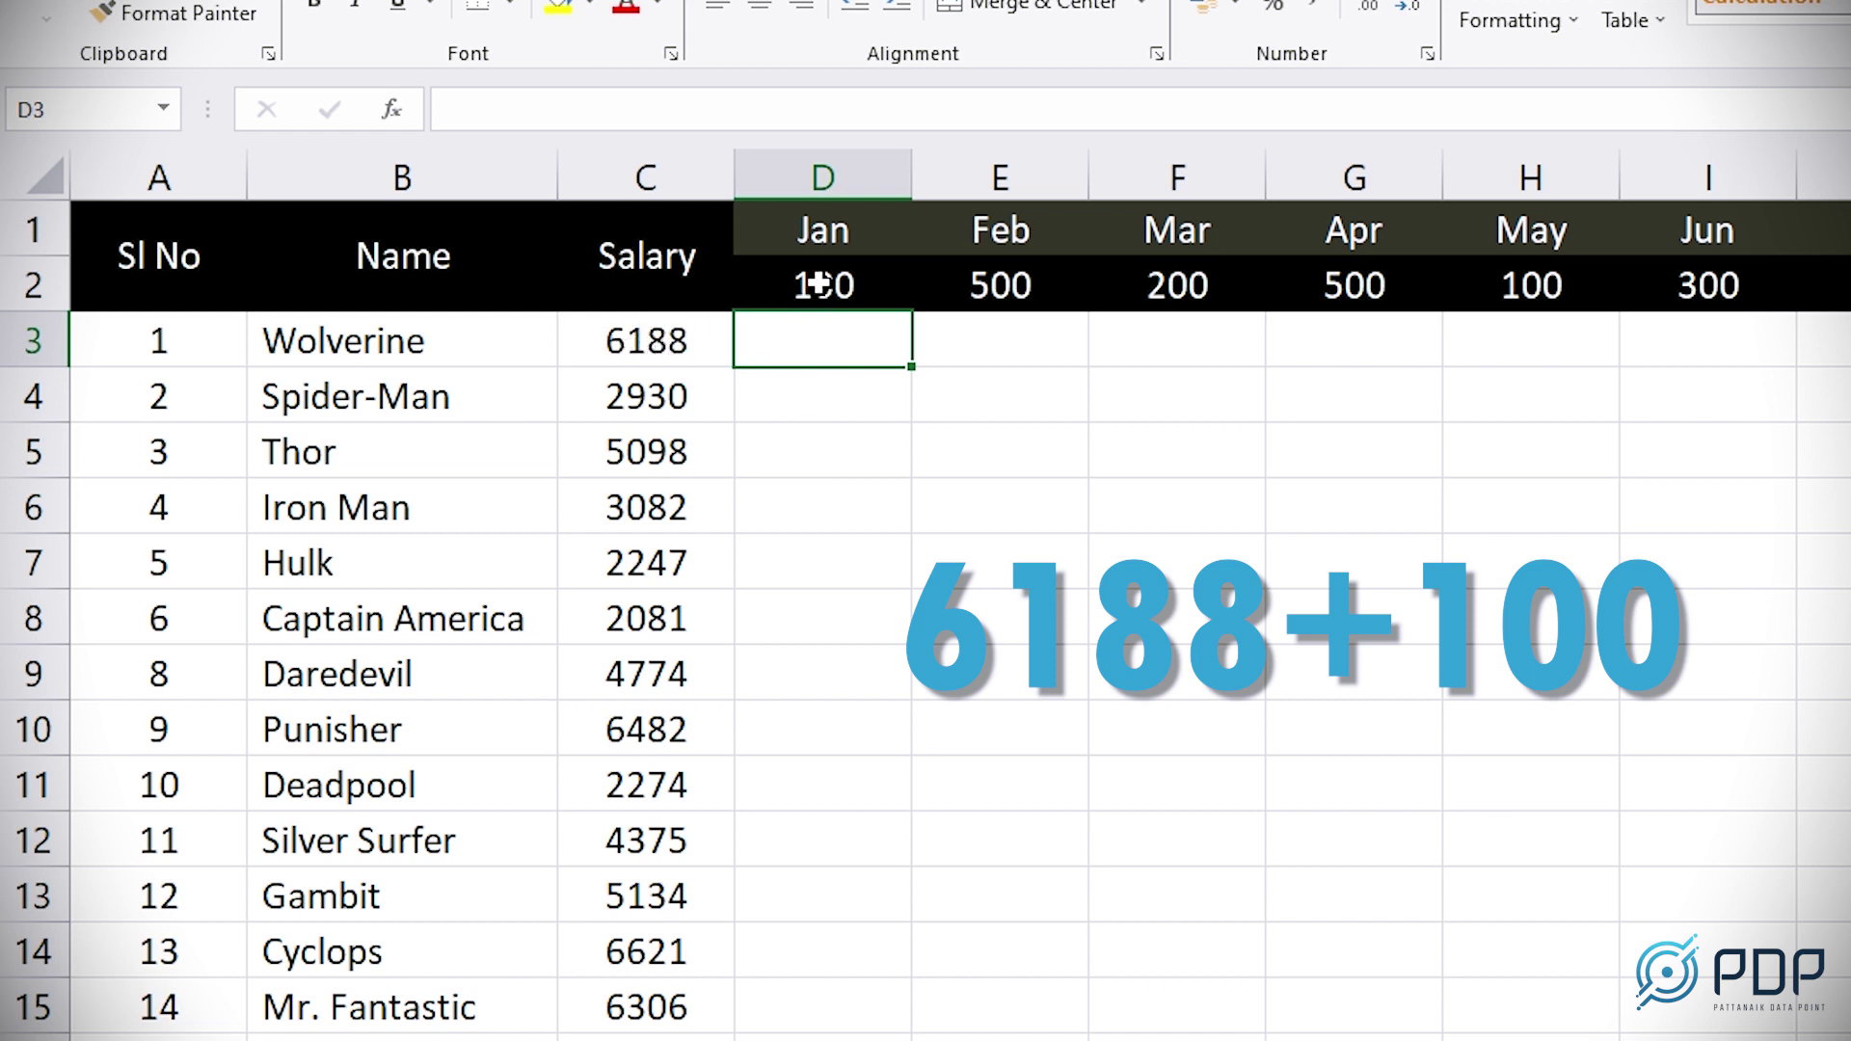
left_click(998, 347)
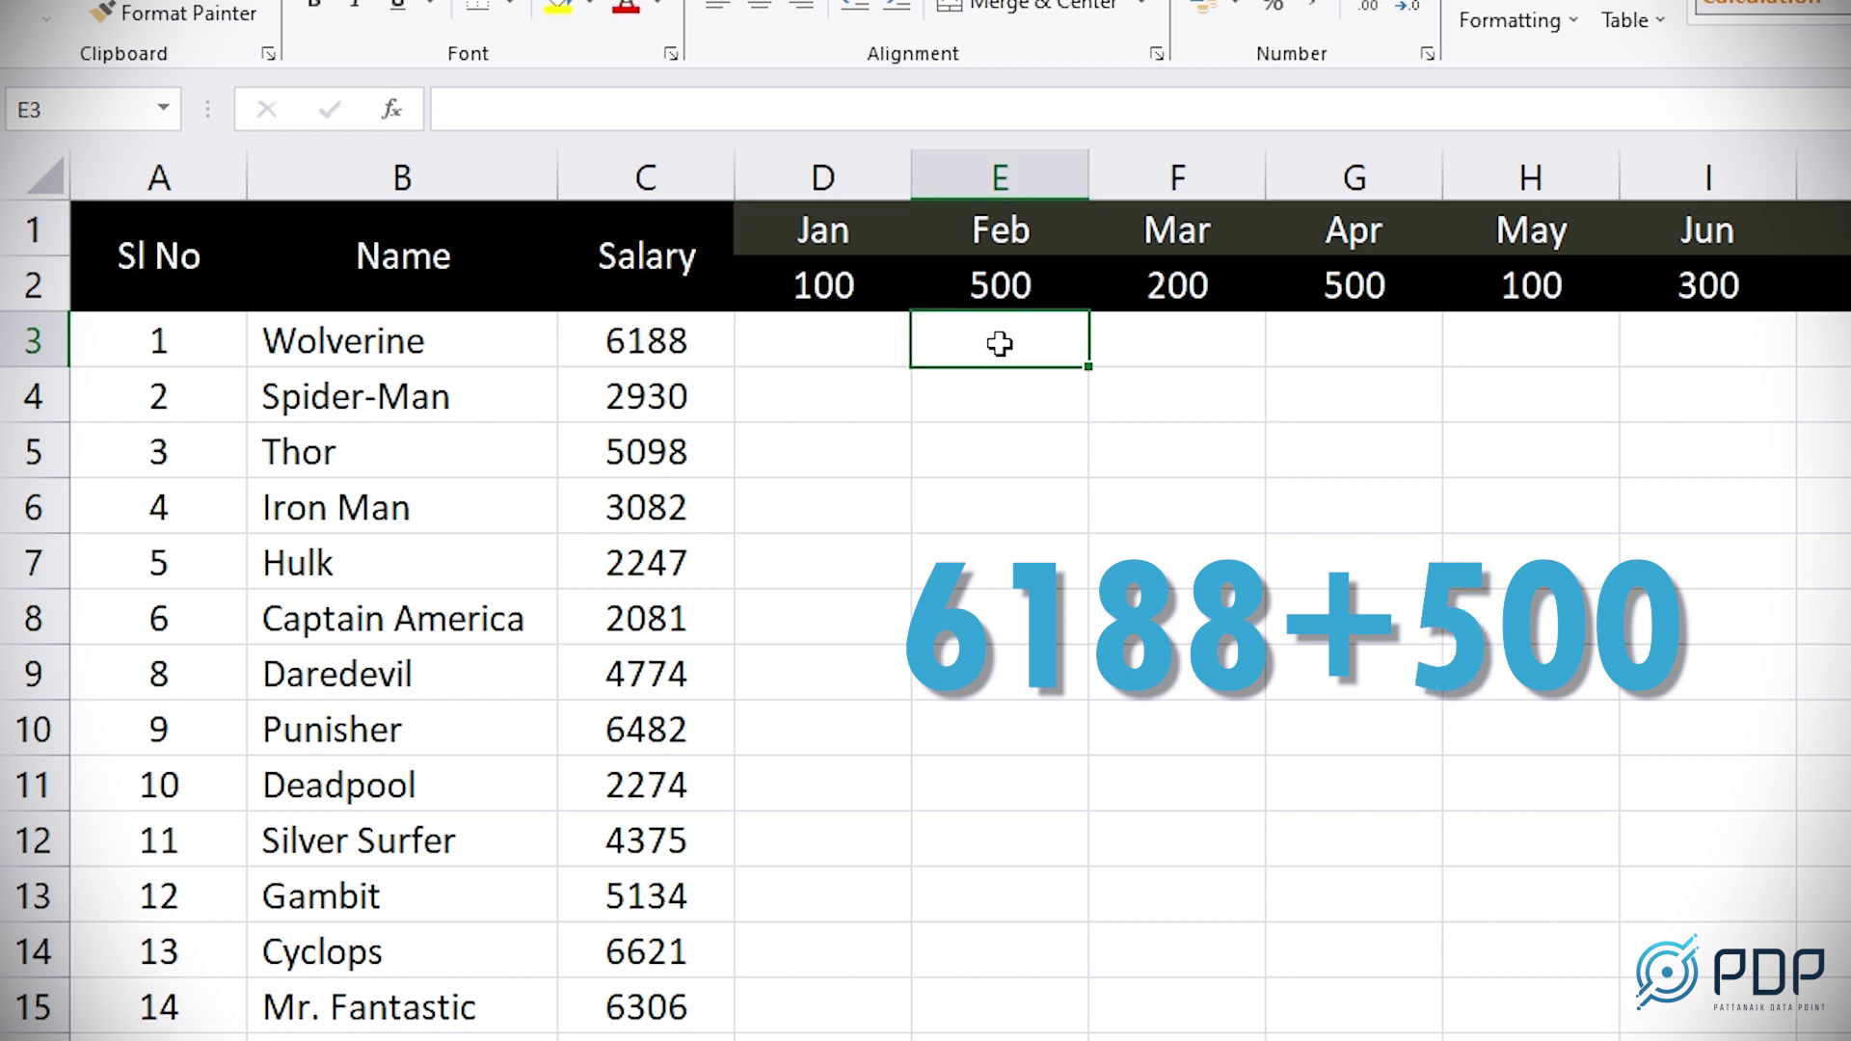
left_click(1139, 343)
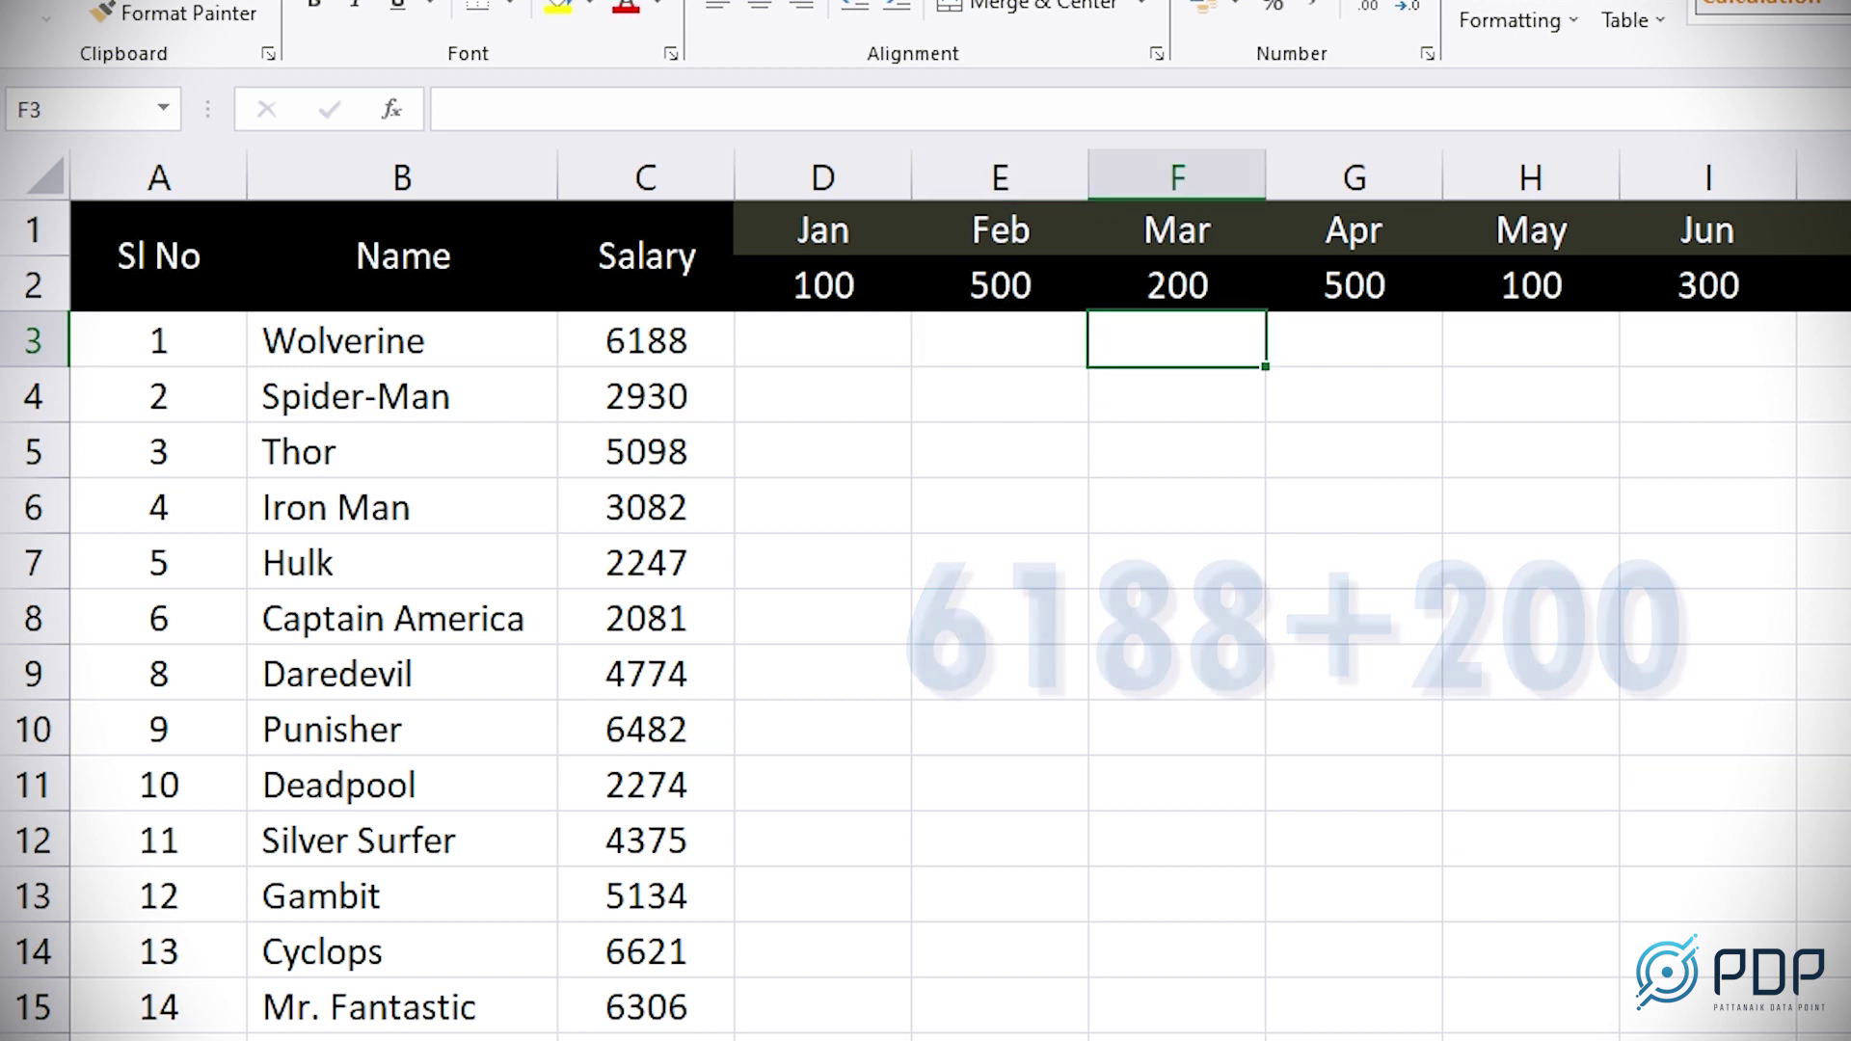
left_click(807, 341)
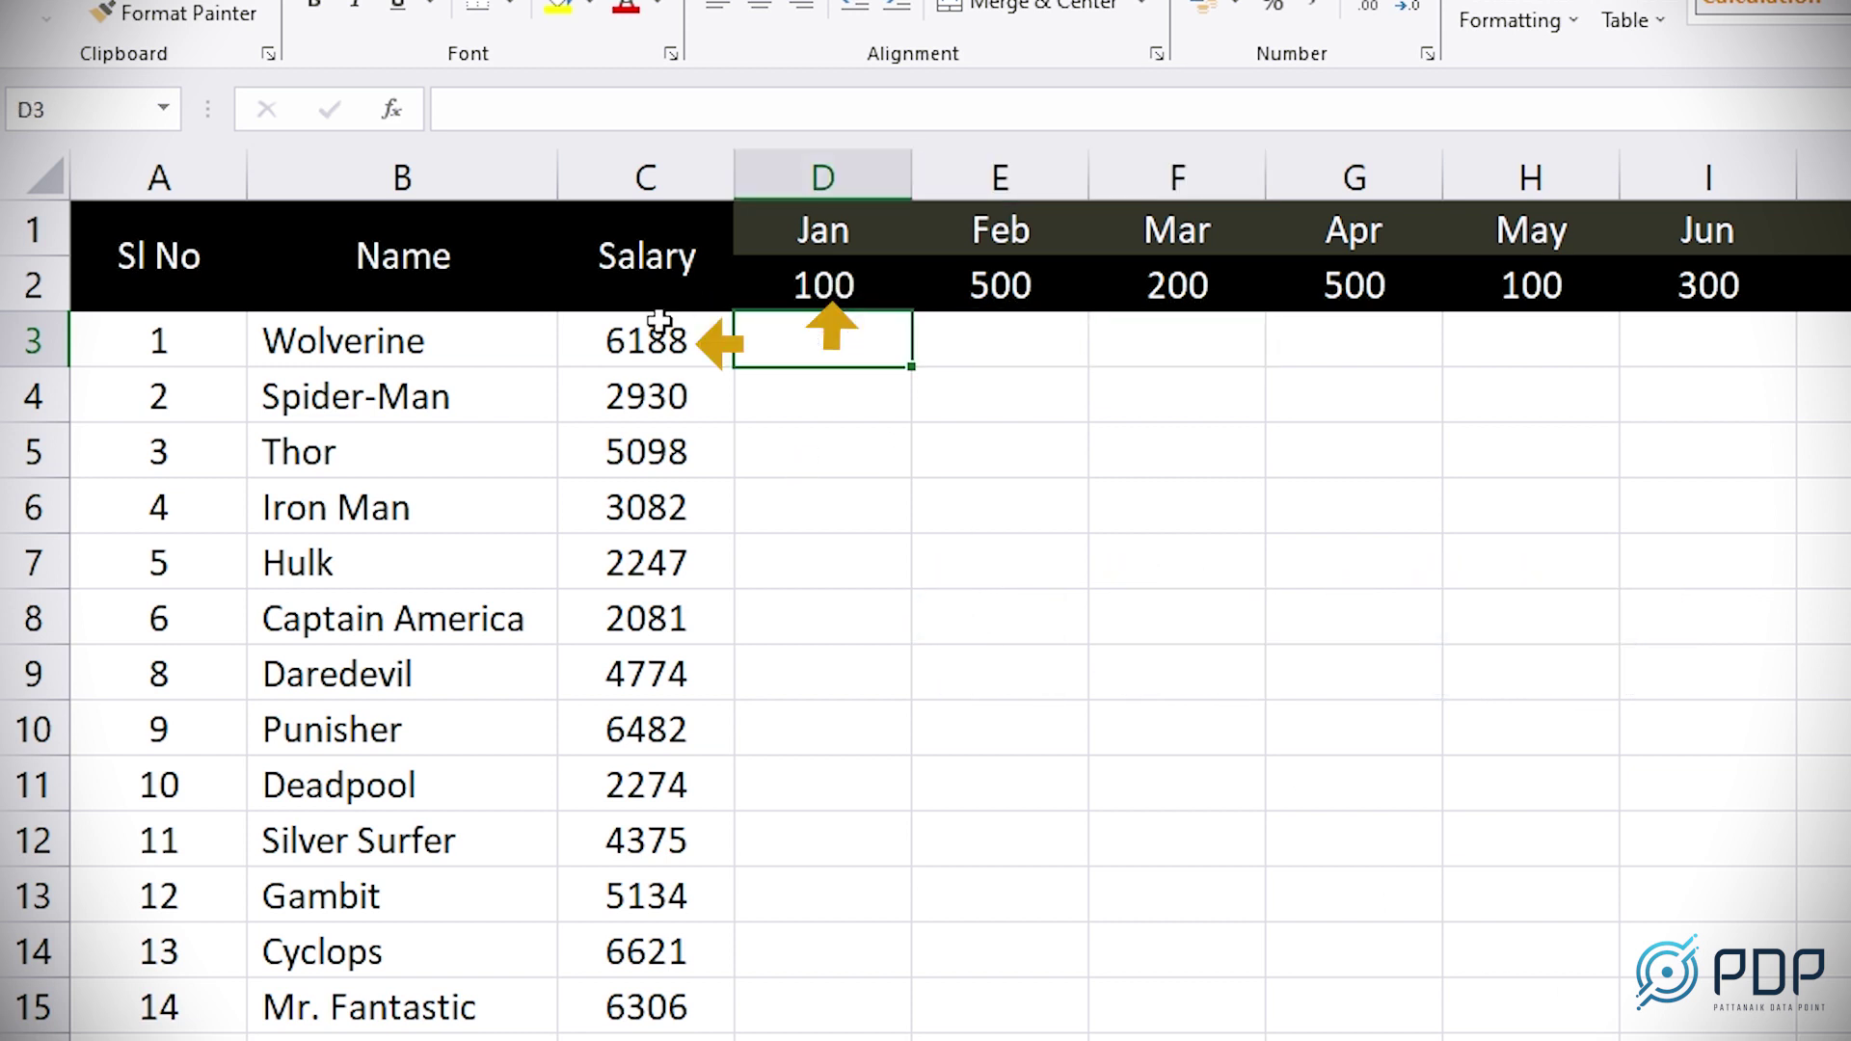
key("Right")
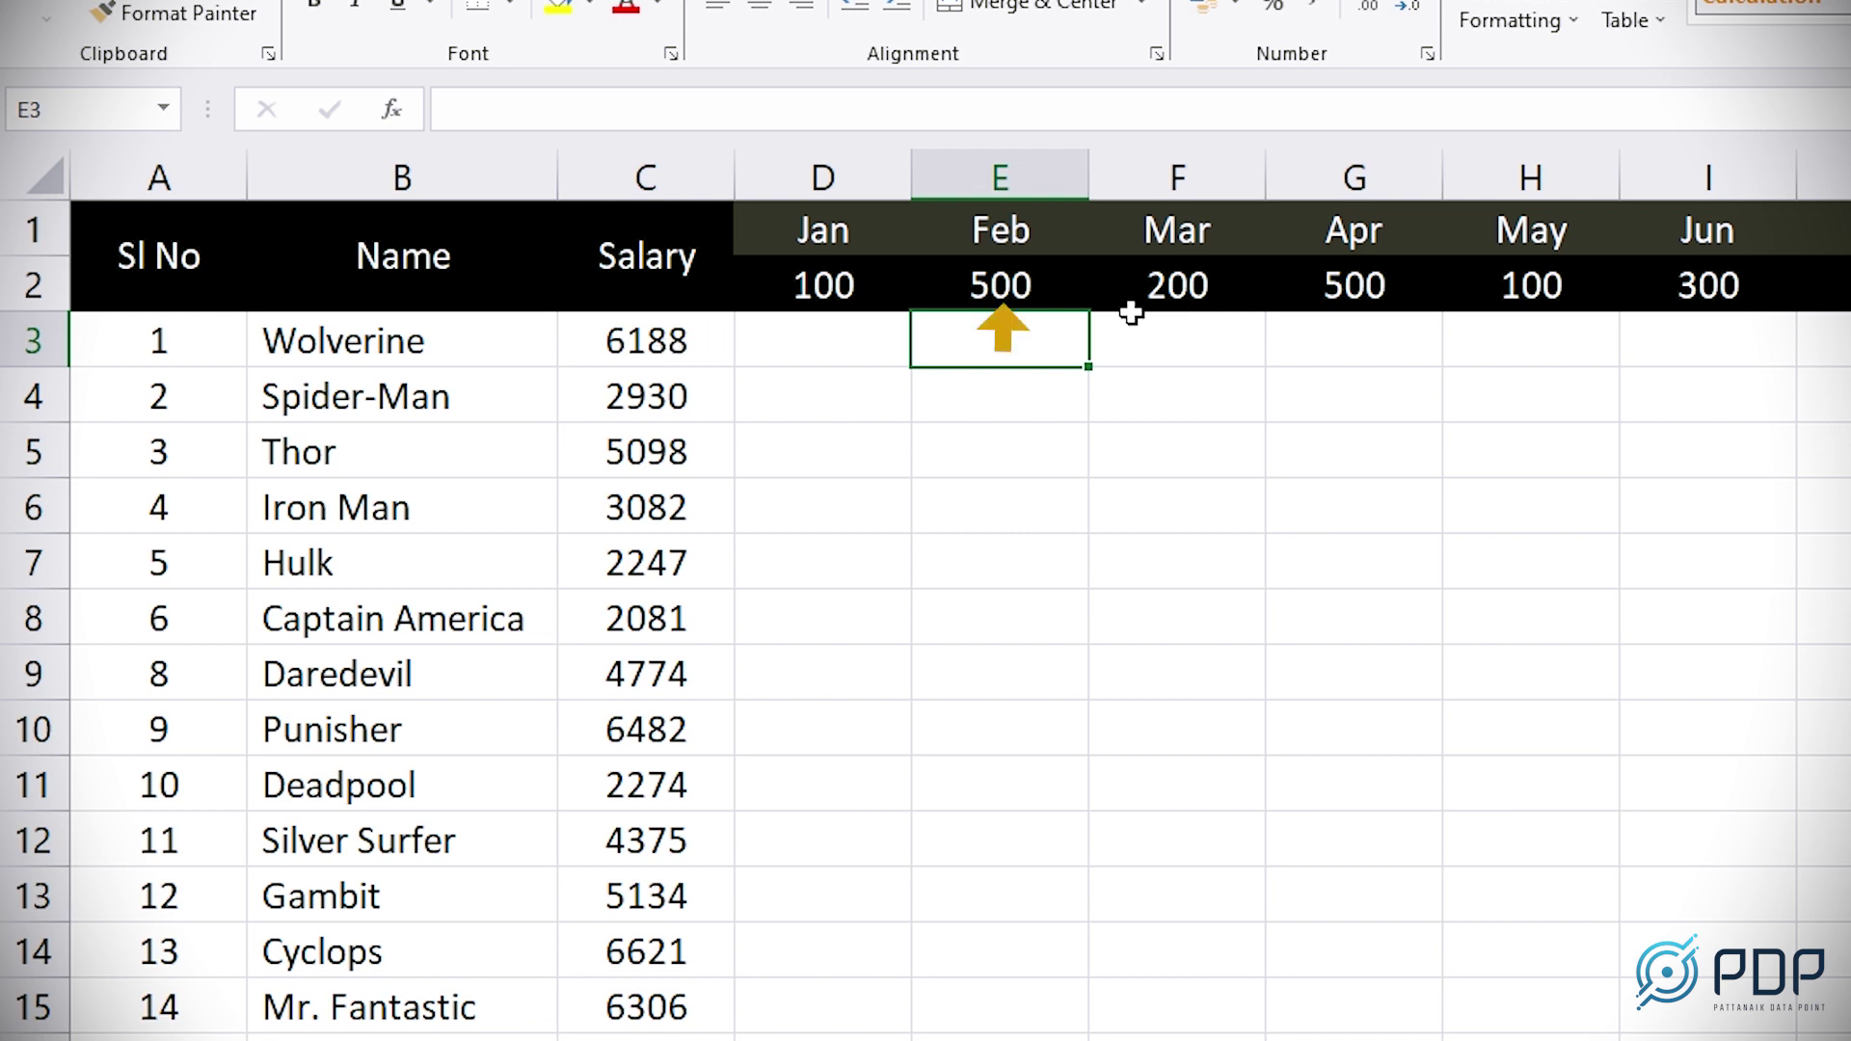
left_click(991, 388)
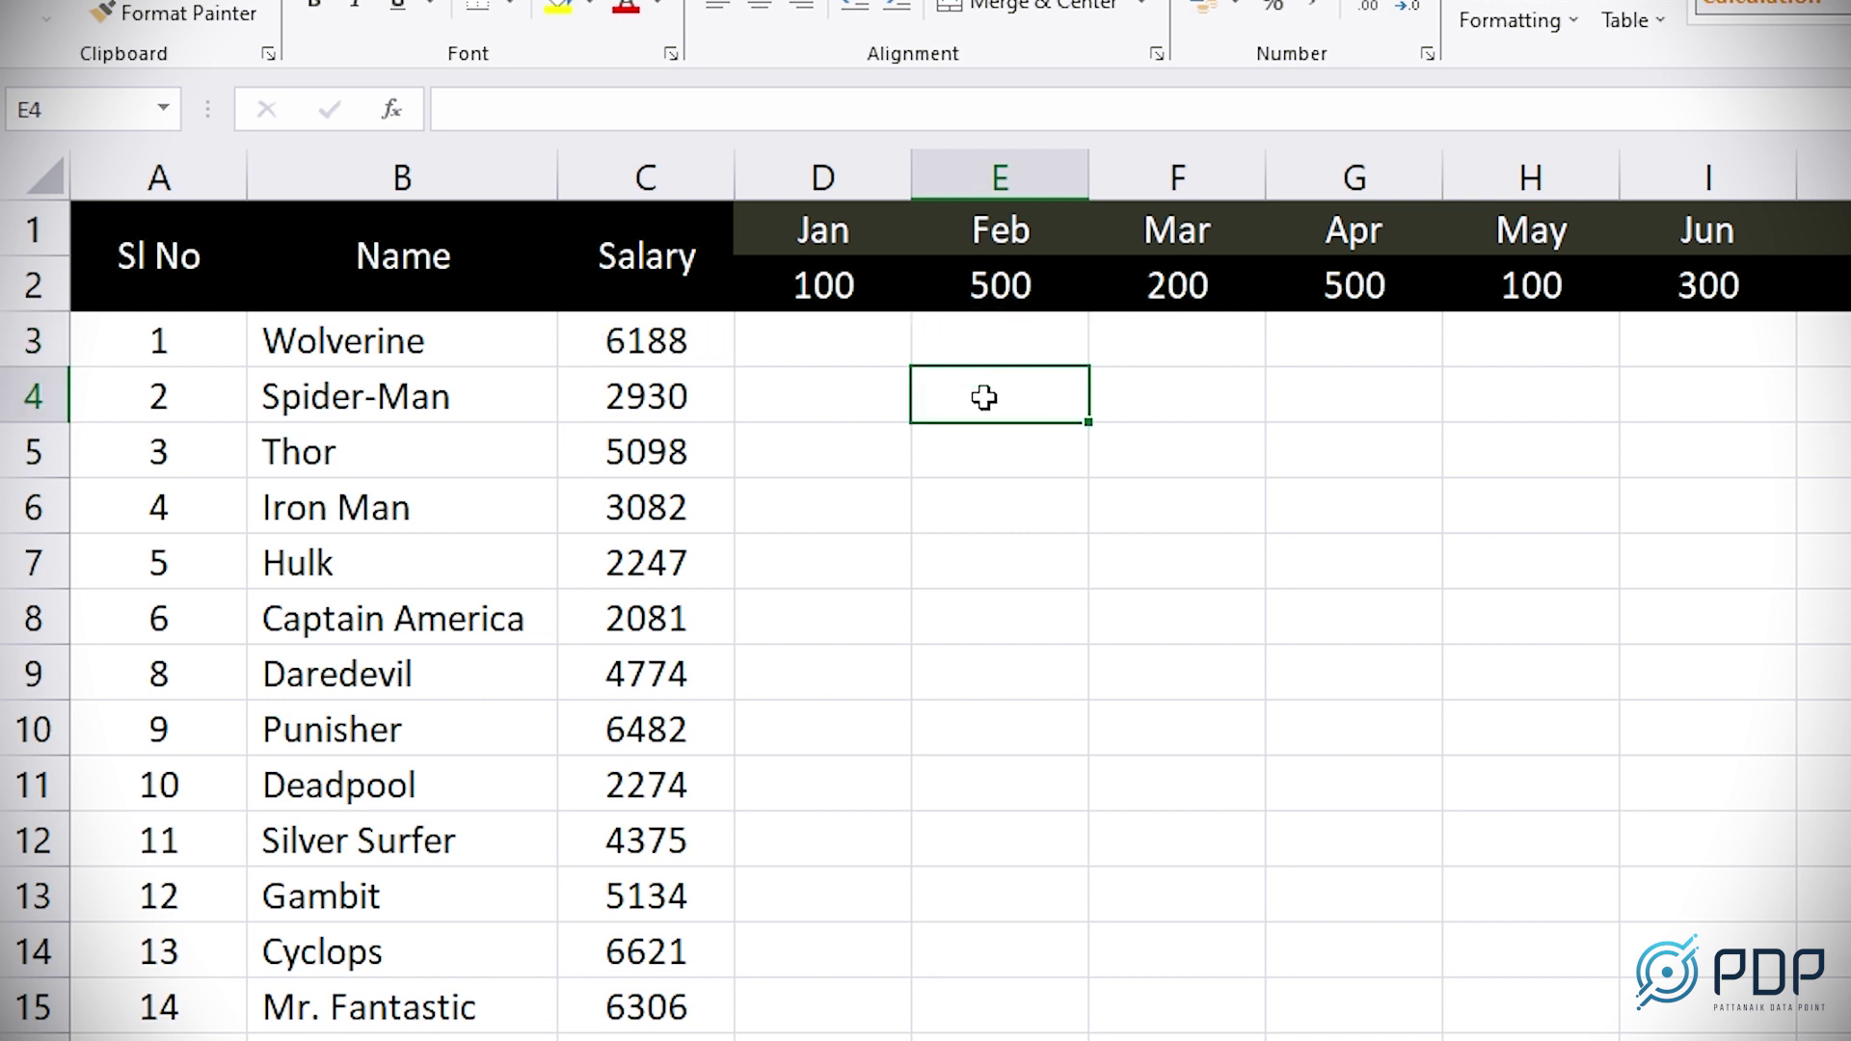
left_click(709, 405)
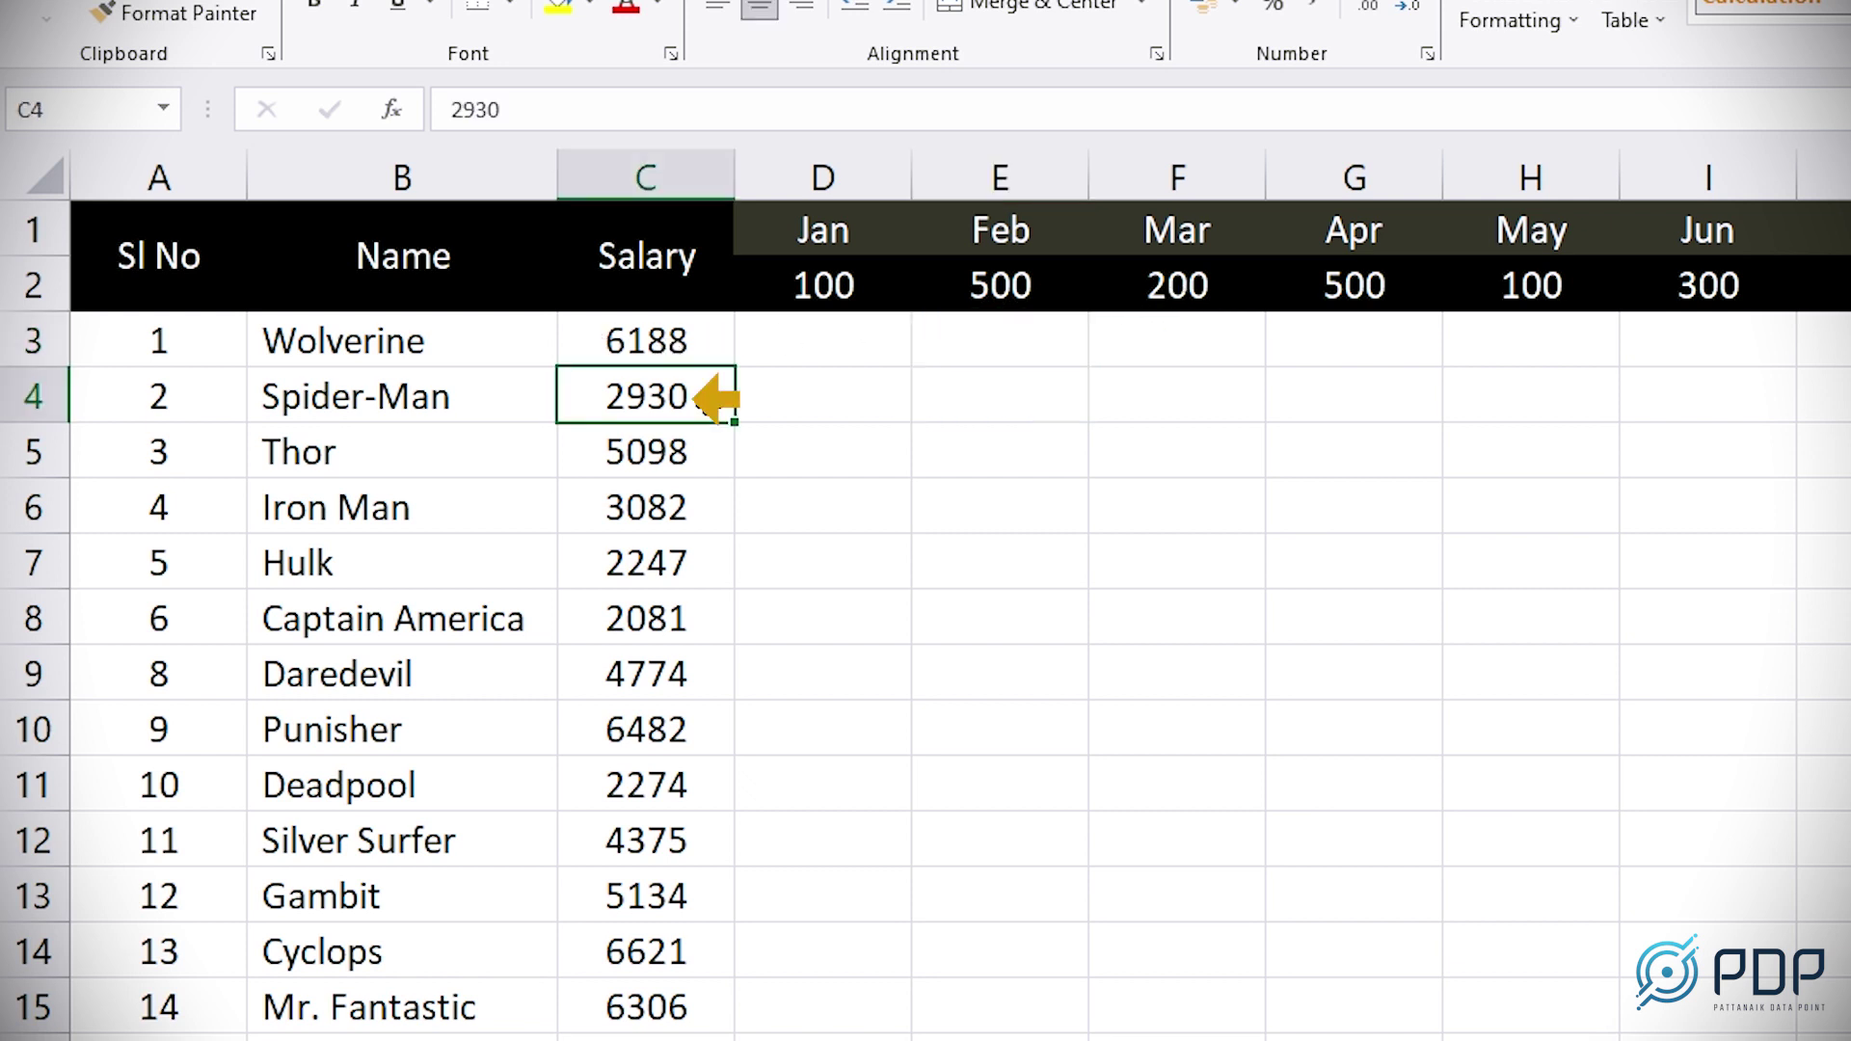
left_click(1032, 294)
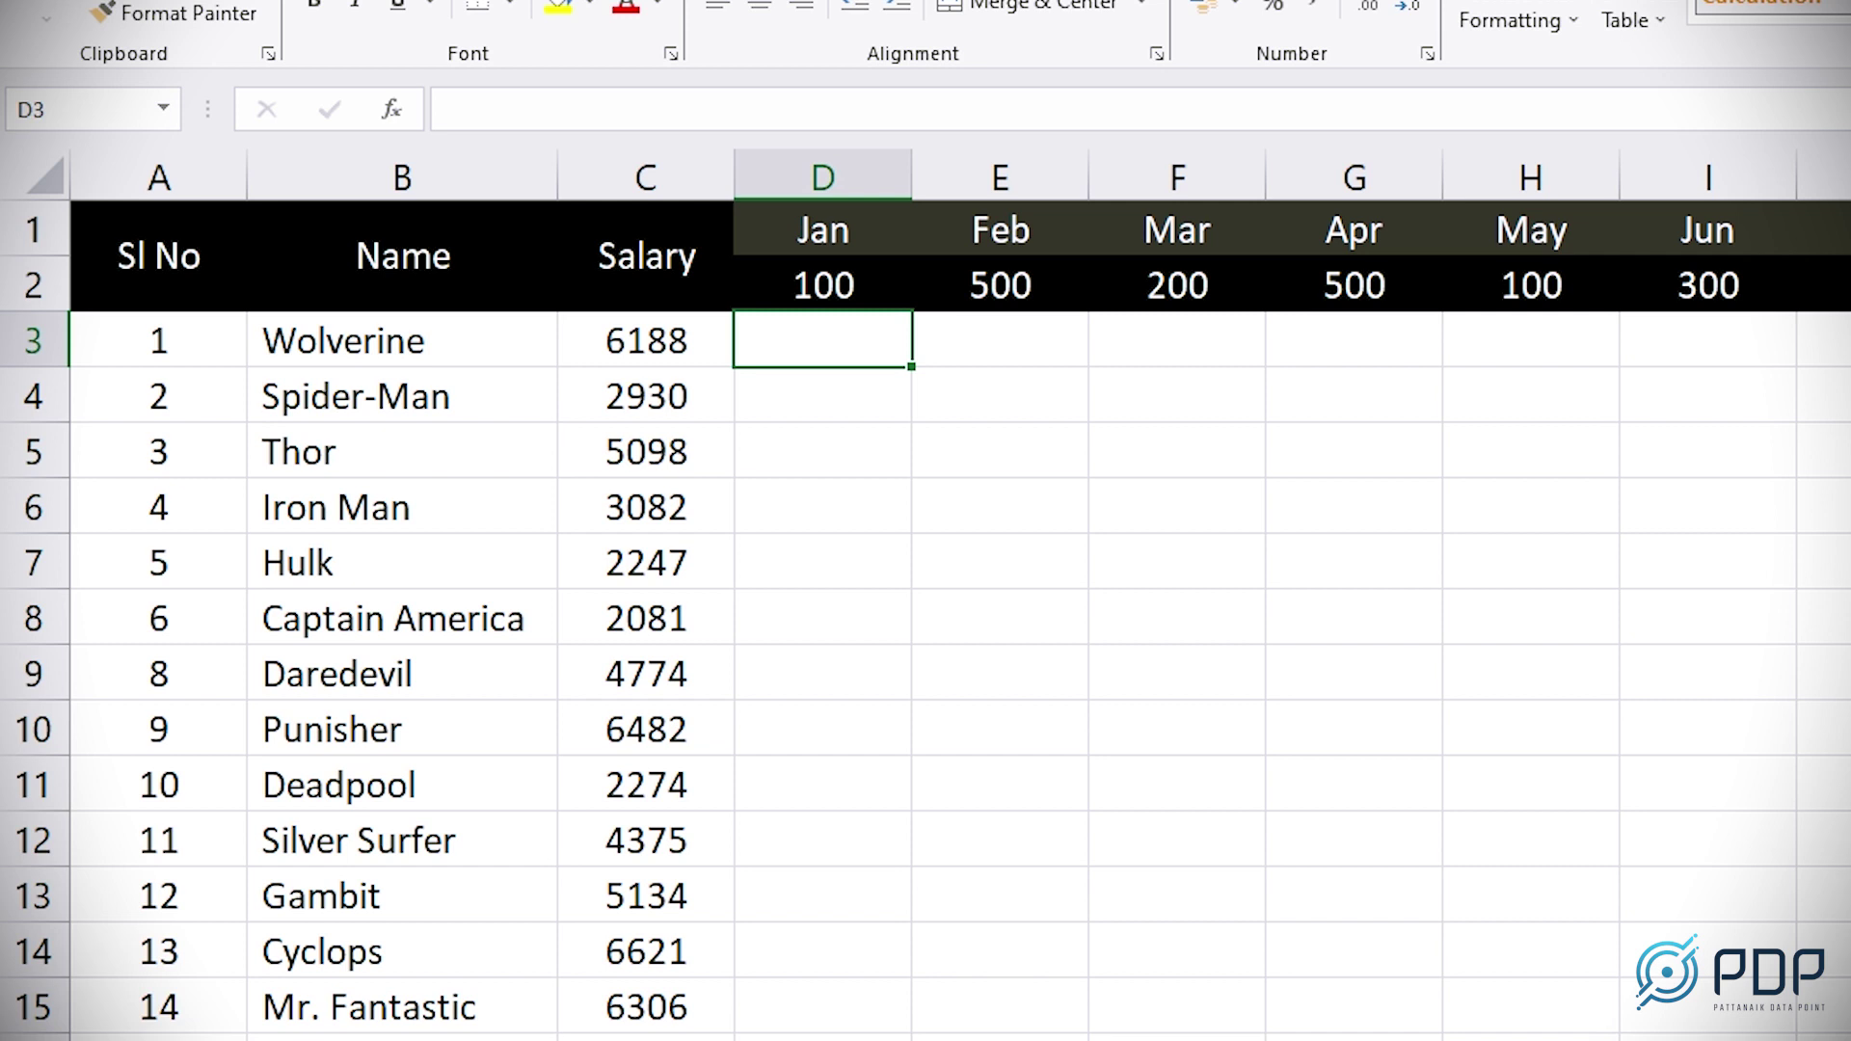
Step: Enter the mixed-reference formula =$C3+D$2 in D3 and copy it across all month columns and employee rows
type("=")
left_click(662, 343)
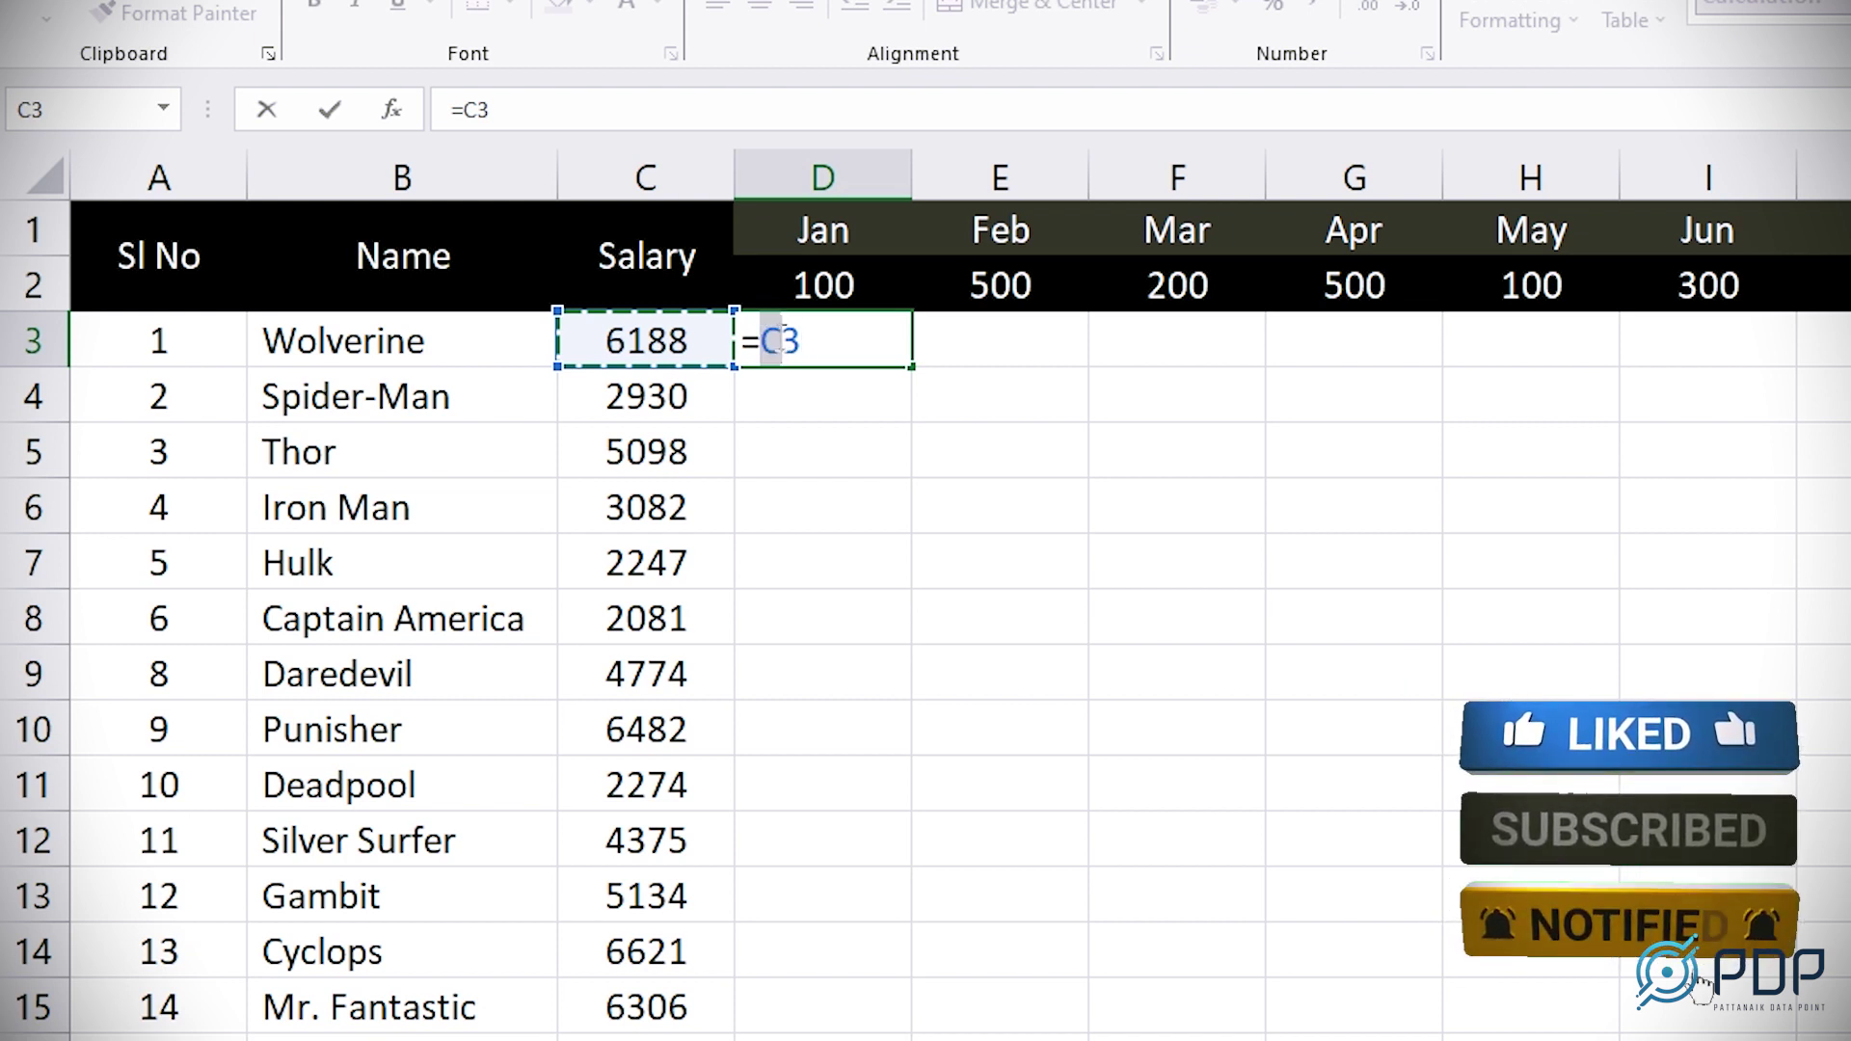
left_click(761, 339)
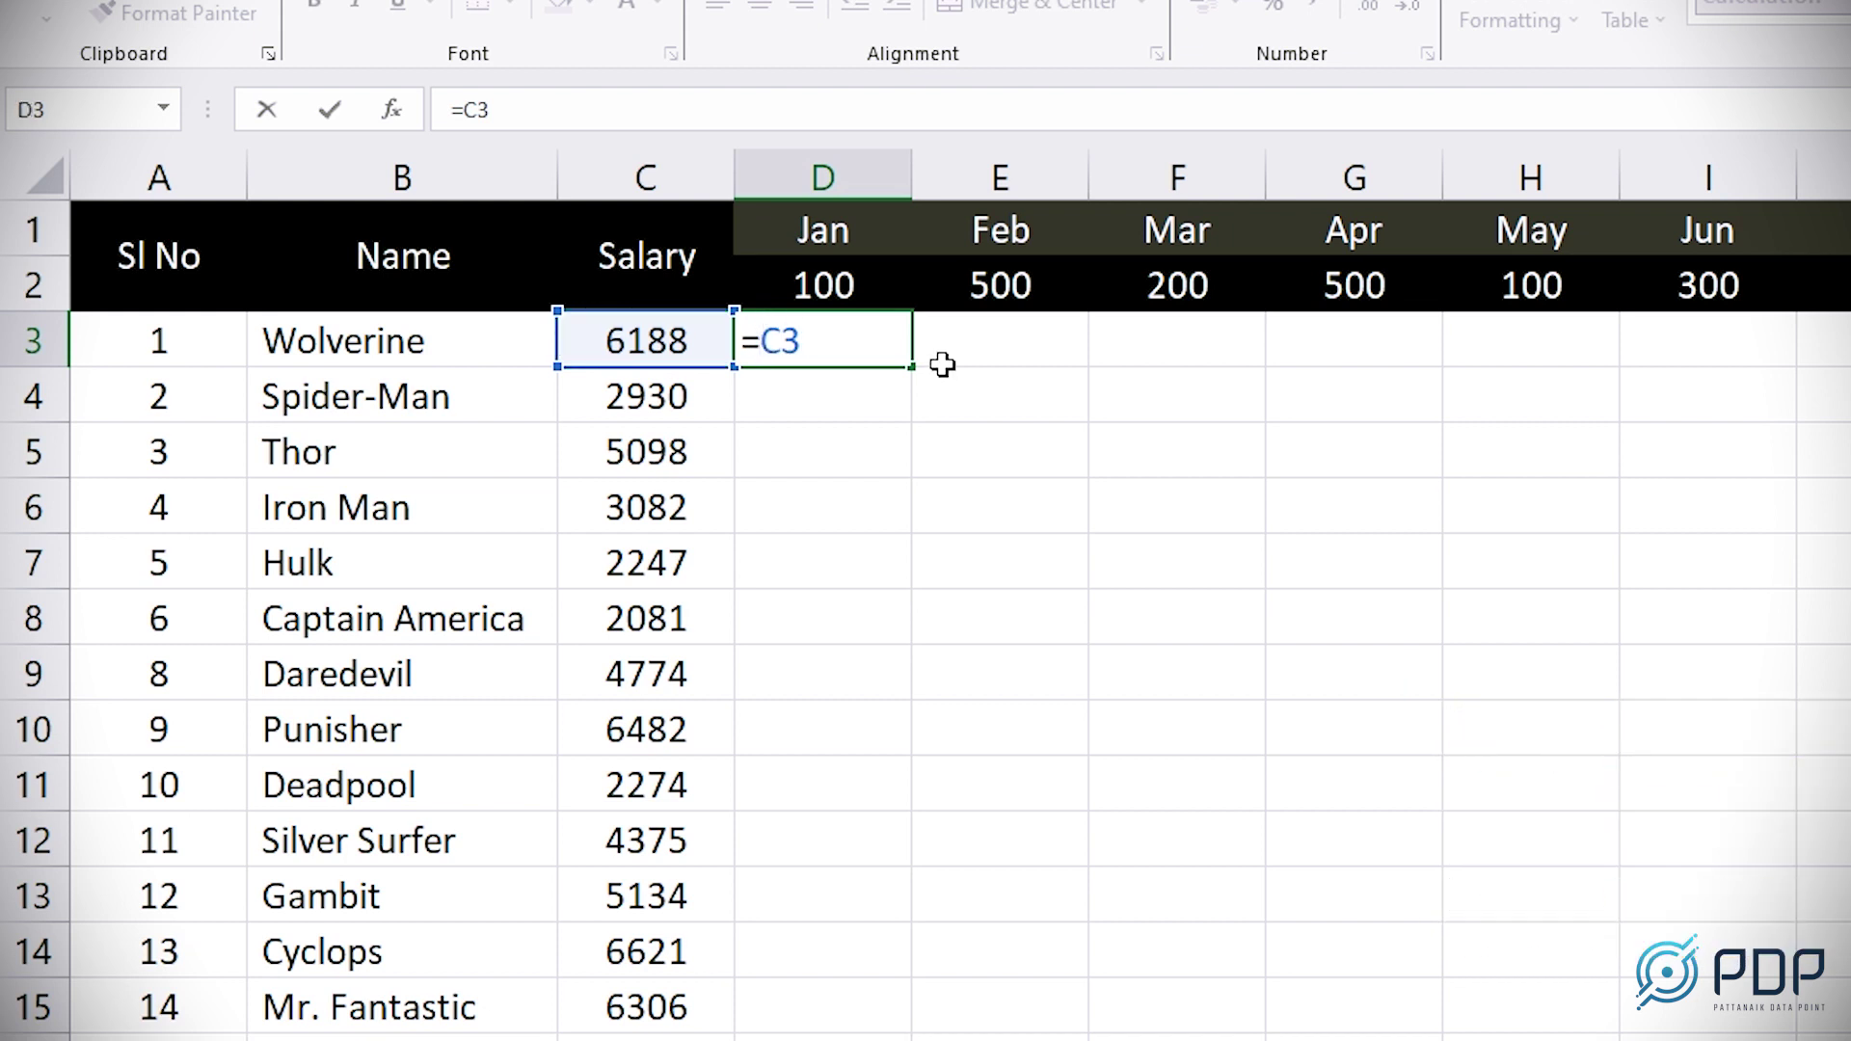
type("$")
key("End")
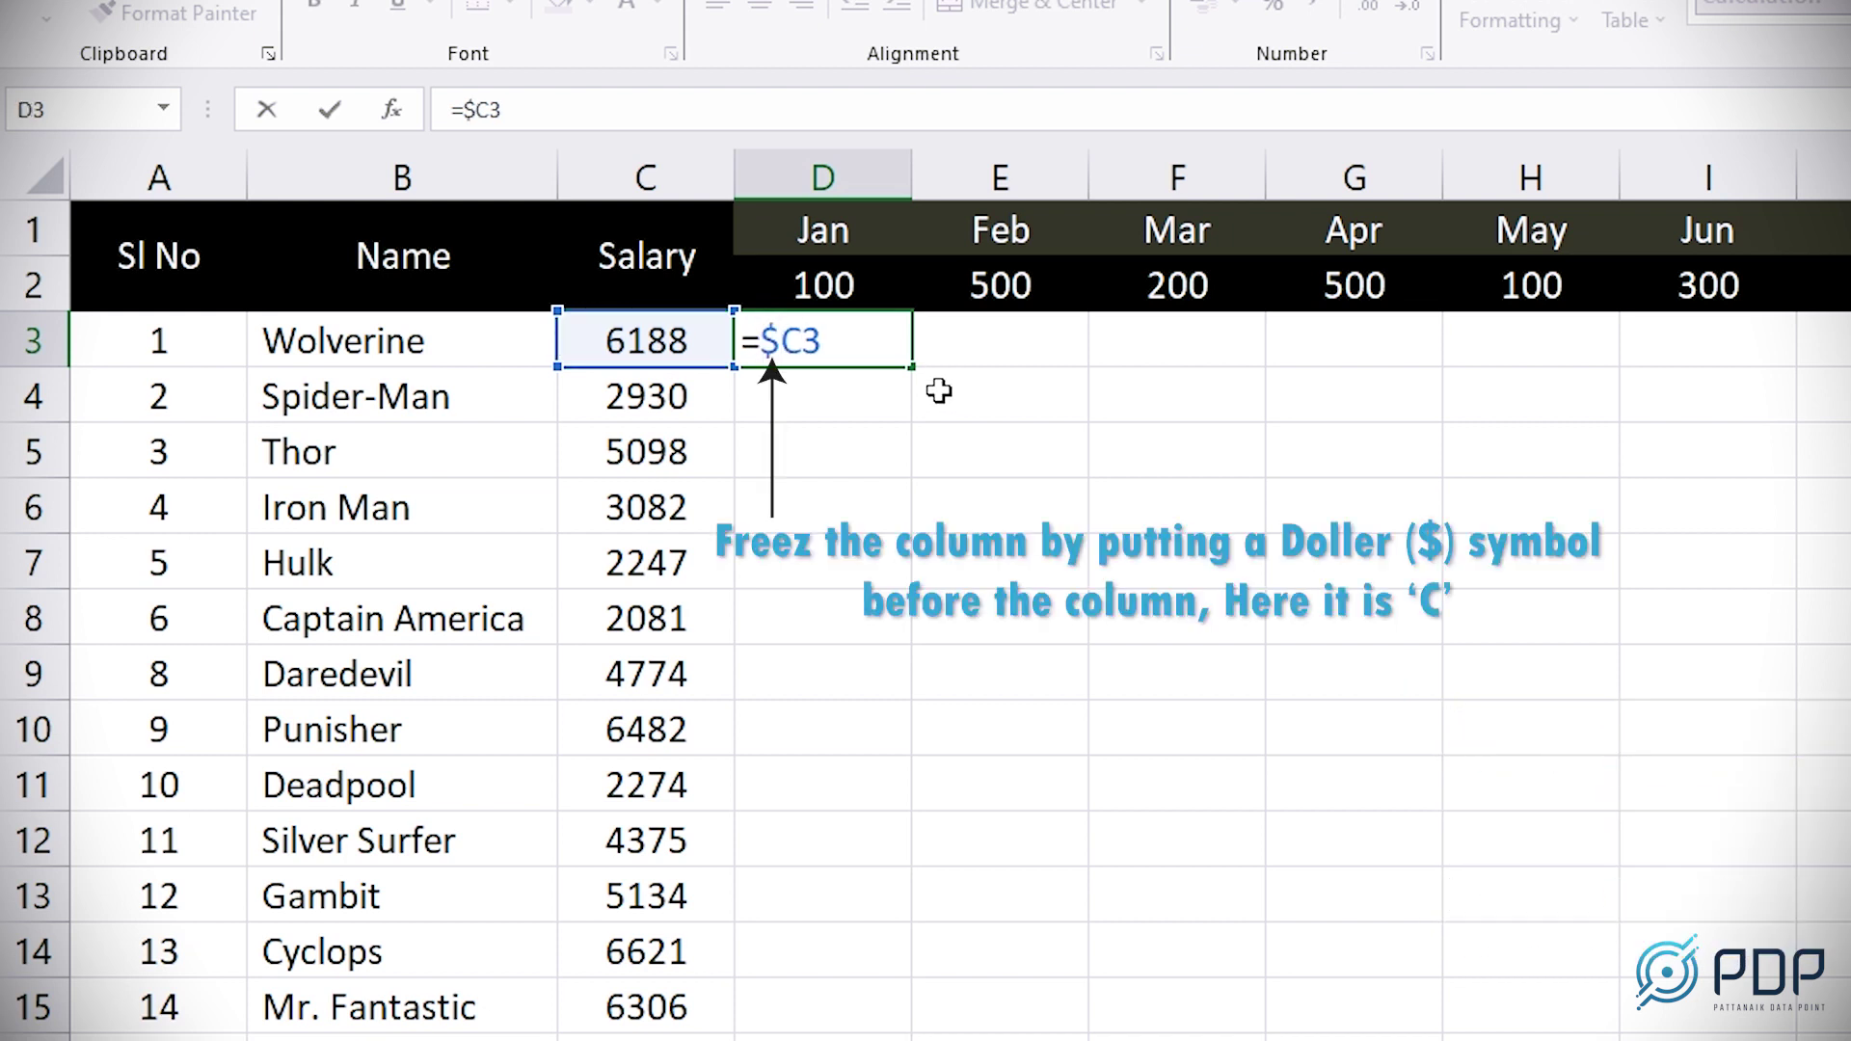
type("+")
left_click(867, 290)
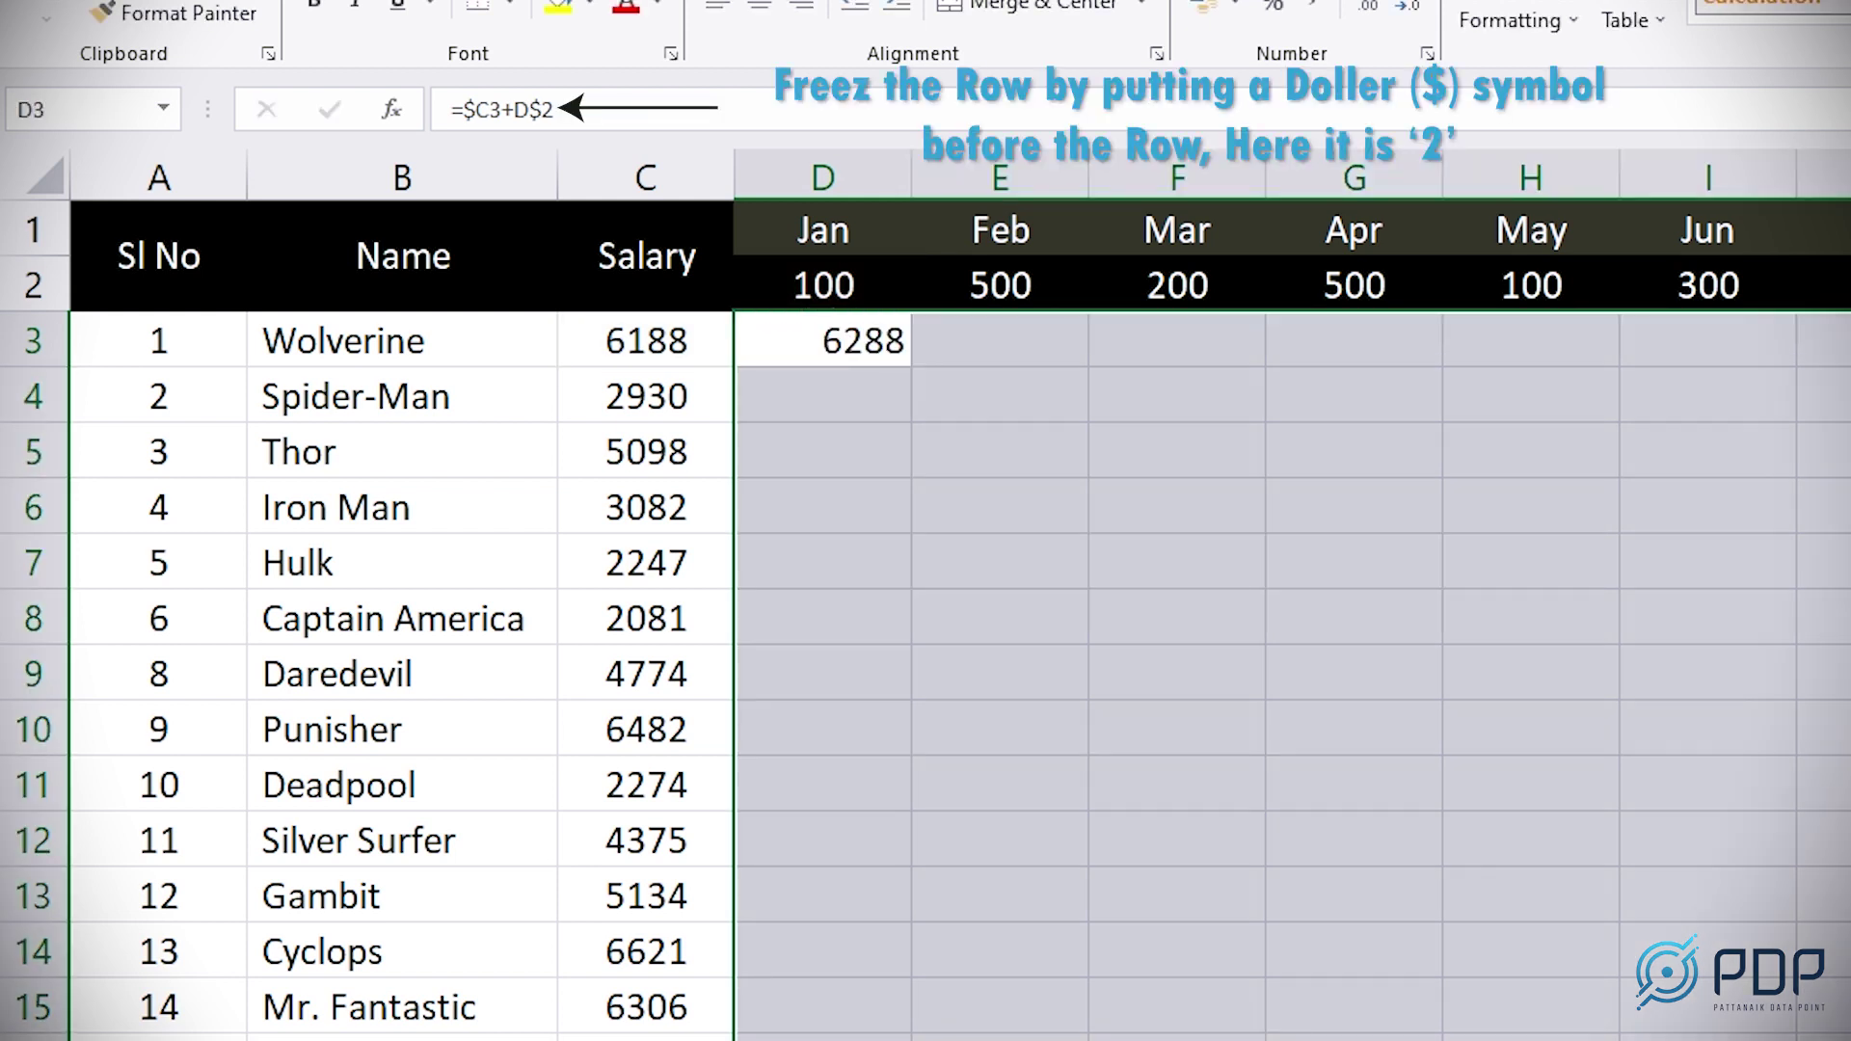
key("ctrl+c")
key("ctrl+v")
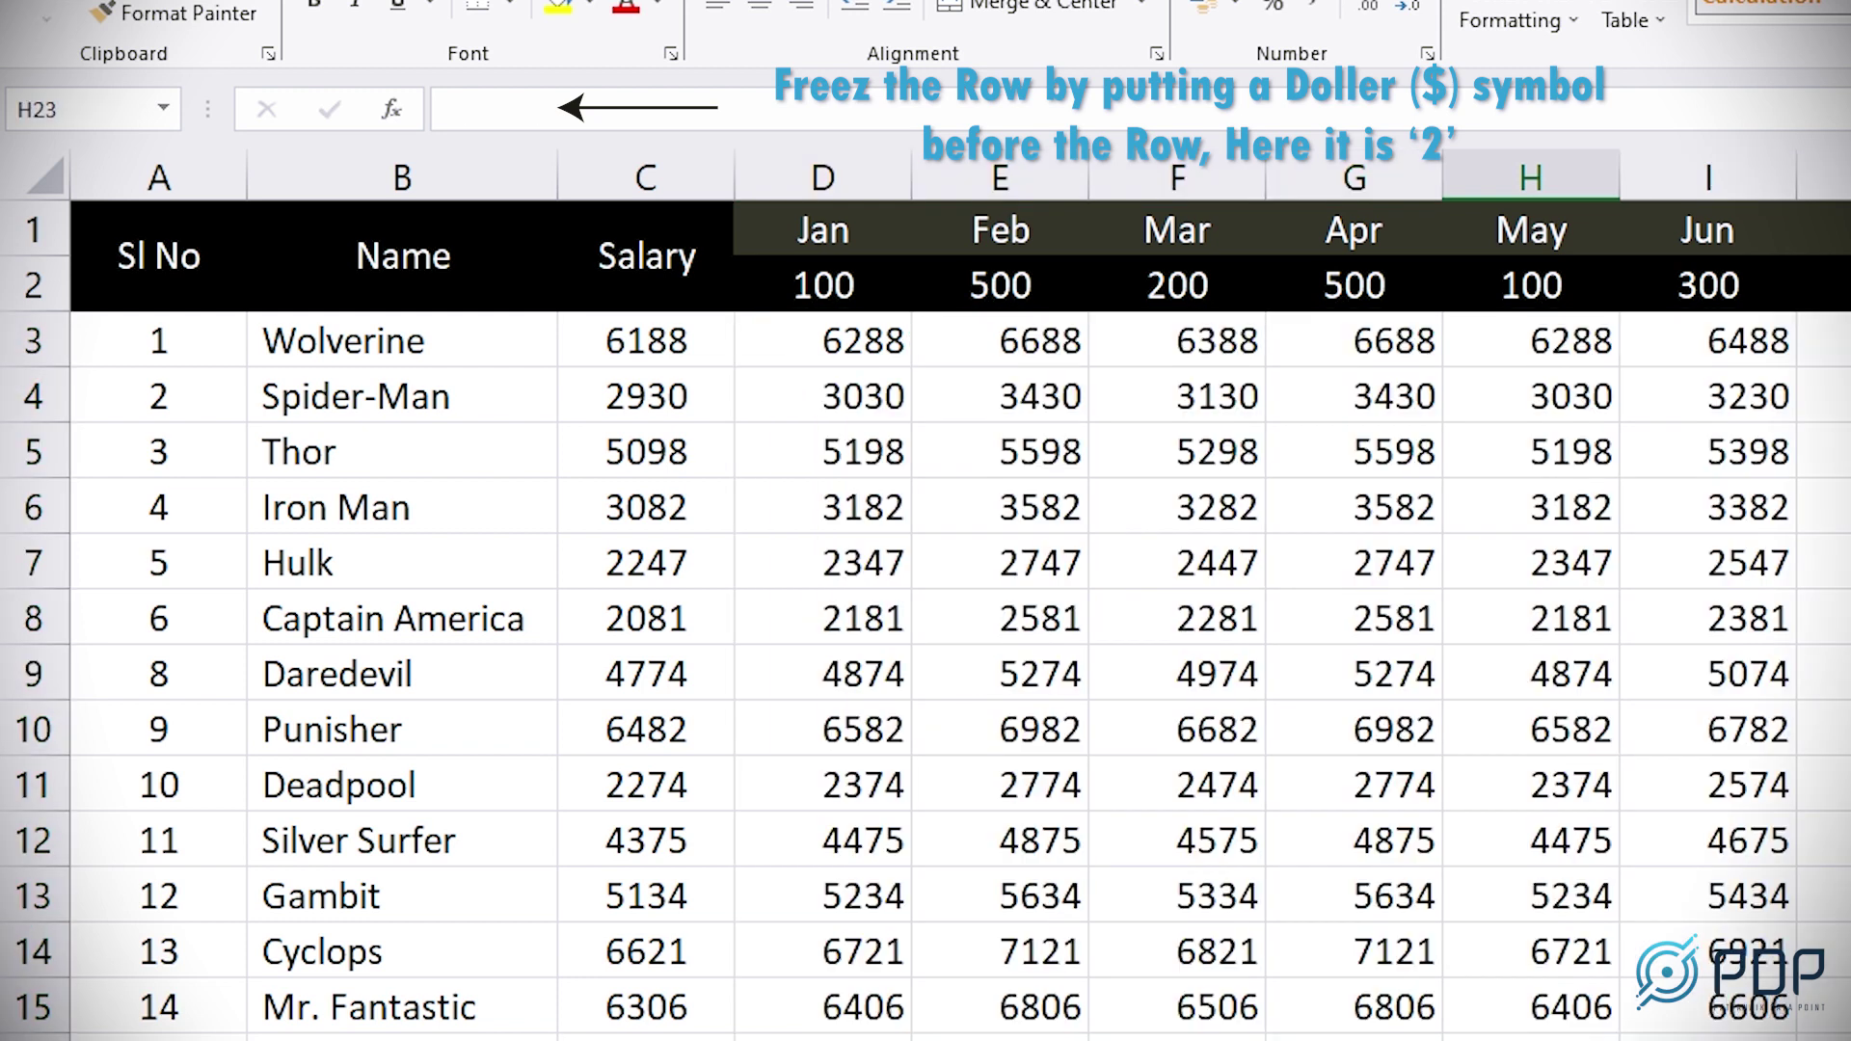
Step: Show the formulas in the monthly salary grid and inspect the mixed references in D3 and F9
key("ctrl+grave")
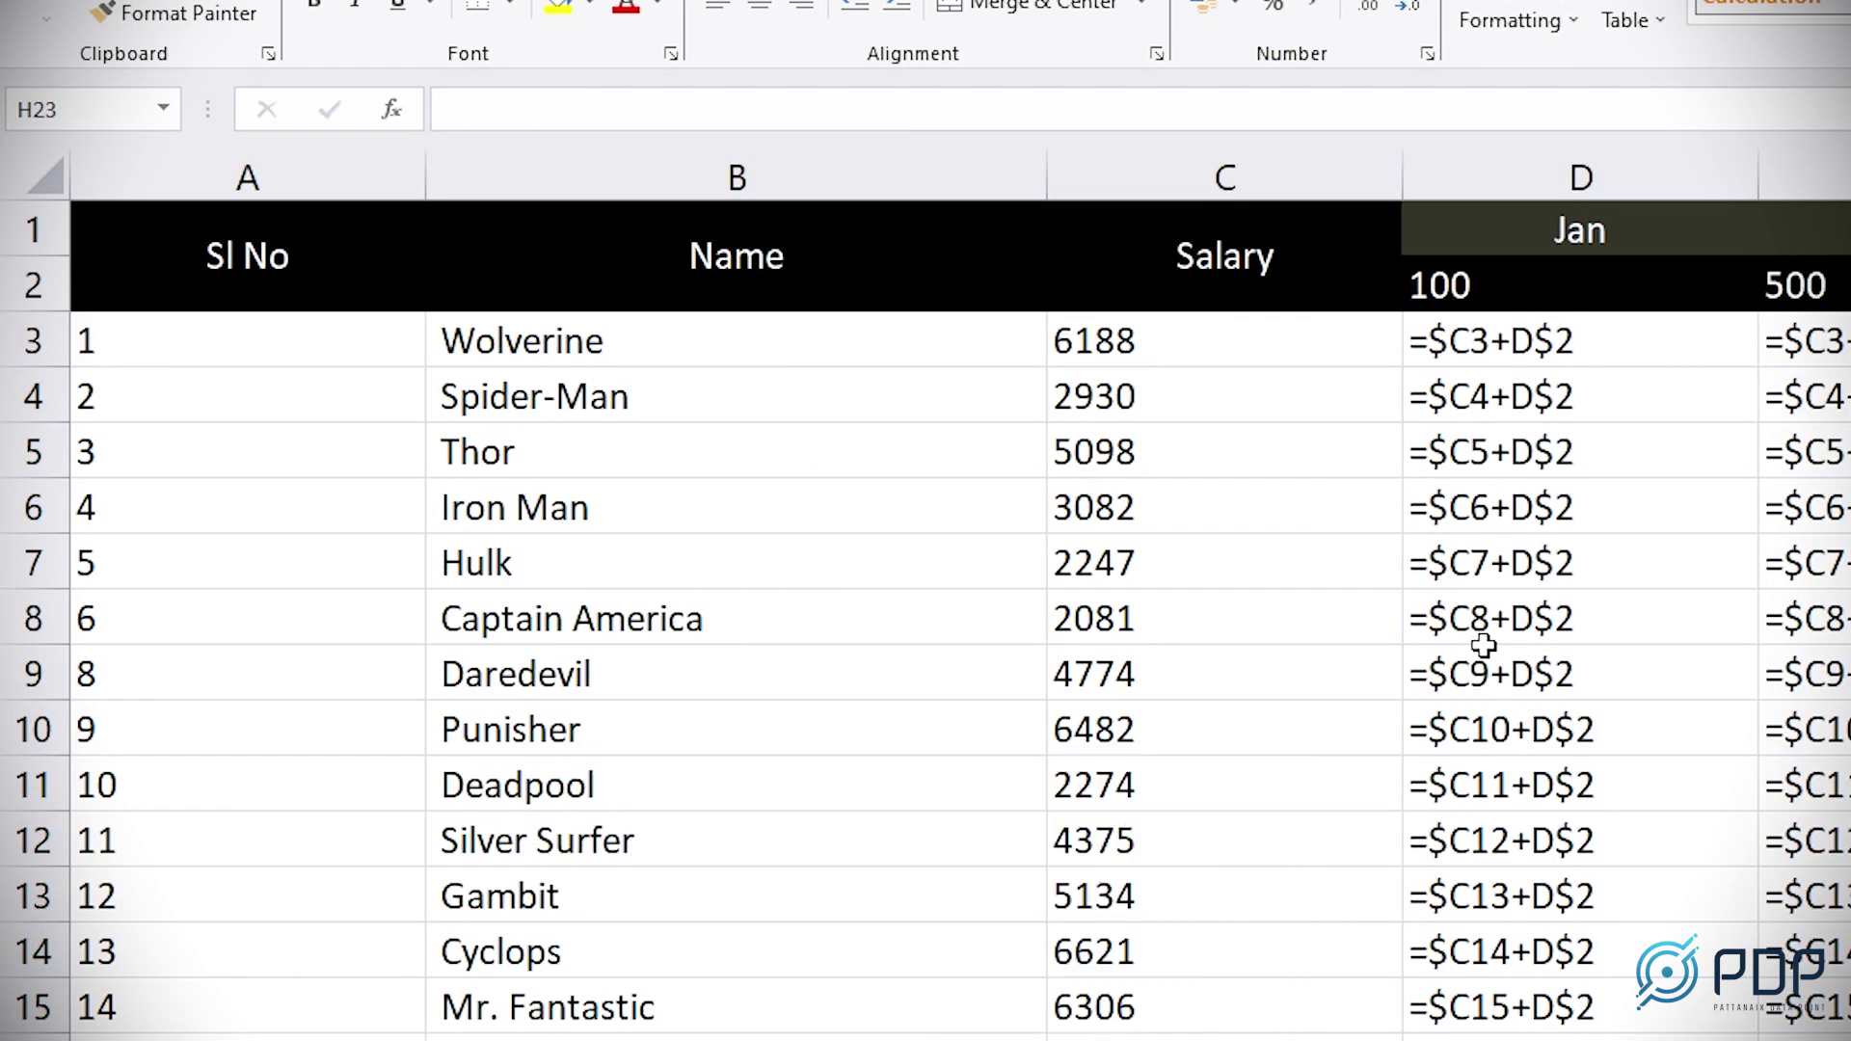
left_click(1490, 342)
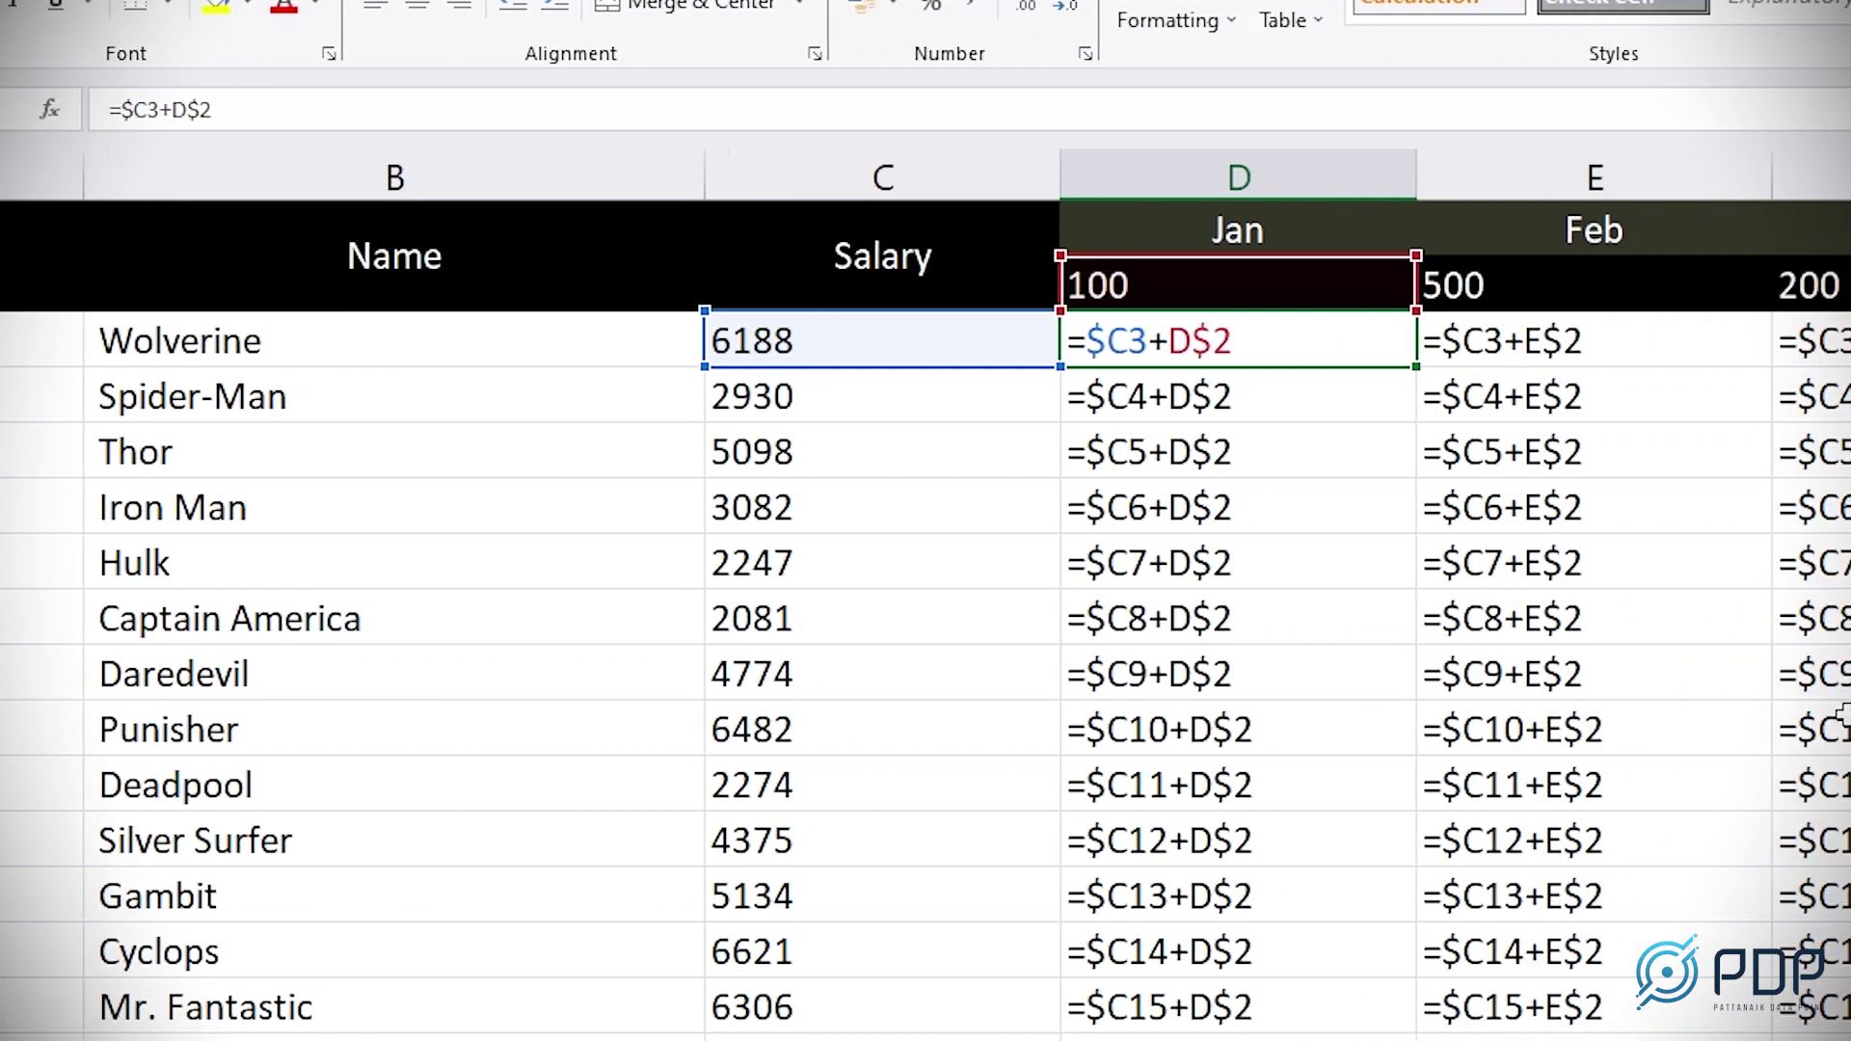
left_click(1567, 683)
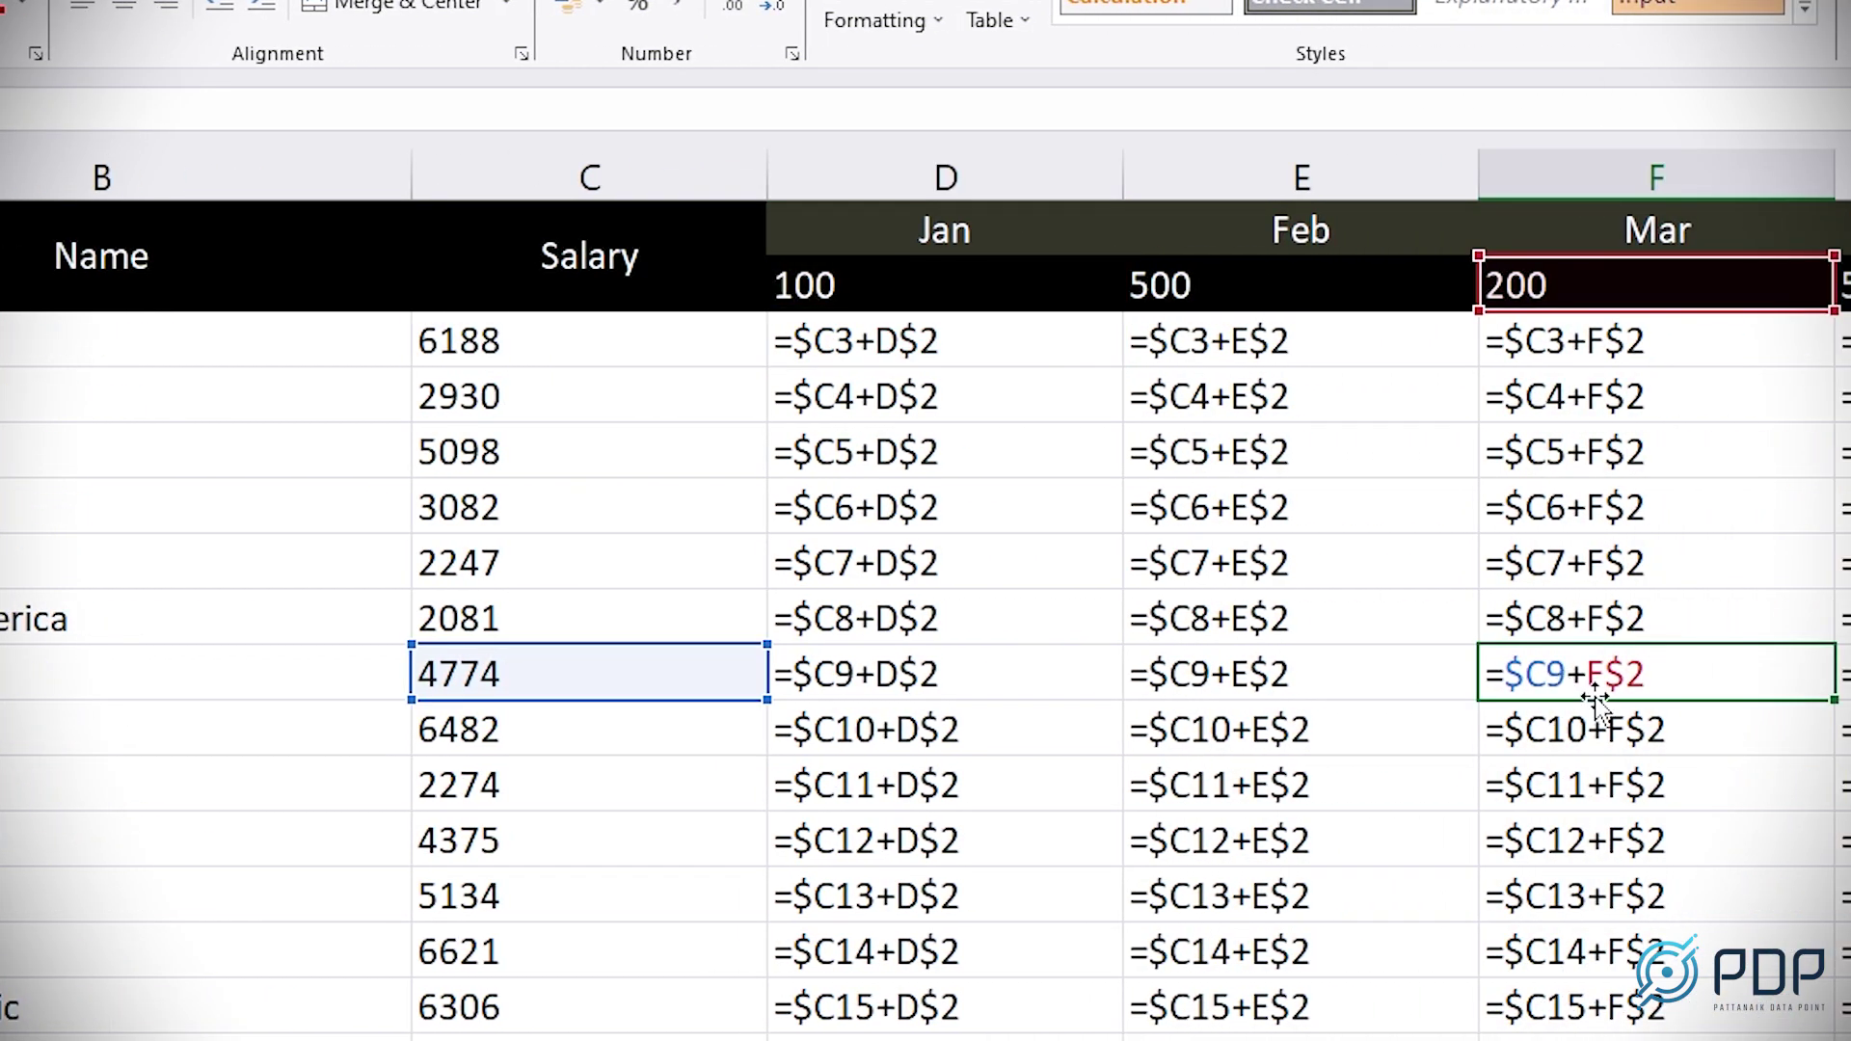